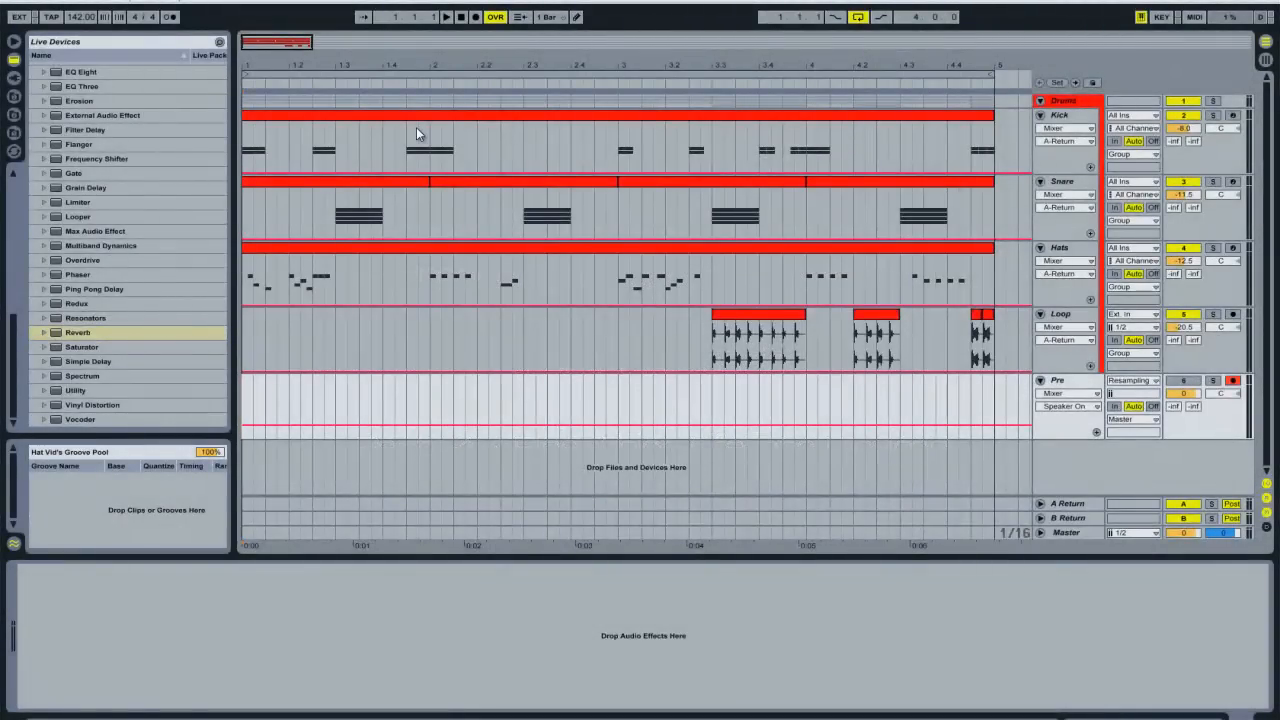
{"action": "left_click", "coordinate": [247, 104]}
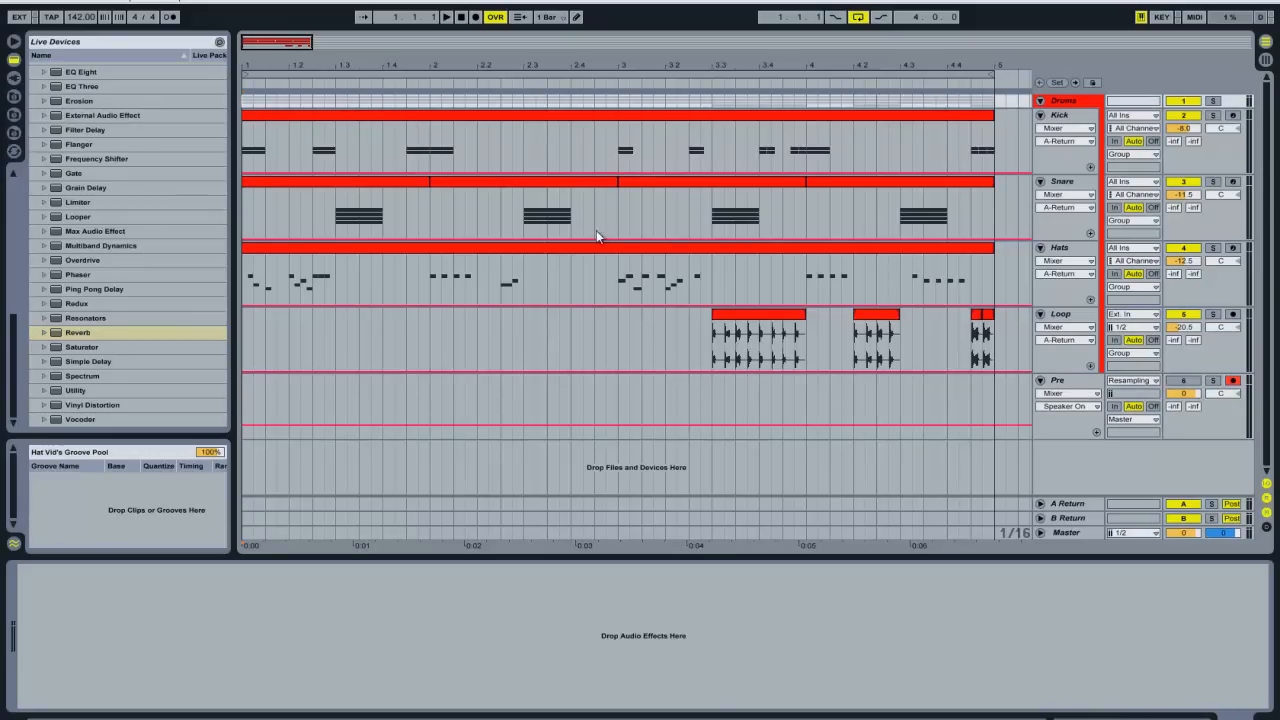
{"action": "key", "text": "Tab"}
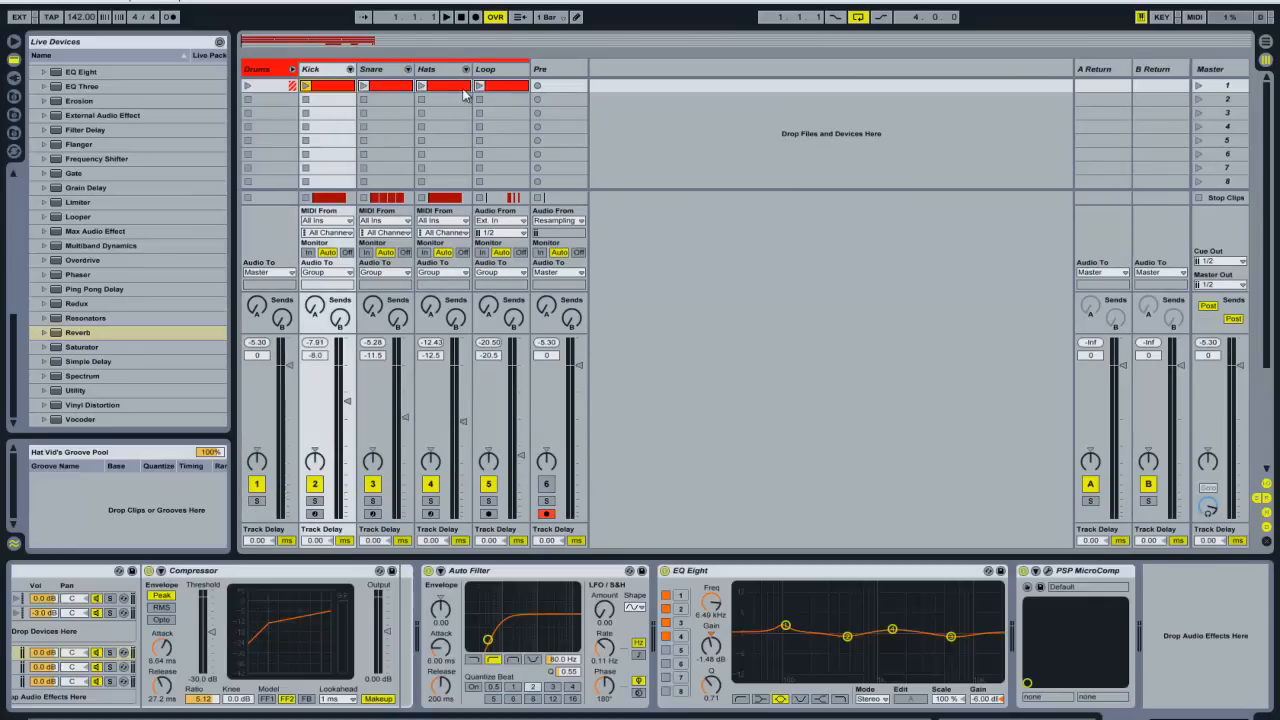
{"action": "key", "text": "Tab"}
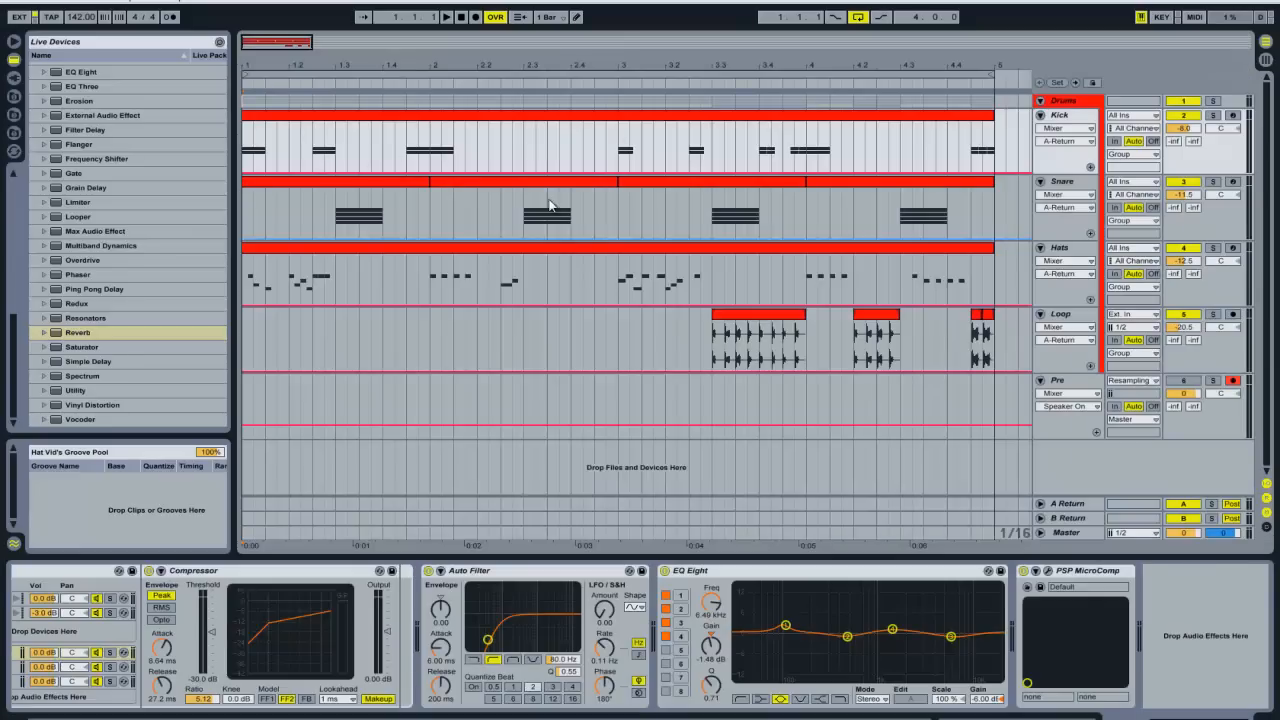
Record the four-bar drum mix onto the Pre track and extend the recorded clip's start back to bar 1.
{"action": "left_click", "coordinate": [242, 393]}
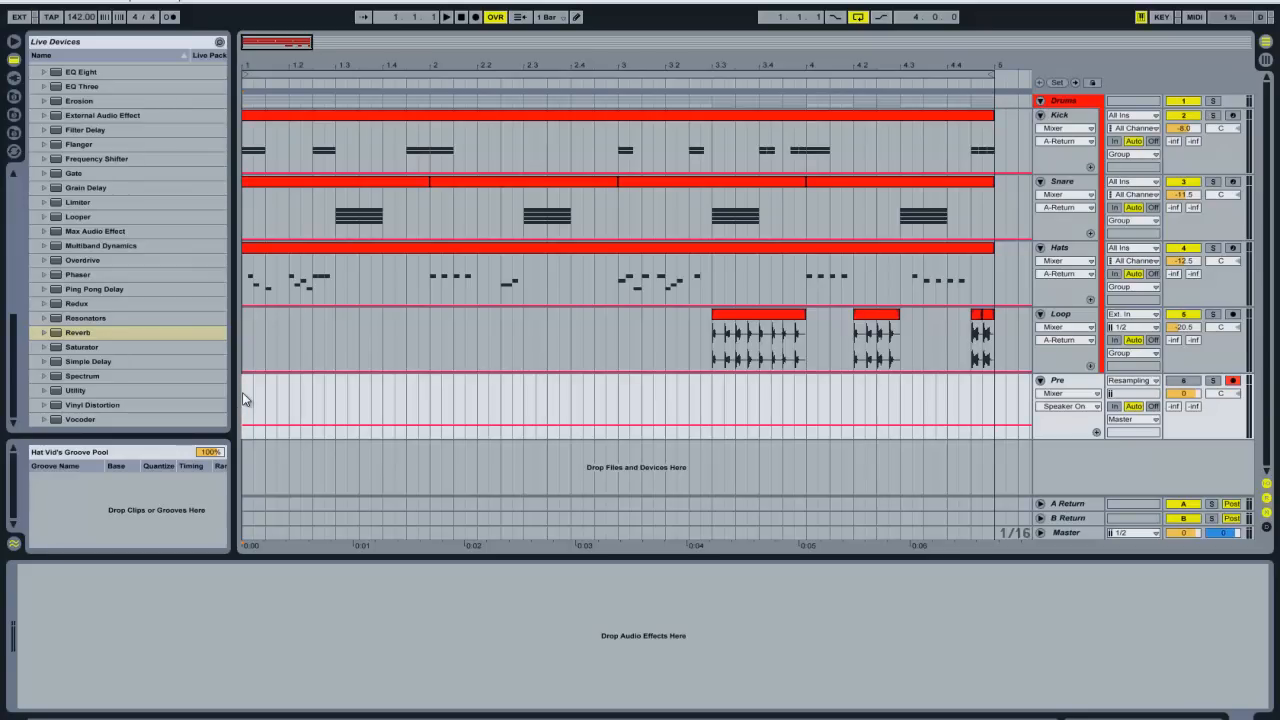
{"action": "key", "text": "F9"}
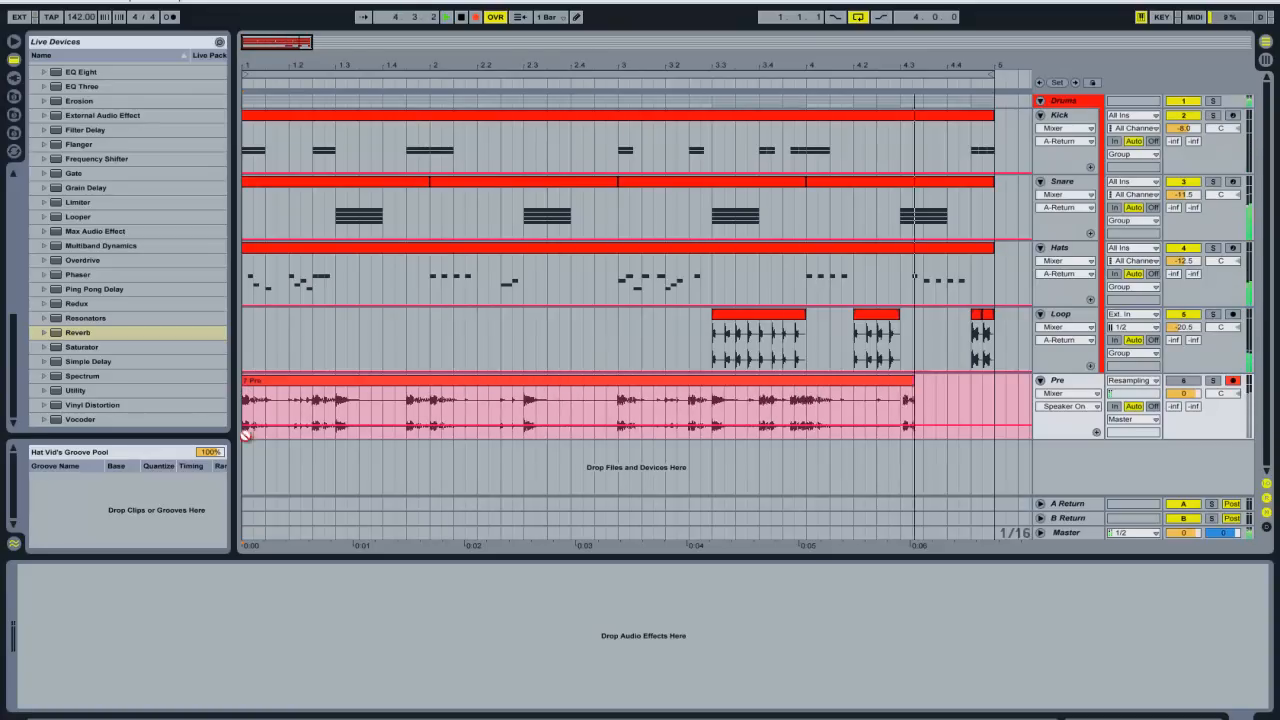
{"action": "left_click", "coordinate": [258, 384]}
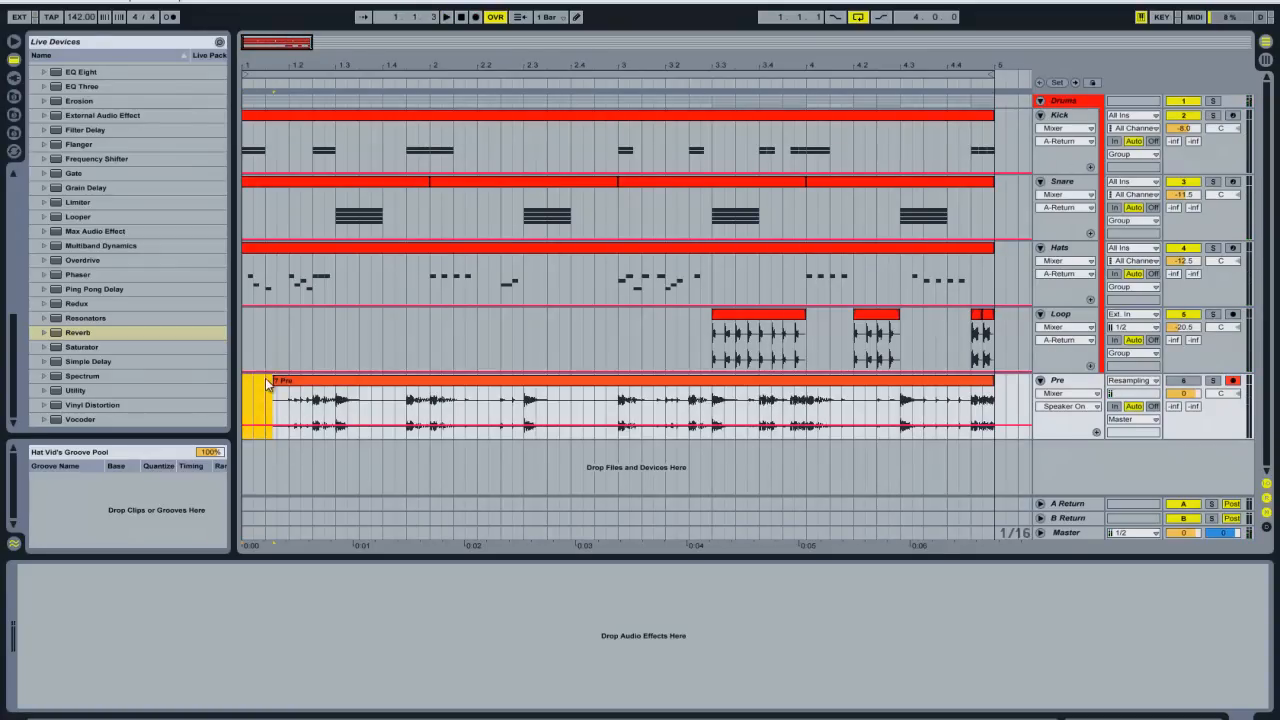
{"action": "left_click_drag", "start_coordinate": [275, 382], "coordinate": [243, 382]}
{"action": "left_click", "coordinate": [246, 402]}
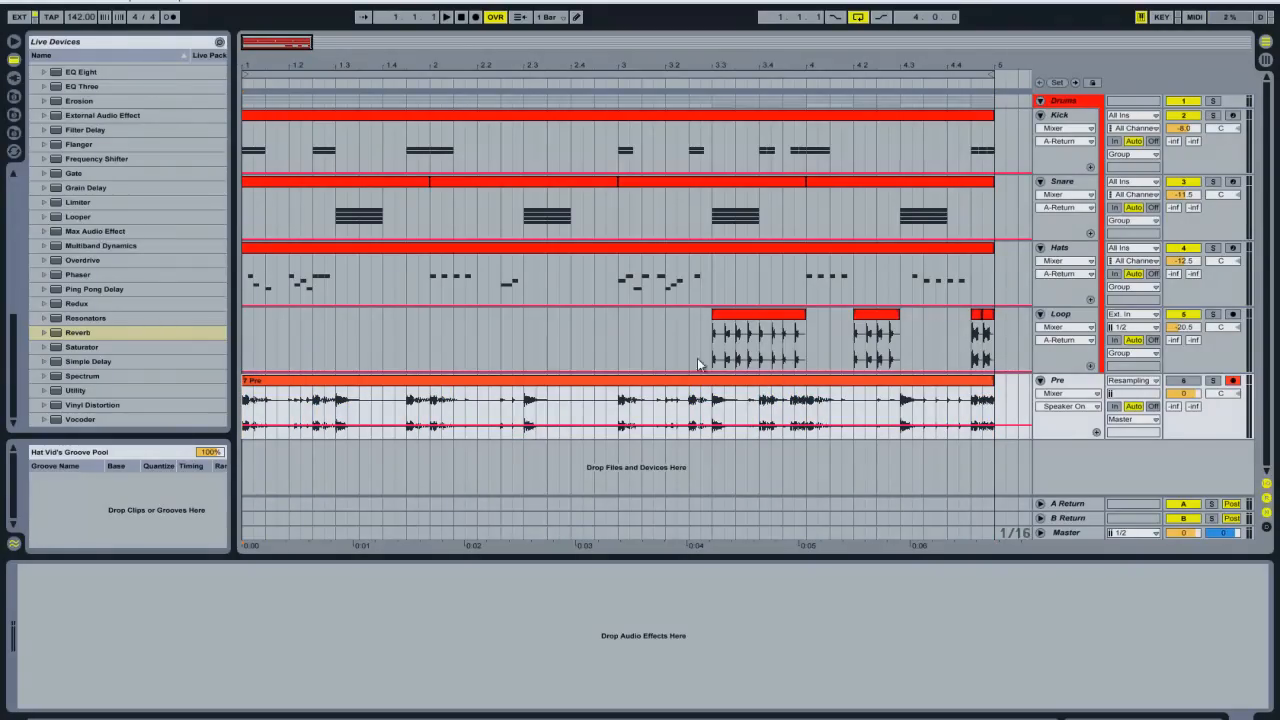
Switch back to Ableton Live from the browser image and audition the drums with the Loop track from bar 3.
{"action": "left_click", "coordinate": [245, 337]}
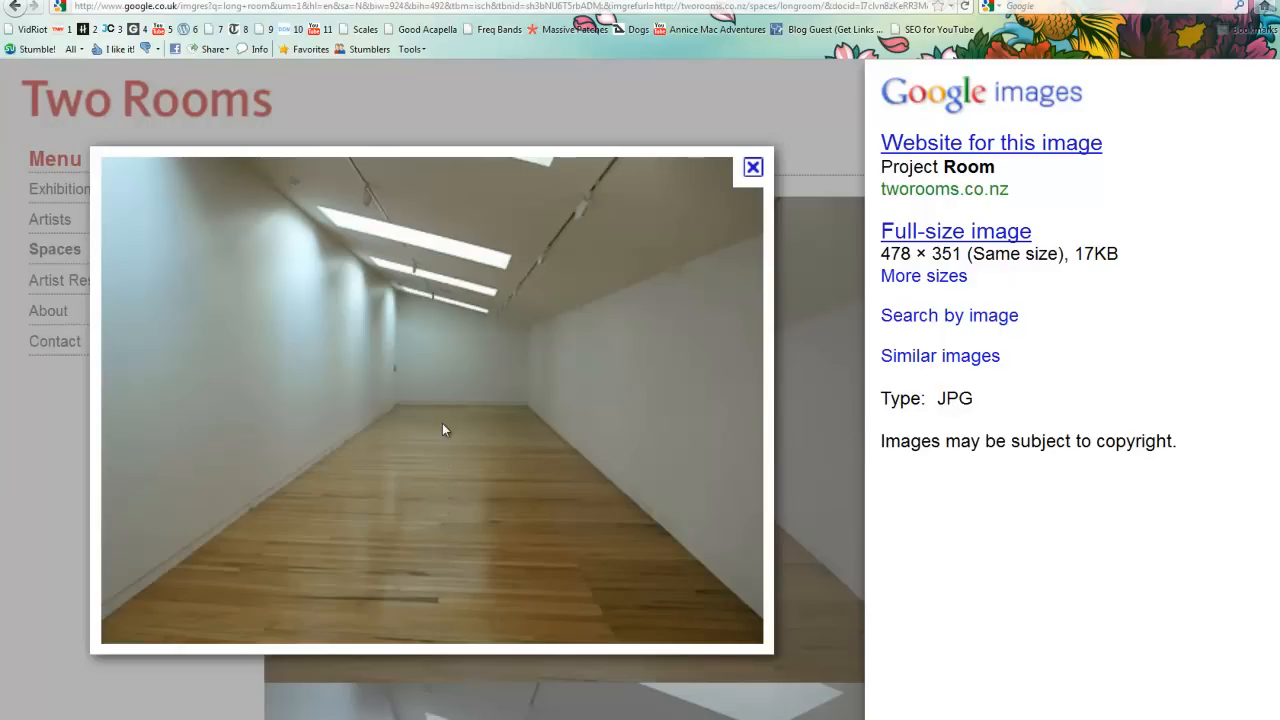
{"action": "key", "text": "alt+Tab"}
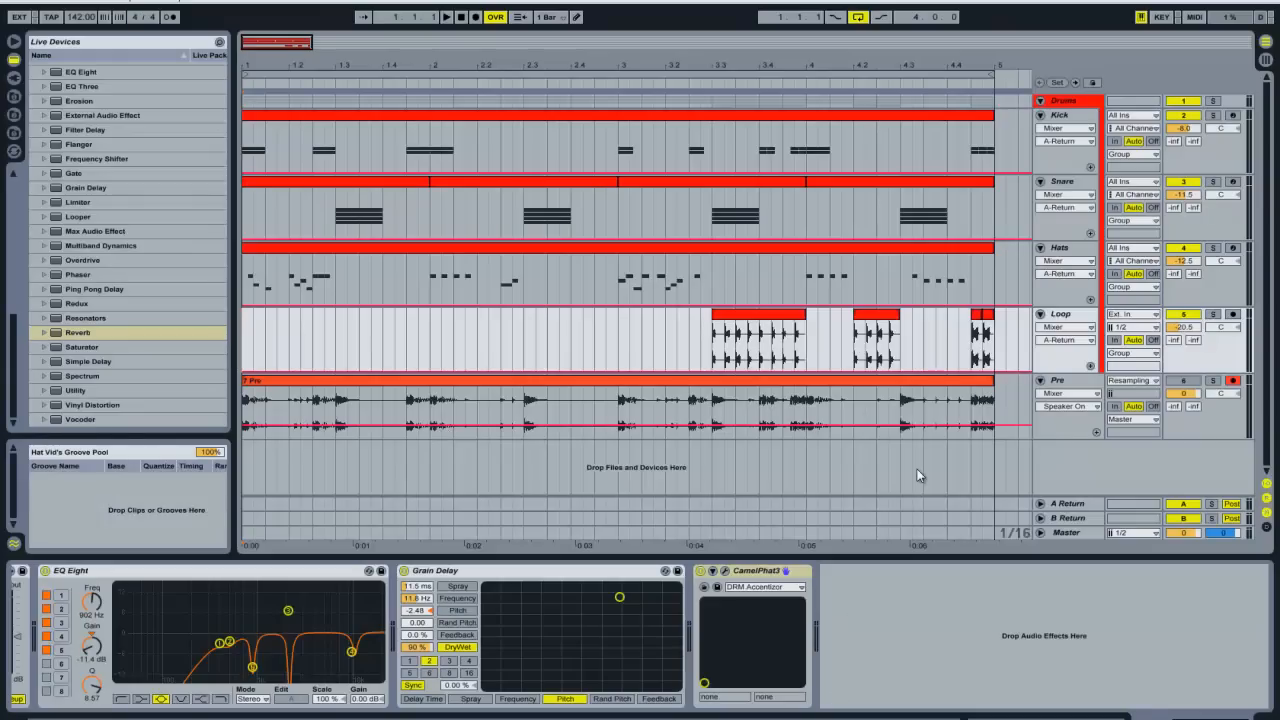
{"action": "left_click", "coordinate": [1059, 315]}
{"action": "left_click", "coordinate": [617, 338]}
{"action": "key", "text": "space"}
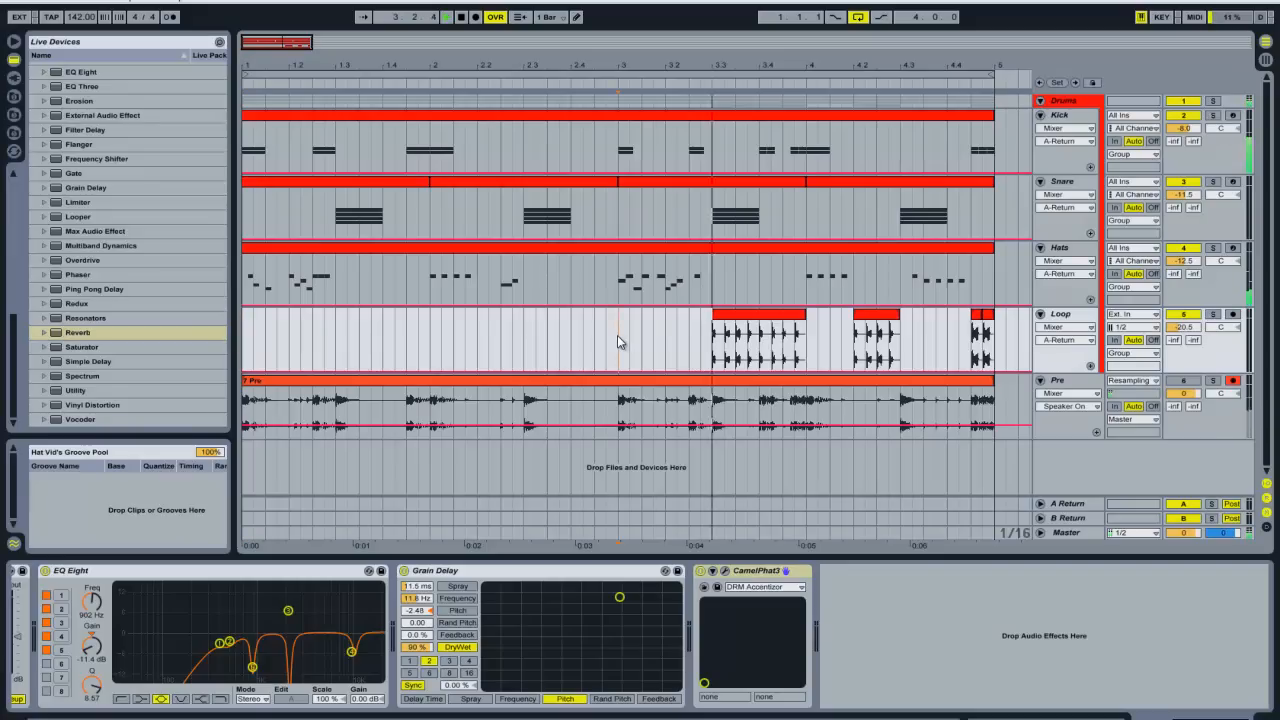
Add a Reverb at the end of the Loop track's device chain, with Diffuse at -0.6 dB and Reflect at 1.4 dB.
{"action": "left_click_drag", "start_coordinate": [77, 337], "coordinate": [1070, 328]}
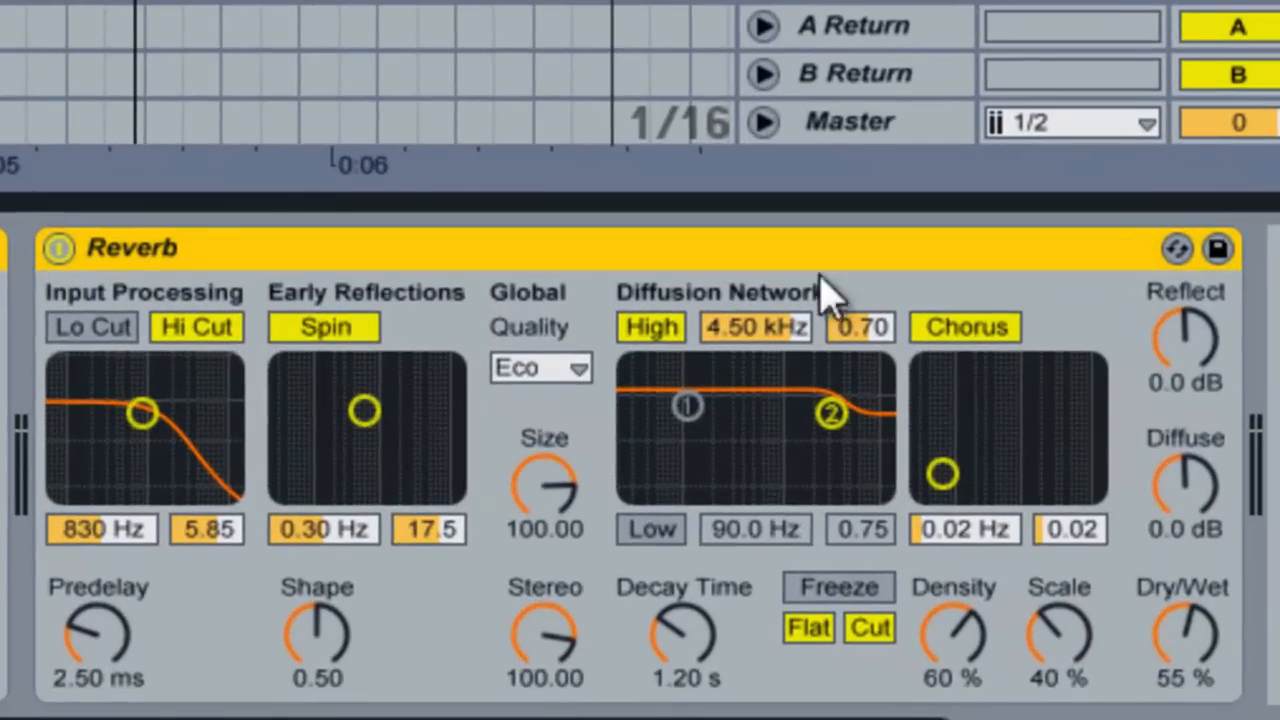
{"action": "left_click", "coordinate": [245, 258]}
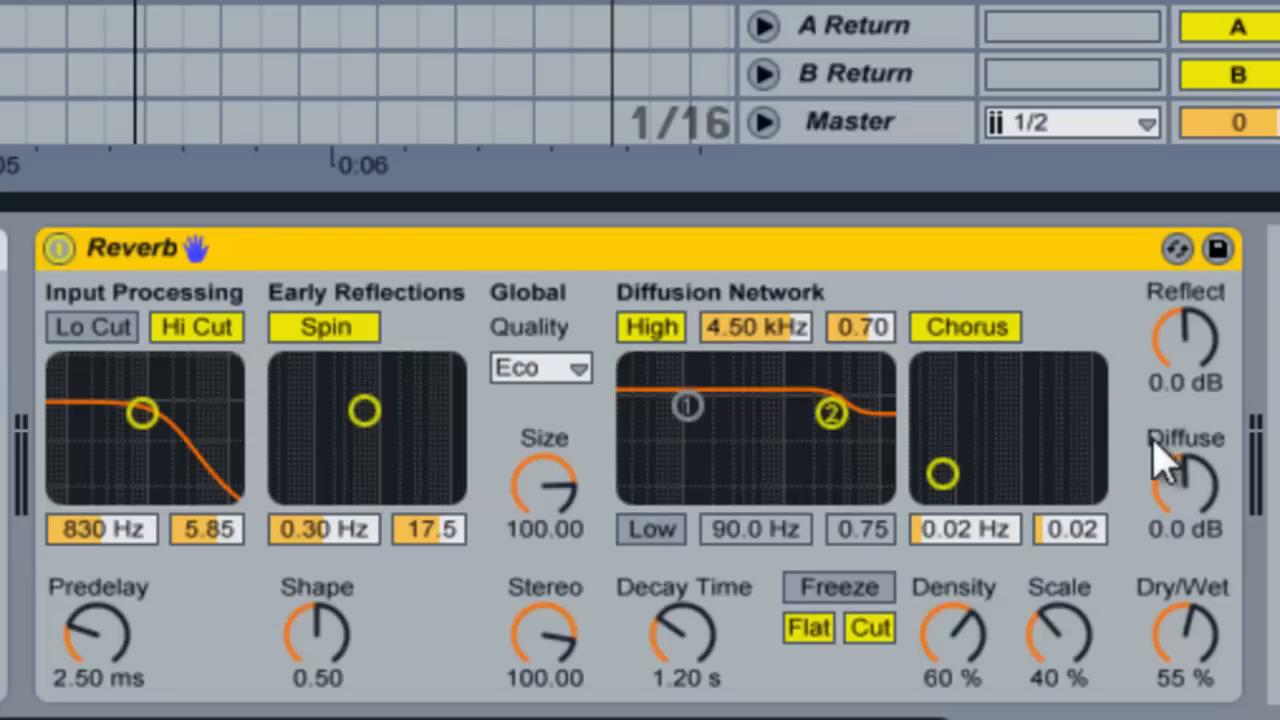
{"action": "left_click", "coordinate": [1193, 498]}
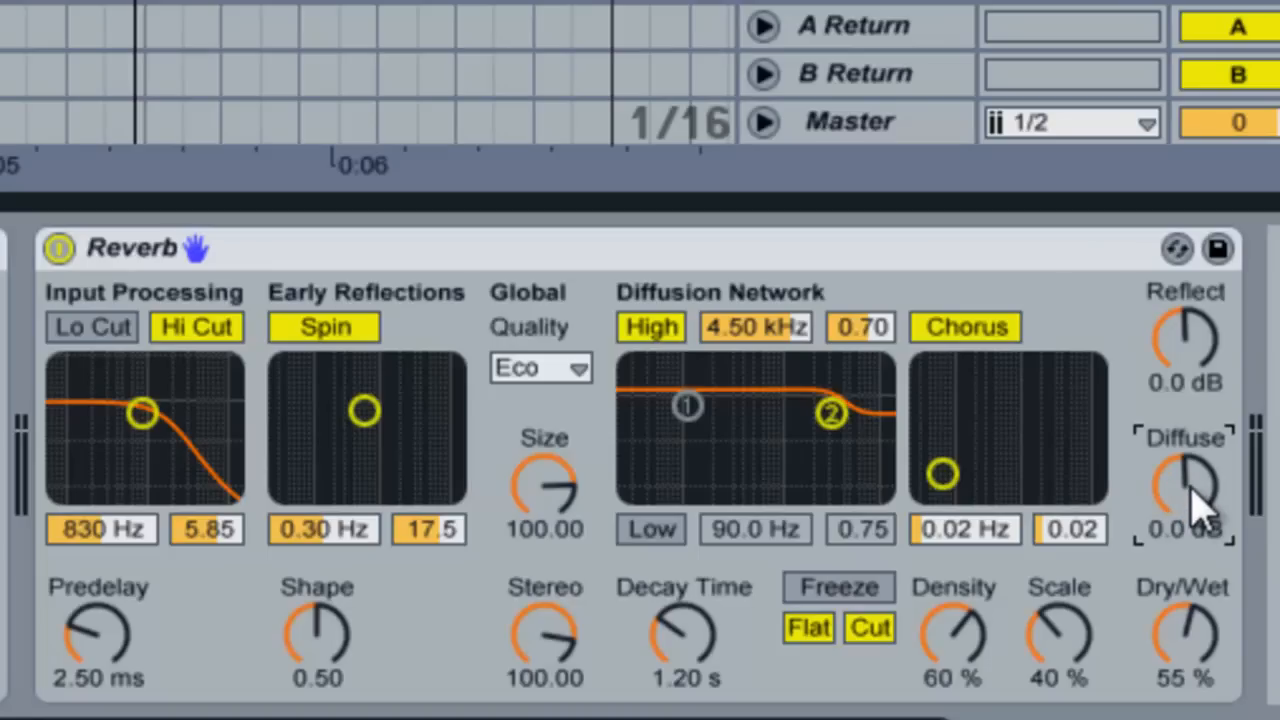
{"action": "scroll", "coordinate": [1192, 492], "scroll_direction": "down", "scroll_amount": 3}
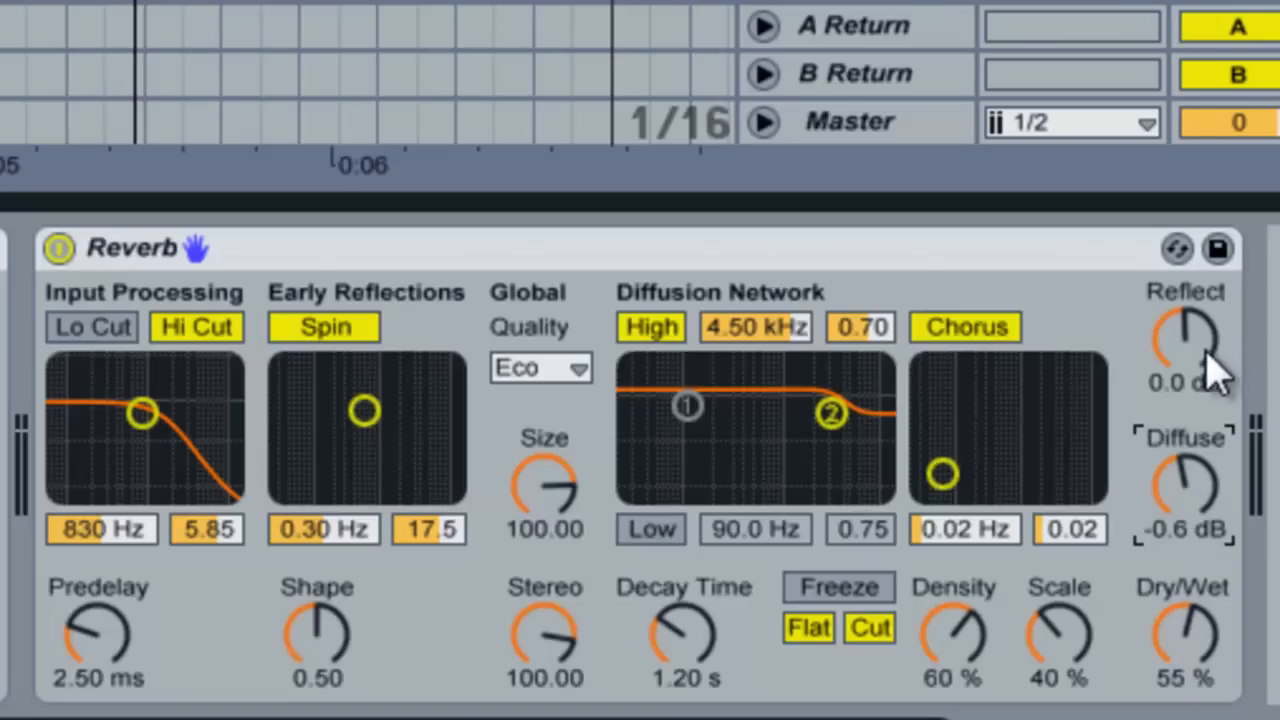
{"action": "scroll", "coordinate": [1210, 375], "scroll_direction": "up", "scroll_amount": 4}
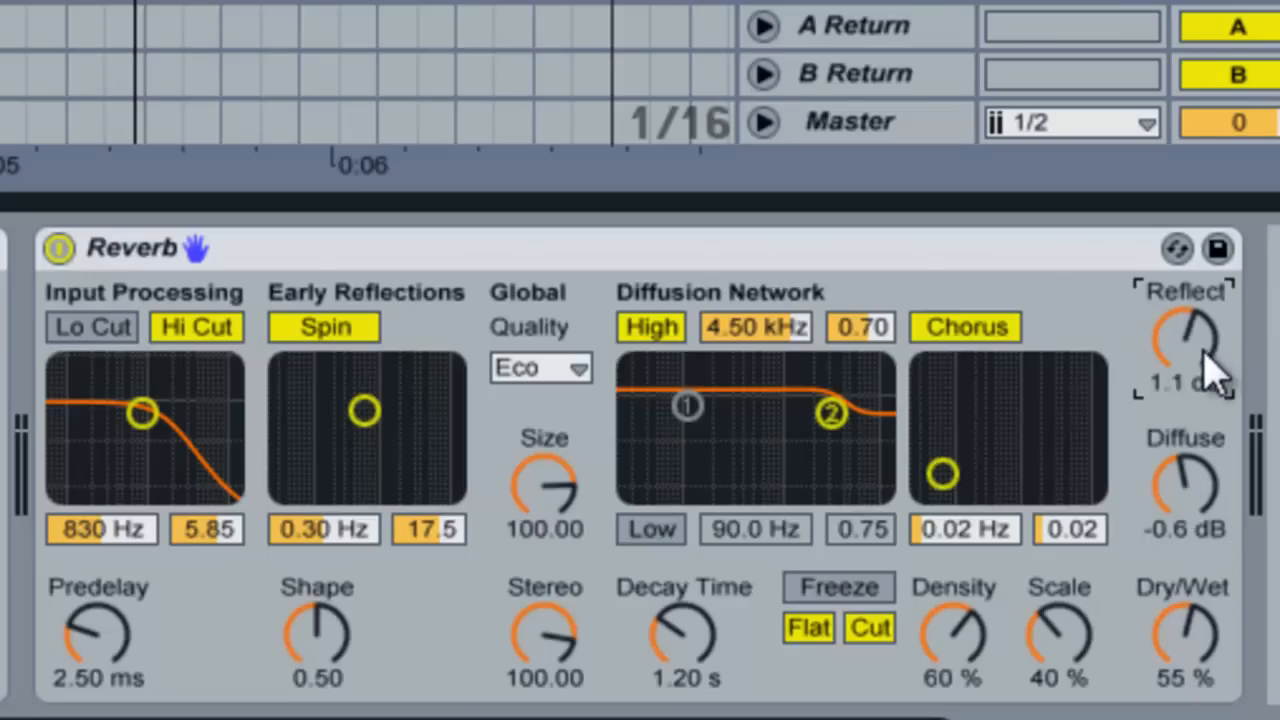
Enable the low filter in the Reverb's Diffusion Network and set it to 279 Hz and 0.20.
{"action": "left_click", "coordinate": [652, 533]}
{"action": "left_click_drag", "start_coordinate": [686, 405], "coordinate": [730, 492]}
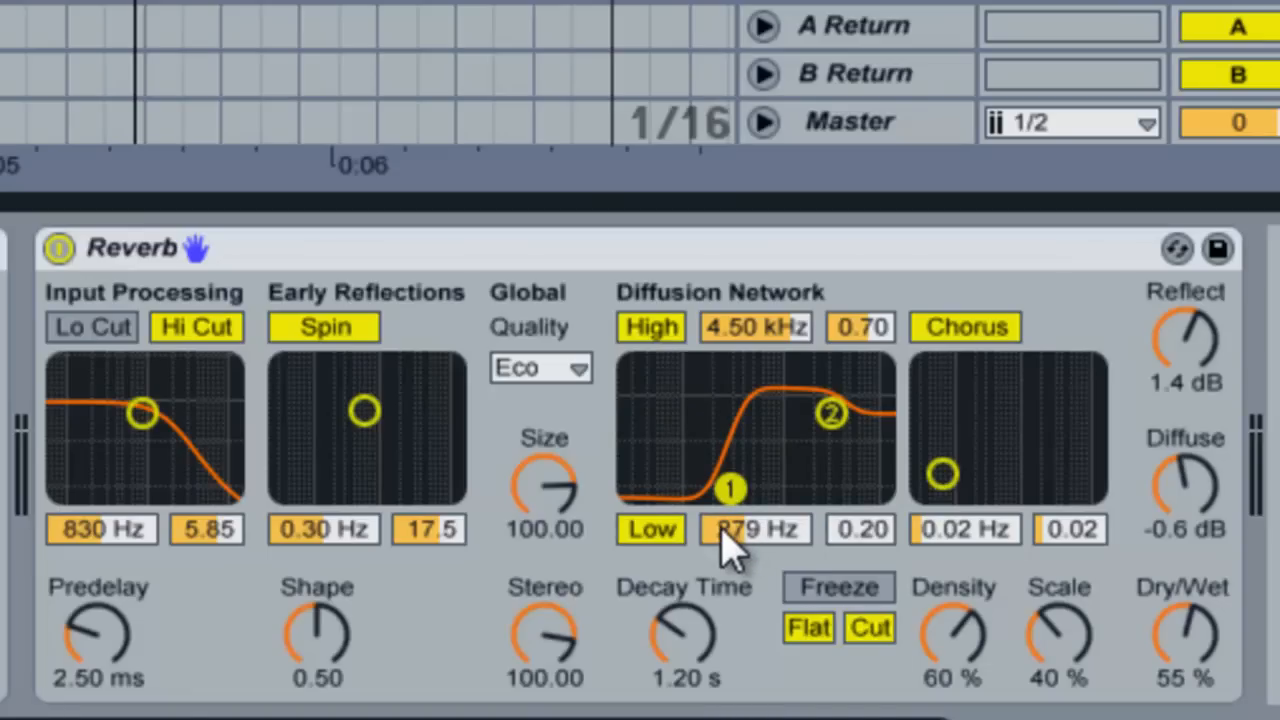
Set the Reverb's input filter to 1.24 kHz and 5.64, and its predelay to 0.50 ms.
{"action": "left_click_drag", "start_coordinate": [142, 412], "coordinate": [151, 414]}
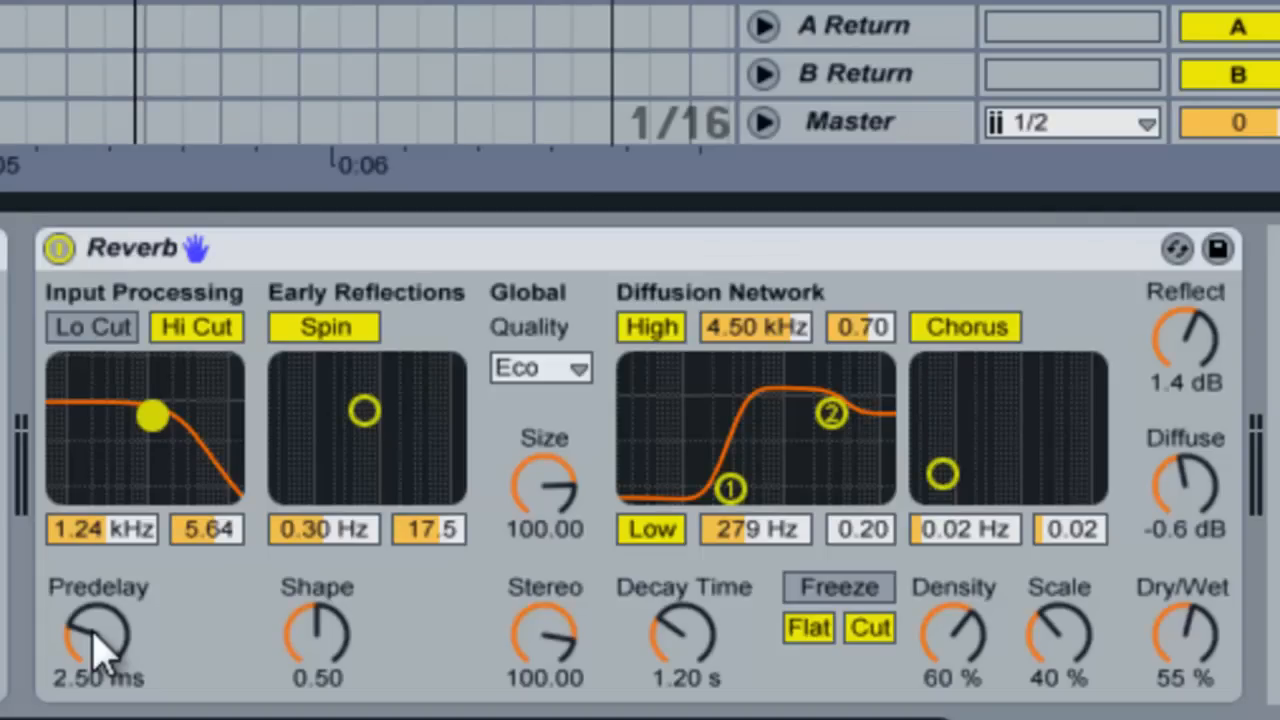
{"action": "left_click_drag", "start_coordinate": [93, 633], "coordinate": [93, 672]}
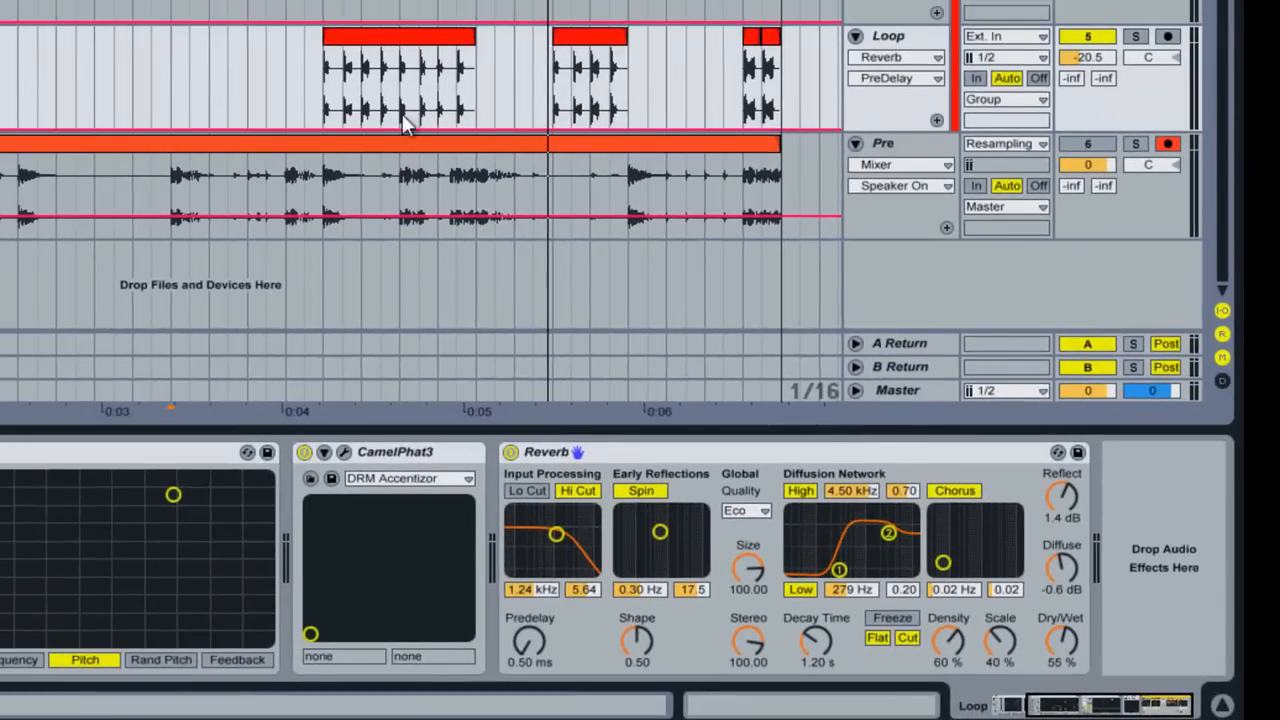
Solo the Loop track and loop playback from its first clip at 3.3 to the end of bar 4.
{"action": "left_click", "coordinate": [1136, 38]}
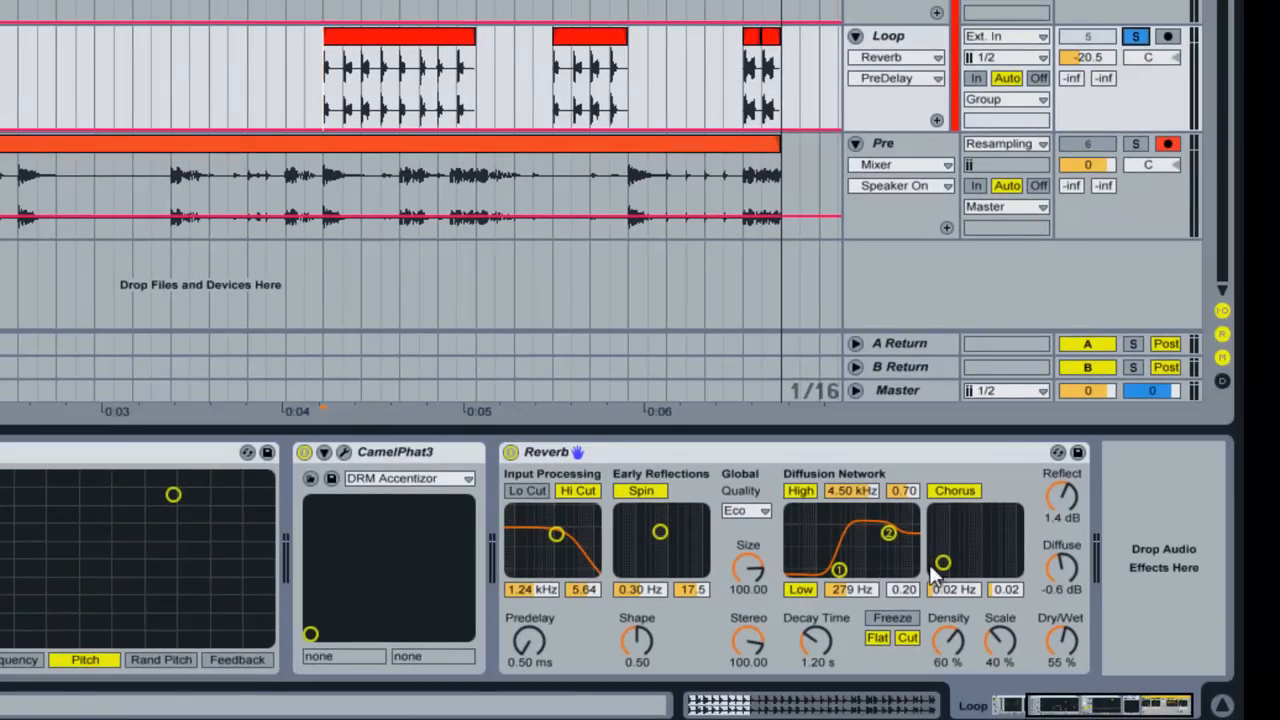
{"action": "key", "text": "space"}
{"action": "mouse_move", "coordinate": [824, 641]}
{"action": "left_mouse_down"}
{"action": "mouse_move", "coordinate": [818, 655]}
{"action": "mouse_move", "coordinate": [813, 639]}
{"action": "left_mouse_up"}
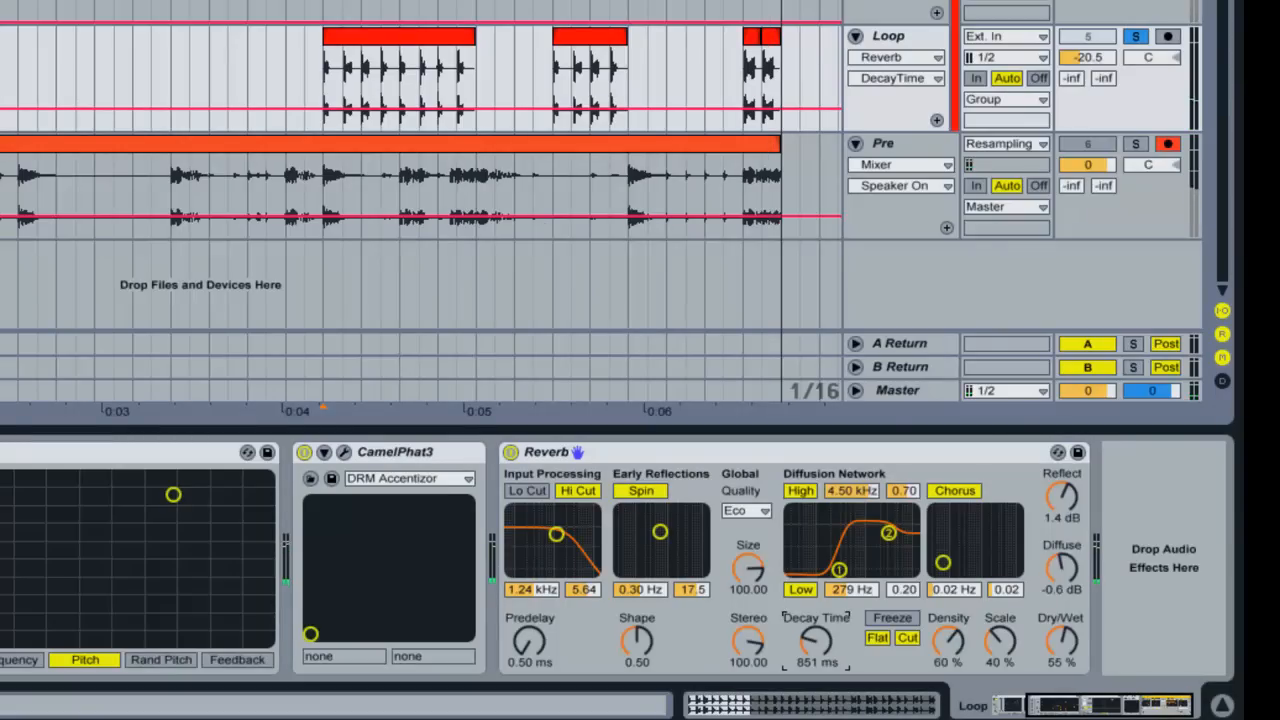
{"action": "left_click_drag", "start_coordinate": [2, 2], "coordinate": [323, 2]}
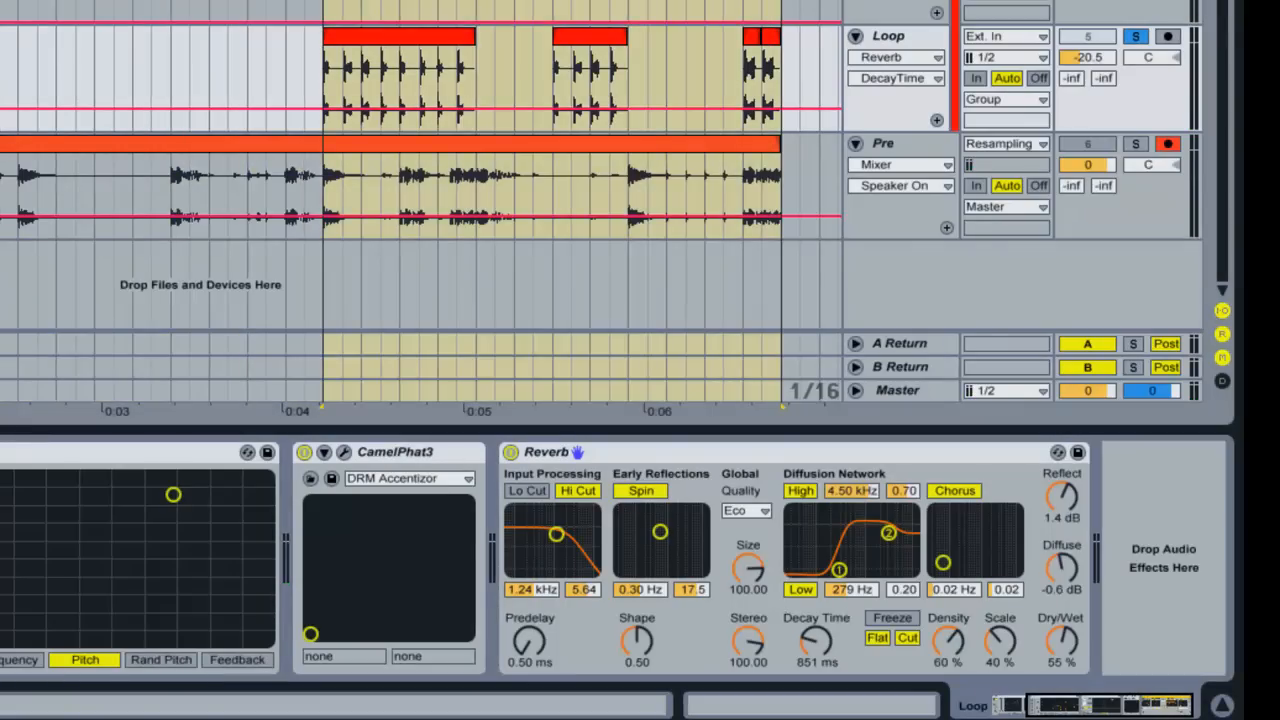
{"action": "key", "text": "space"}
{"action": "left_click", "coordinate": [326, 65]}
{"action": "left_click", "coordinate": [326, 65]}
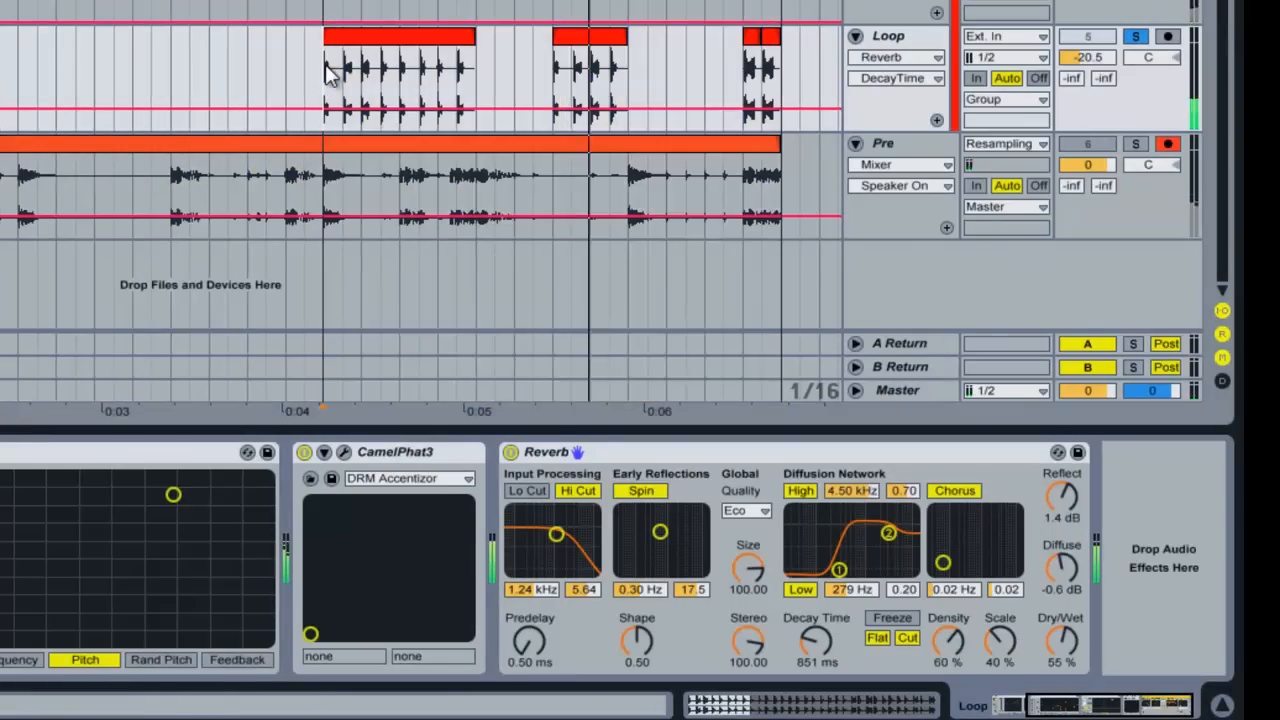
Set the Reverb's decay time to 593 ms and its Dry/Wet mix to 44% while the loop plays.
{"action": "left_click", "coordinate": [820, 650]}
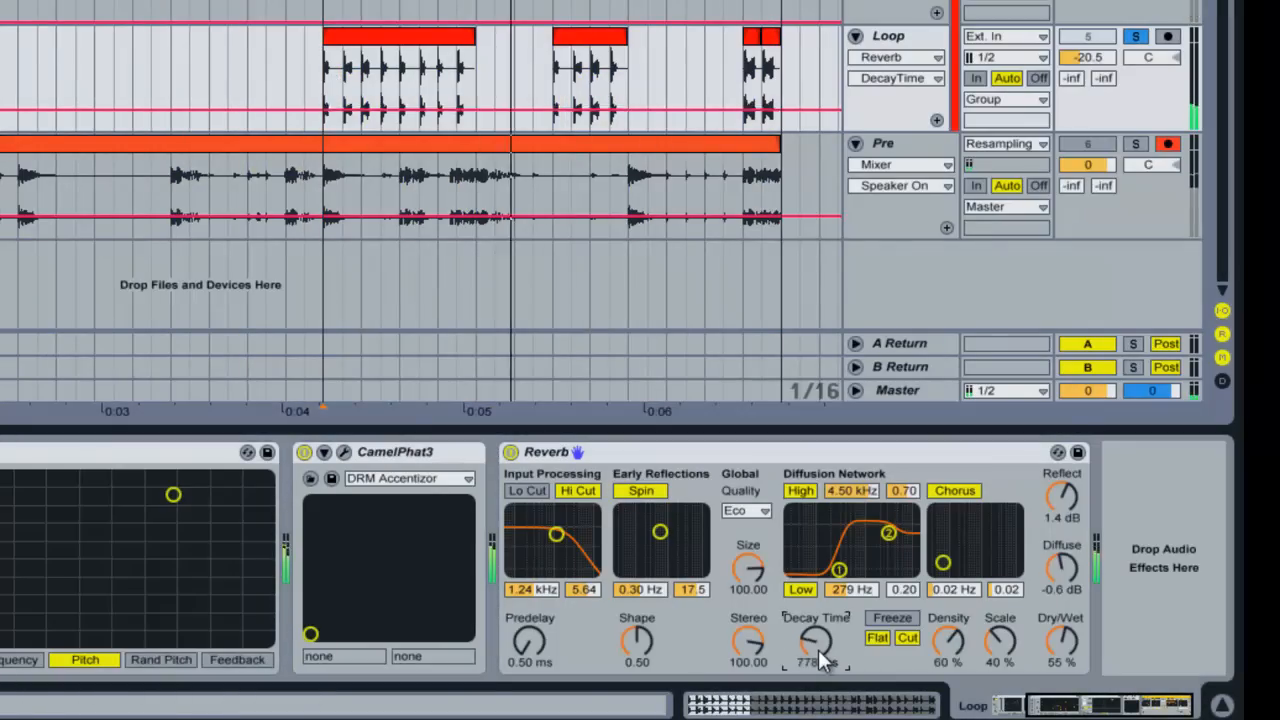
{"action": "left_click_drag", "start_coordinate": [818, 651], "coordinate": [818, 680]}
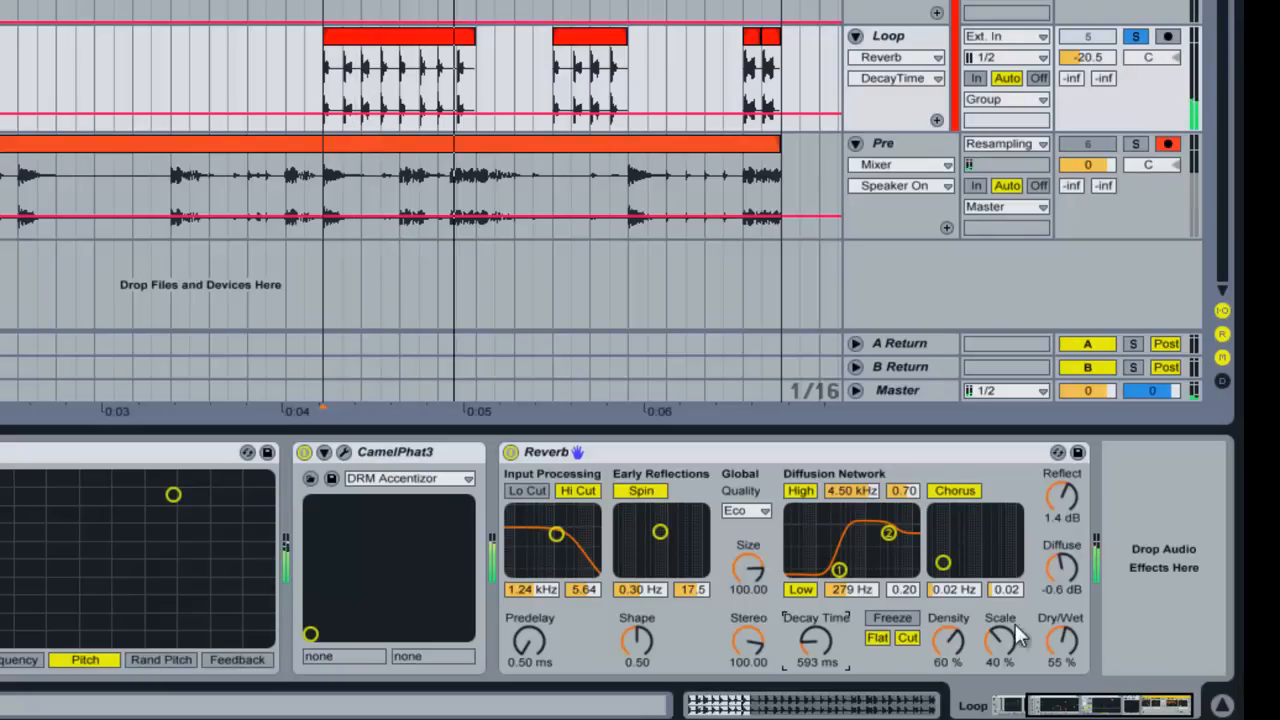
{"action": "left_click_drag", "start_coordinate": [1057, 637], "coordinate": [1057, 590]}
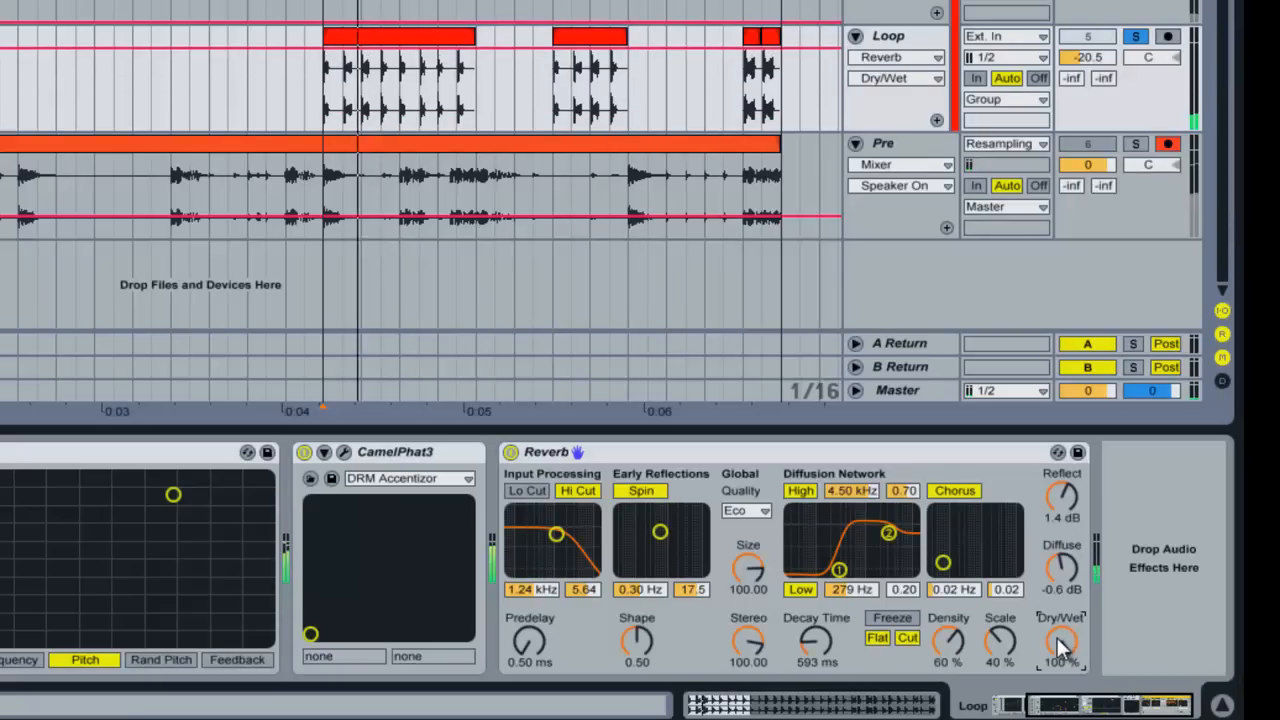
{"action": "left_click_drag", "start_coordinate": [1057, 637], "coordinate": [1063, 645]}
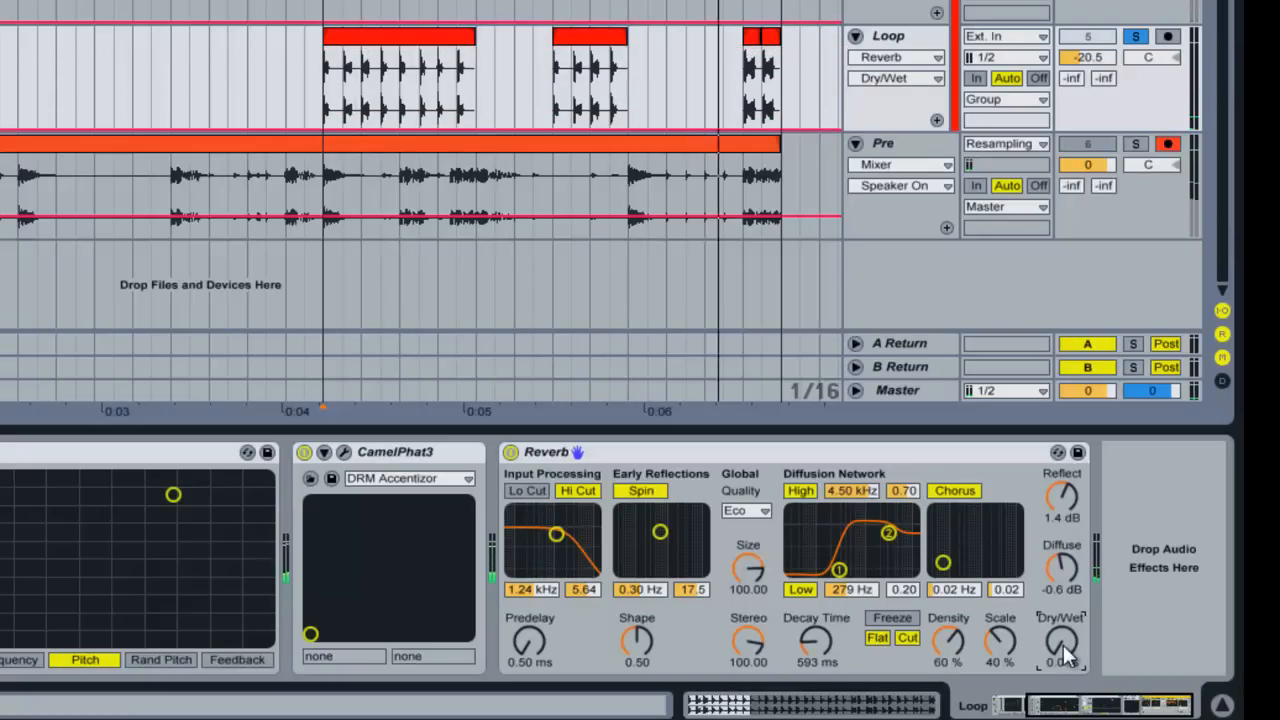
{"action": "left_click_drag", "start_coordinate": [1063, 643], "coordinate": [1063, 642]}
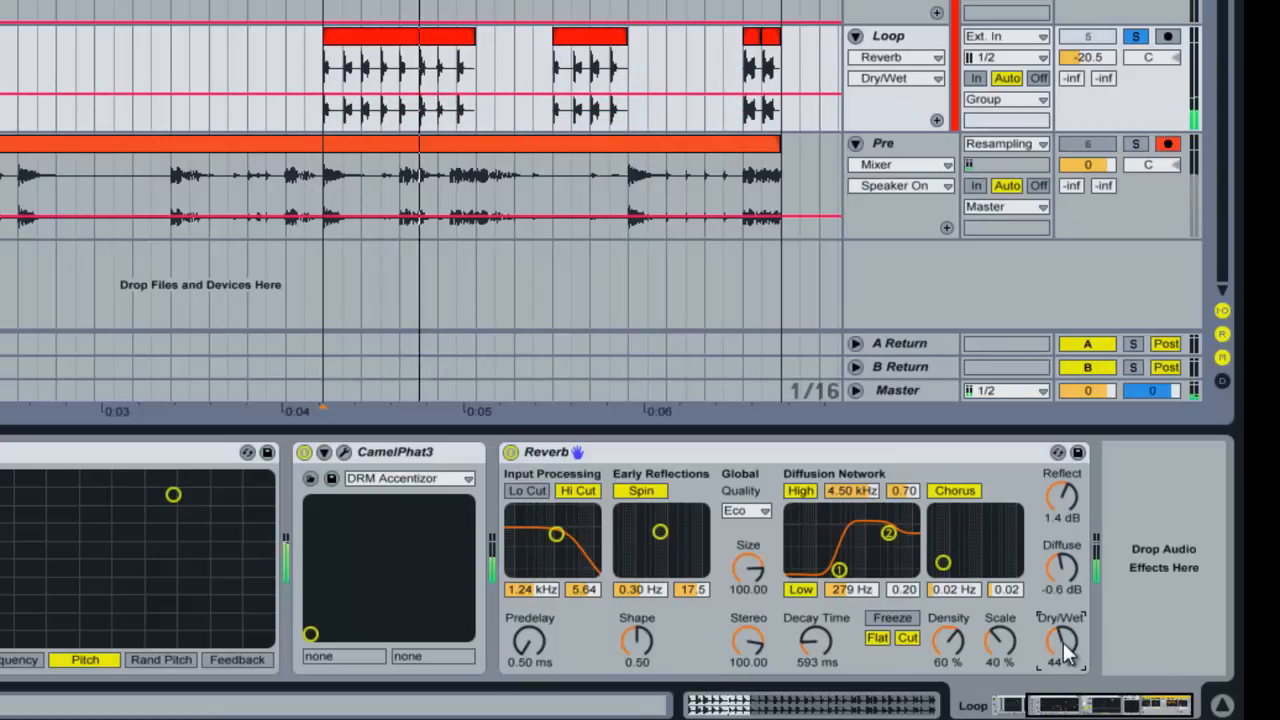
Compare the soloed Loop track with the Reverb bypassed and enabled.
{"action": "left_click", "coordinate": [513, 454]}
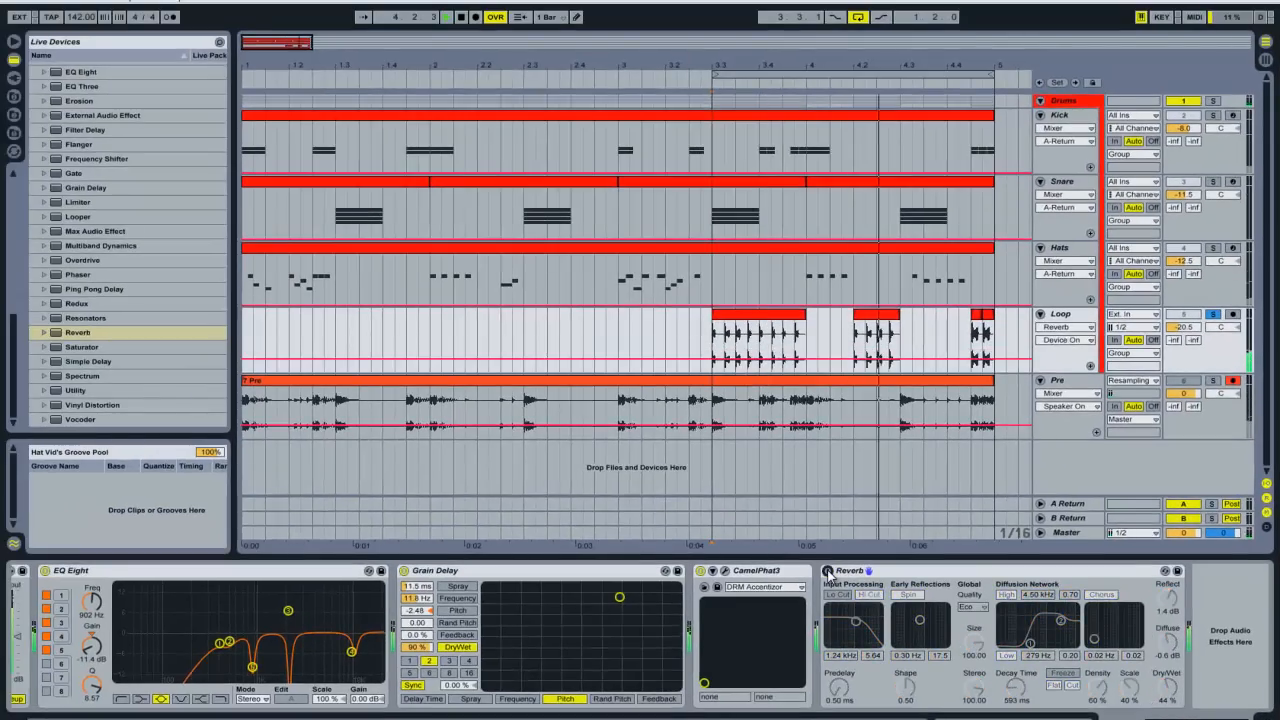
{"action": "left_click", "coordinate": [827, 571]}
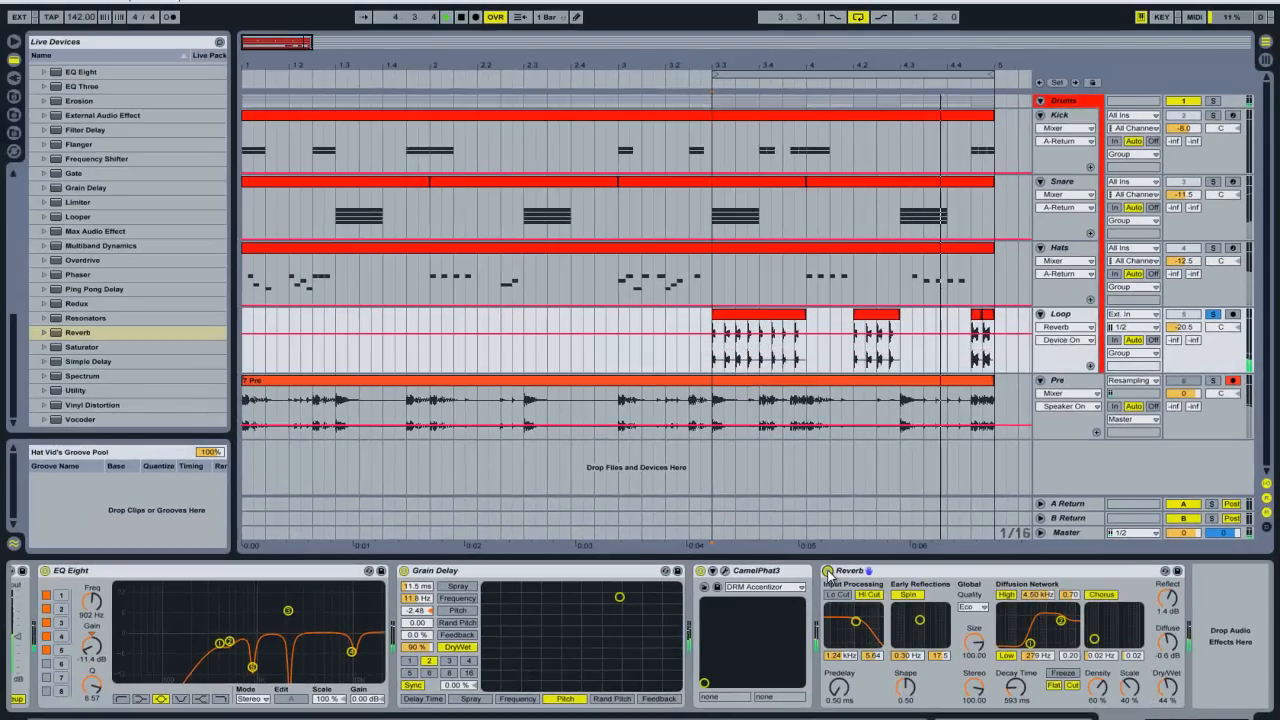
Unsolo the Loop track and set the playback loop to the full four bars.
{"action": "left_click", "coordinate": [1211, 313]}
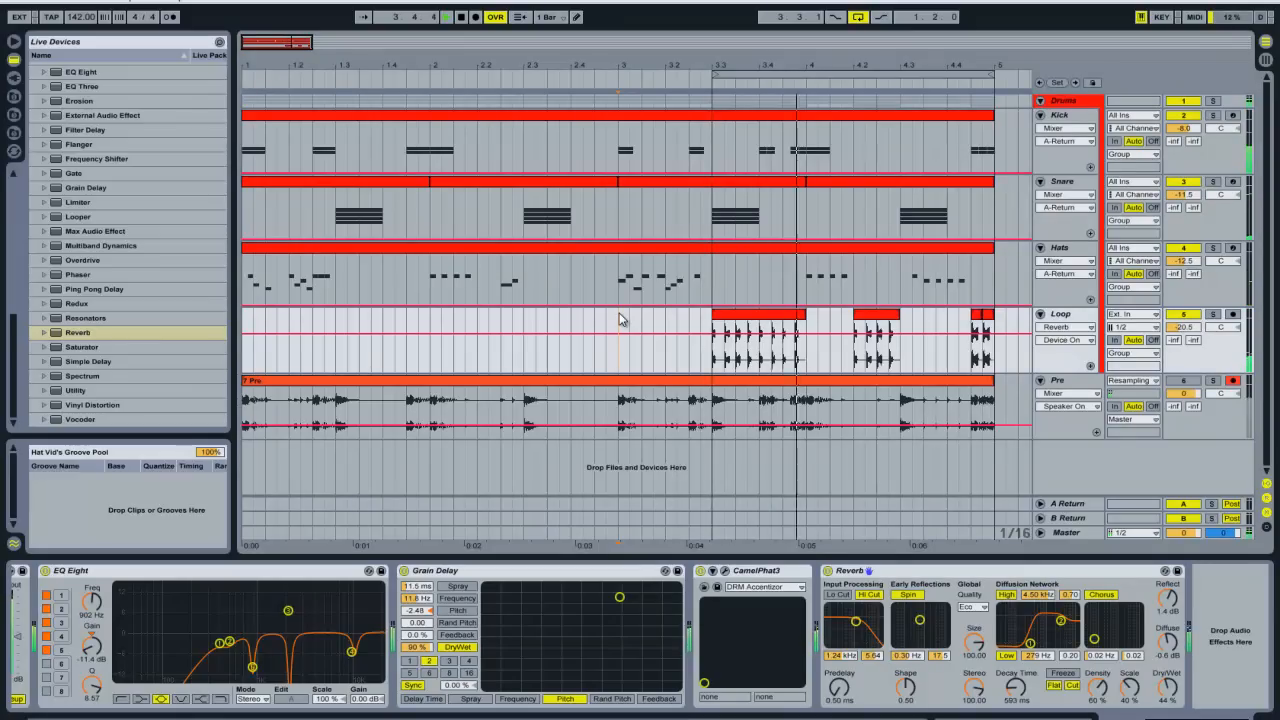
{"action": "left_click_drag", "start_coordinate": [722, 70], "coordinate": [70, 88]}
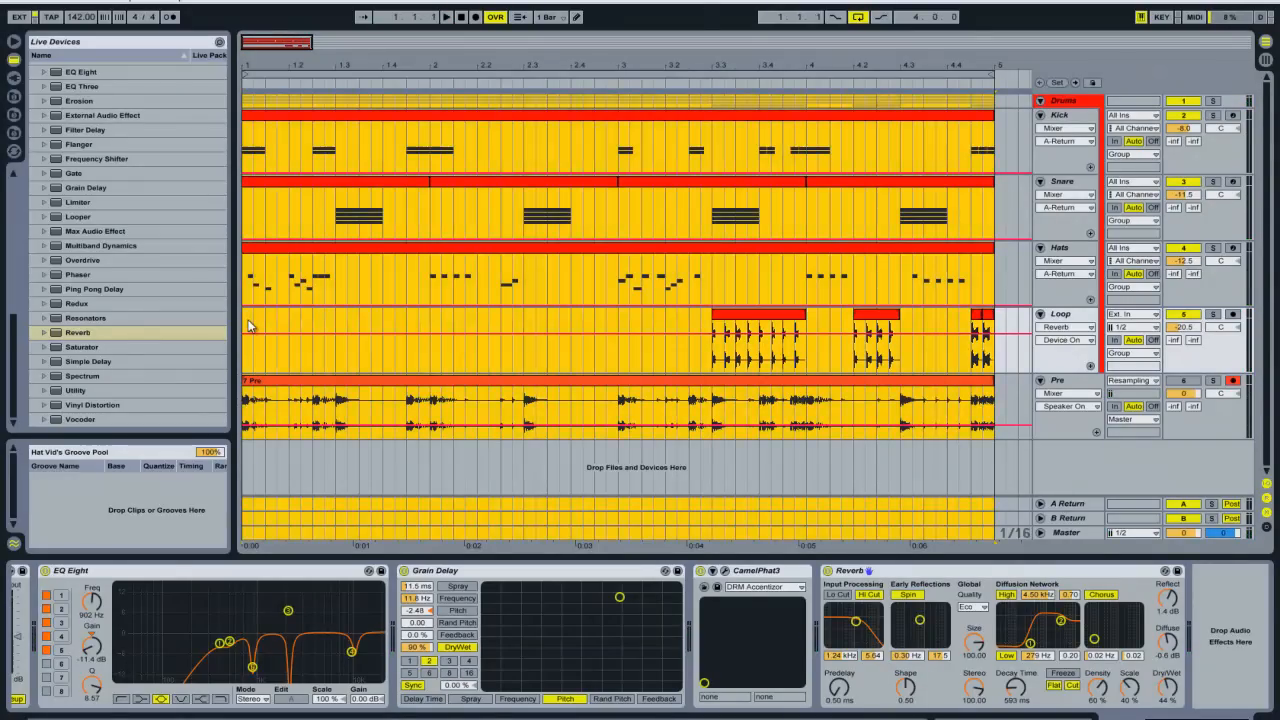
{"action": "left_click", "coordinate": [249, 325]}
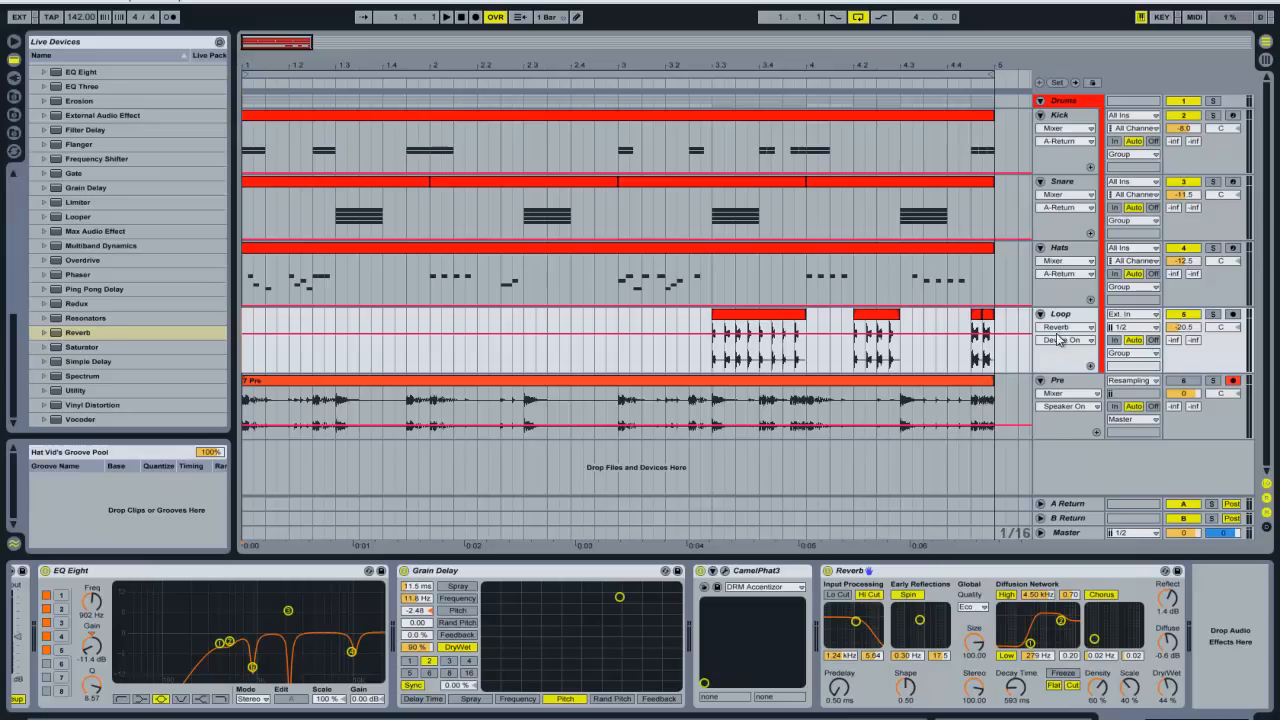
Show the tracks in Session View and select the Reverb device on the Loop track.
{"action": "key", "text": "Tab"}
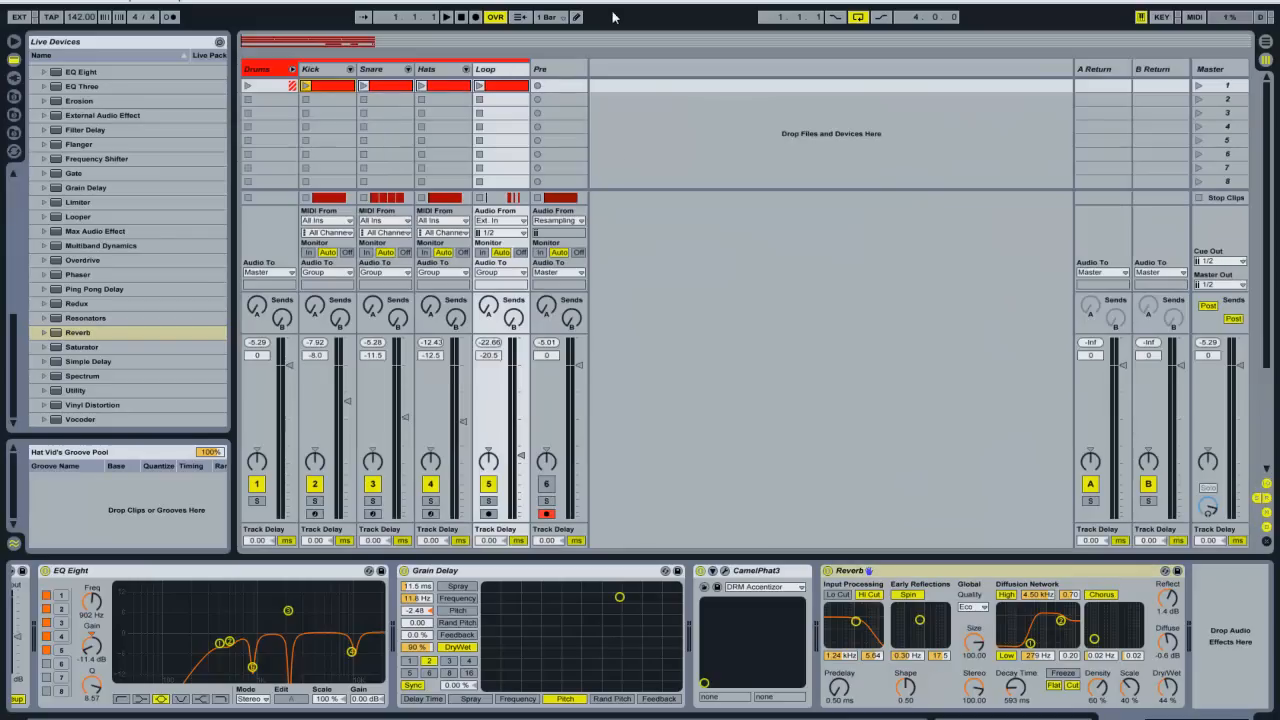
{"action": "left_click", "coordinate": [524, 70]}
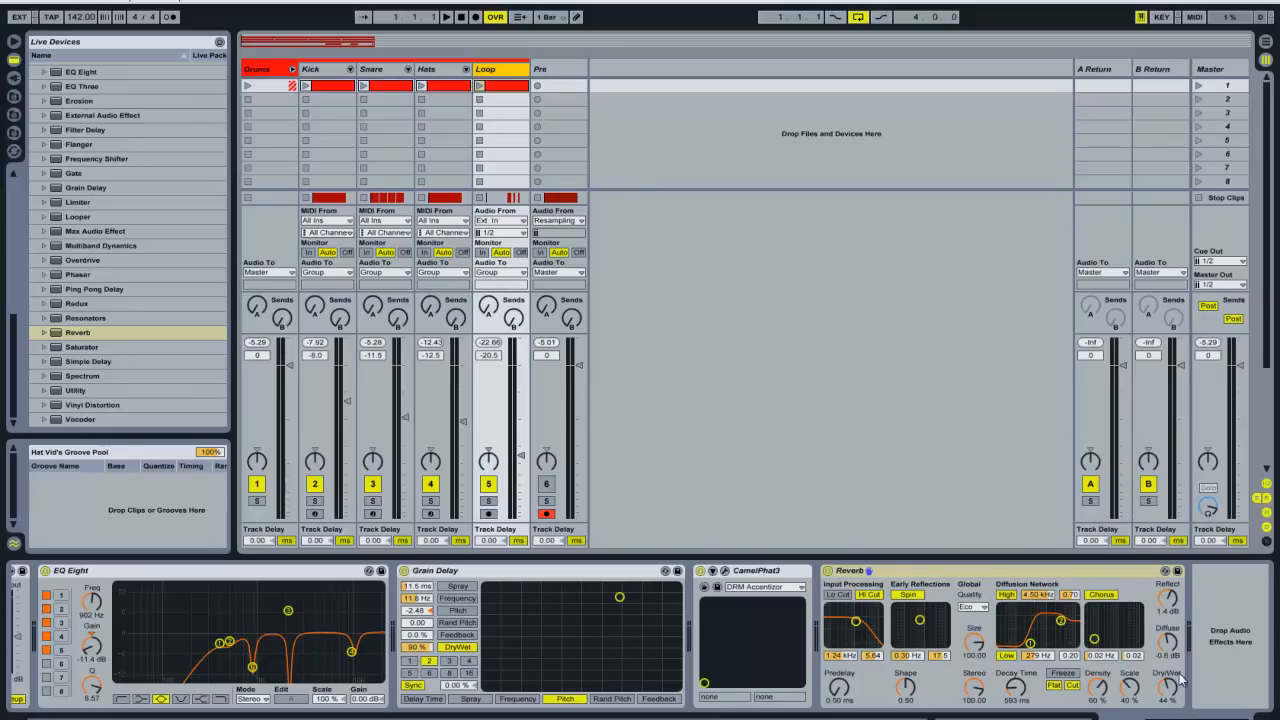
{"action": "left_click", "coordinate": [949, 571]}
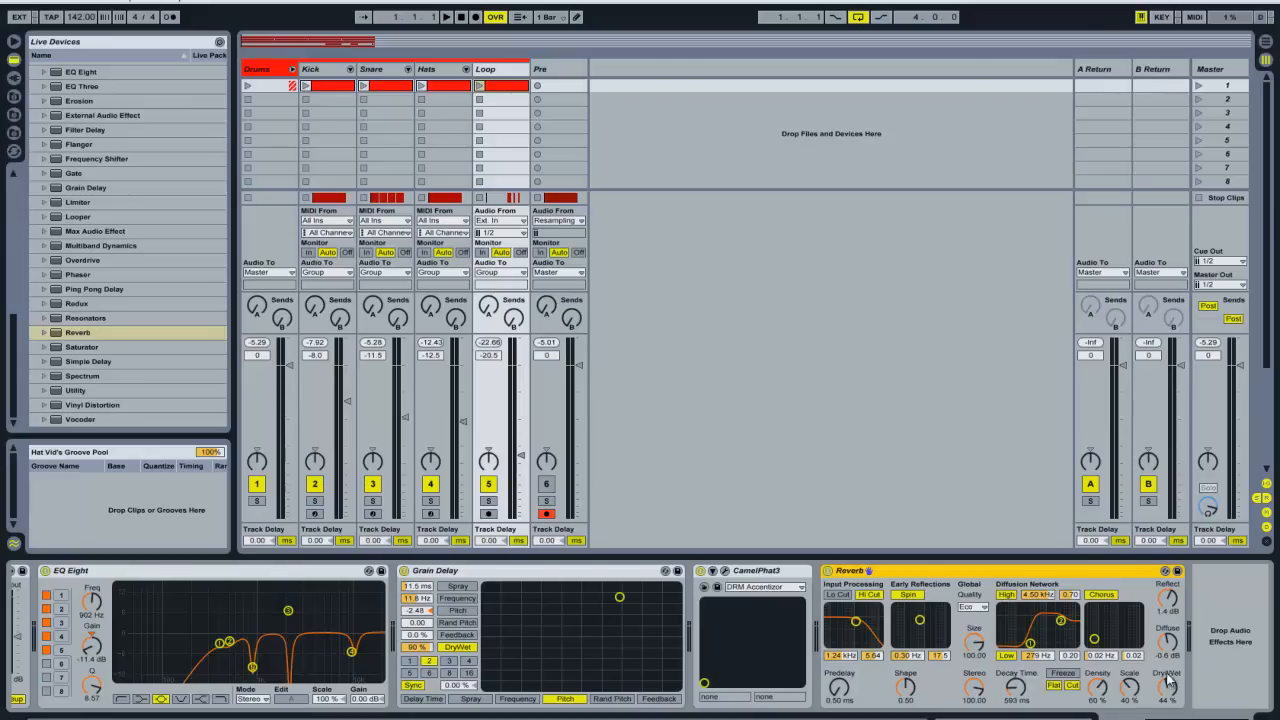
Load the Ambience reverb plug-in on return track A and set its decay time to 813 ms.
{"action": "left_click", "coordinate": [491, 68]}
{"action": "left_click", "coordinate": [14, 78]}
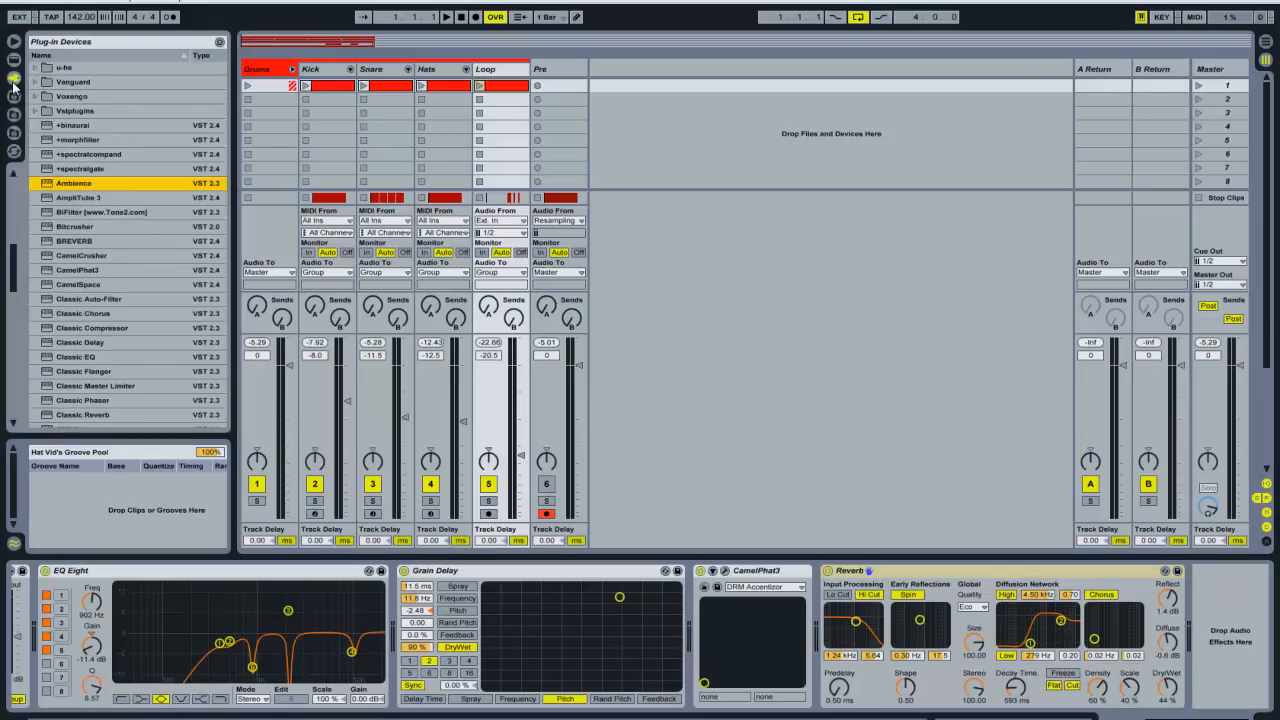
{"action": "left_click", "coordinate": [1101, 70]}
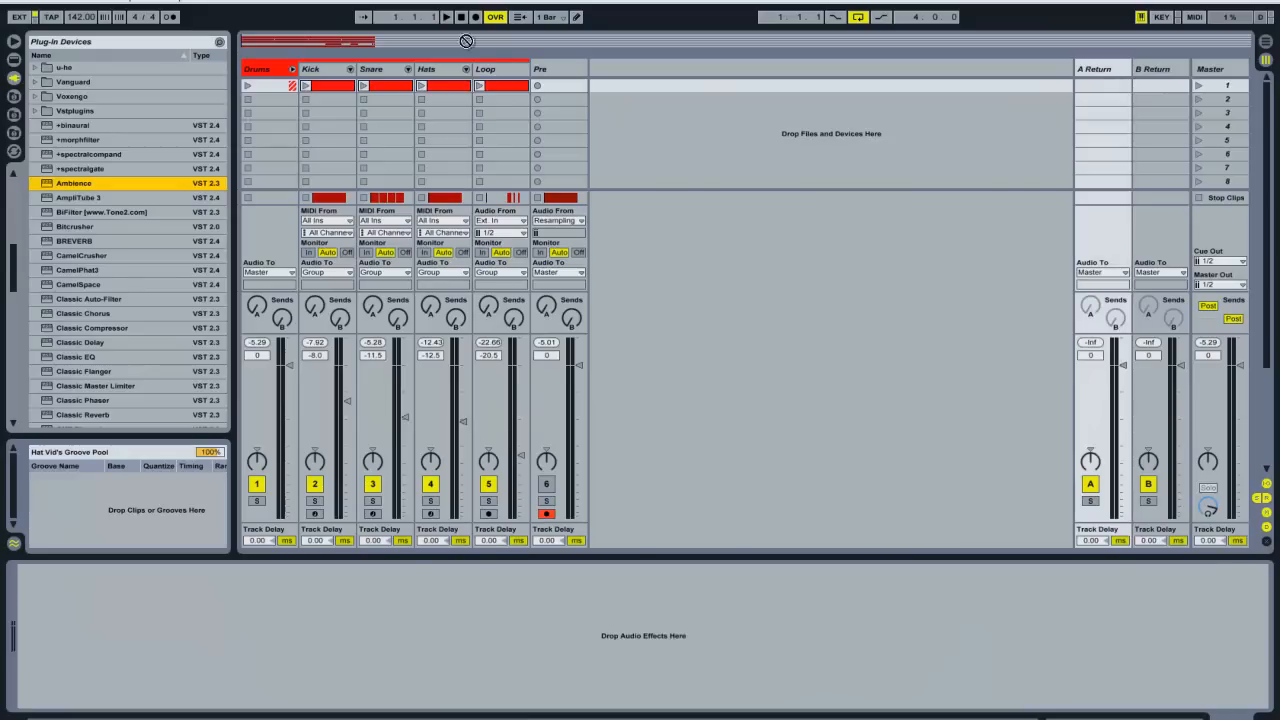
{"action": "left_click", "coordinate": [524, 97]}
{"action": "left_click_drag", "start_coordinate": [1041, 50], "coordinate": [1111, 65]}
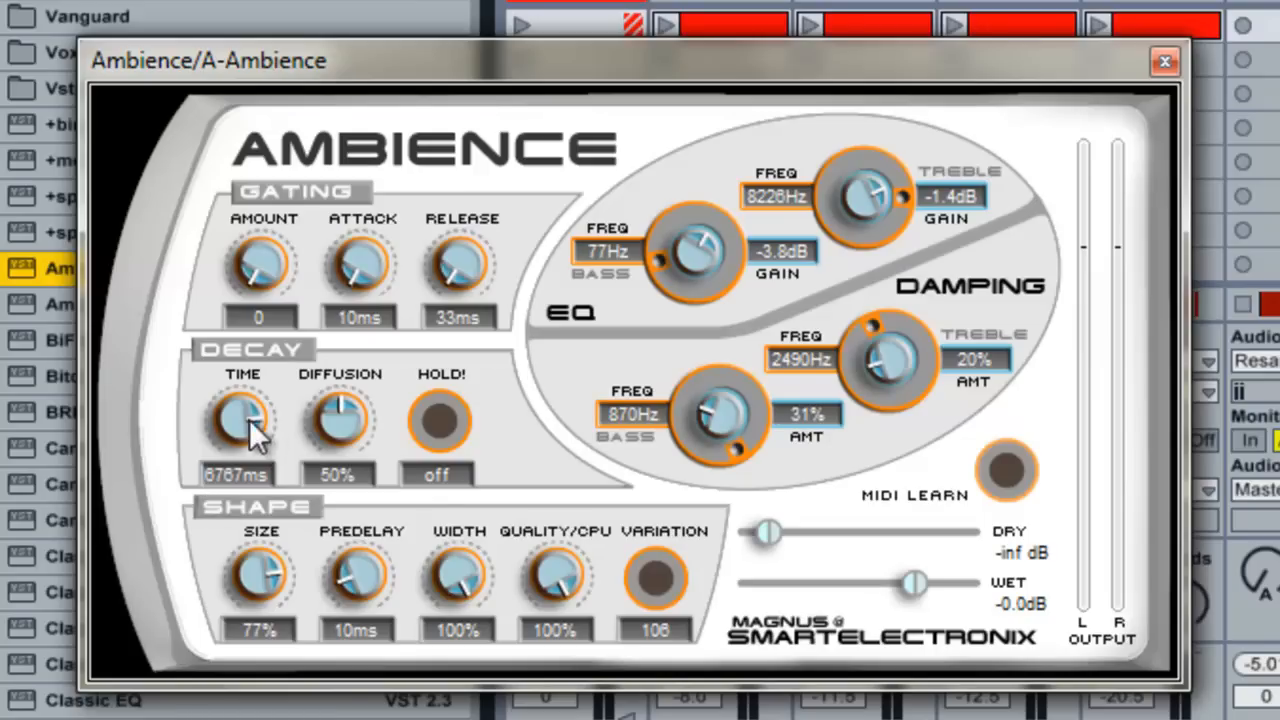
{"action": "left_click_drag", "start_coordinate": [243, 418], "coordinate": [258, 585]}
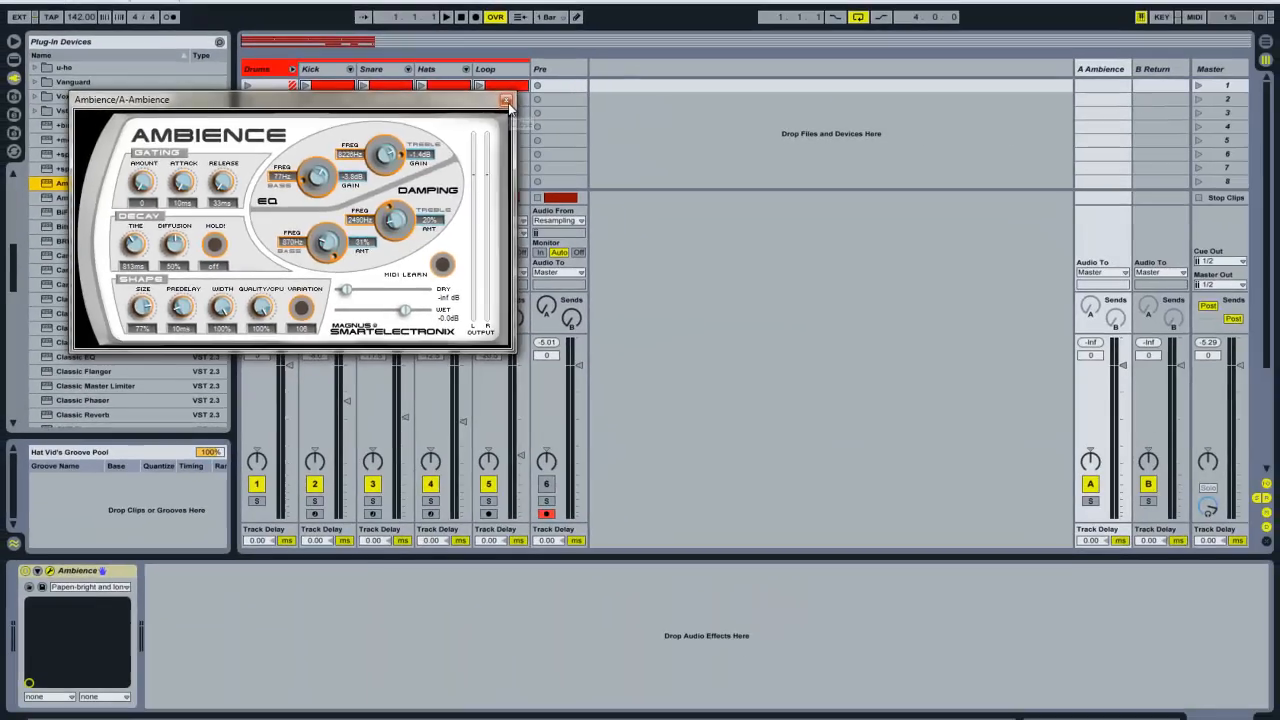
{"action": "left_click", "coordinate": [1164, 62]}
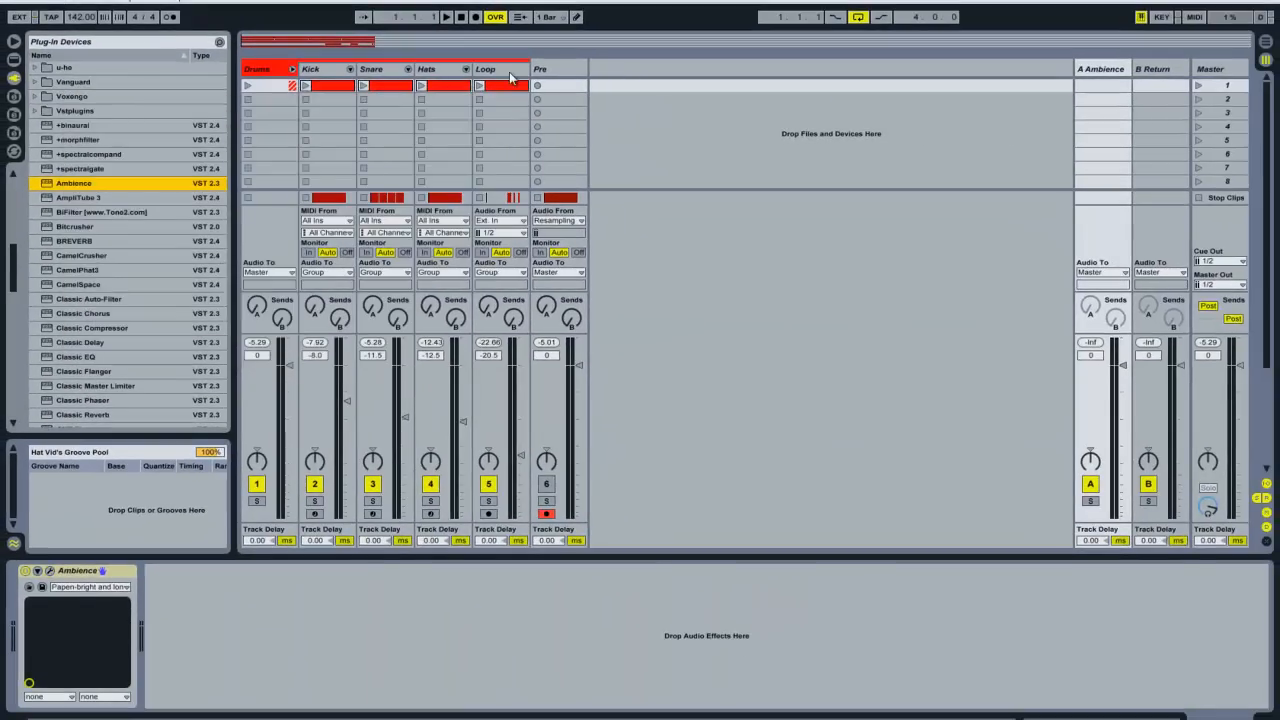
Solo the Loop track and raise its send to return A while the beat plays.
{"action": "left_click", "coordinate": [509, 72]}
{"action": "left_click", "coordinate": [489, 501]}
{"action": "key", "text": "space"}
{"action": "key", "text": "Tab"}
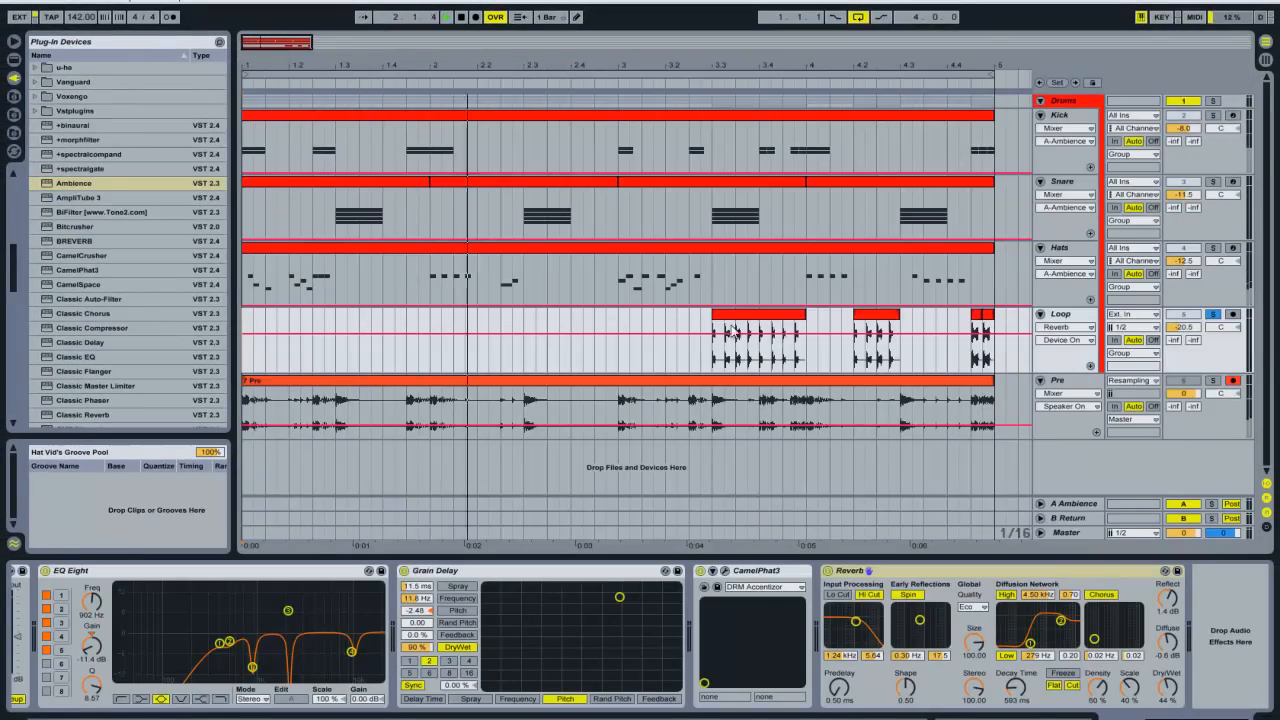
{"action": "key", "text": "Tab"}
{"action": "left_click_drag", "start_coordinate": [491, 309], "coordinate": [492, 308]}
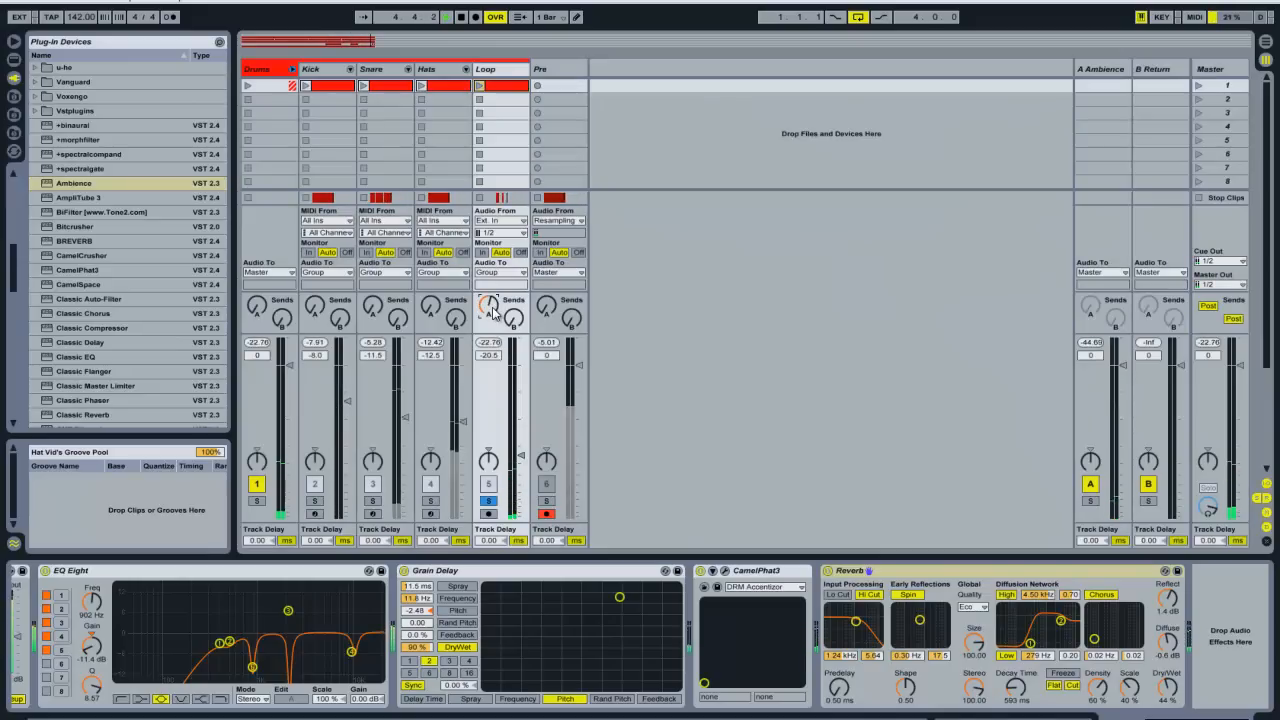
Solo the Hats track and raise its send to return A during playback.
{"action": "left_click", "coordinate": [431, 501]}
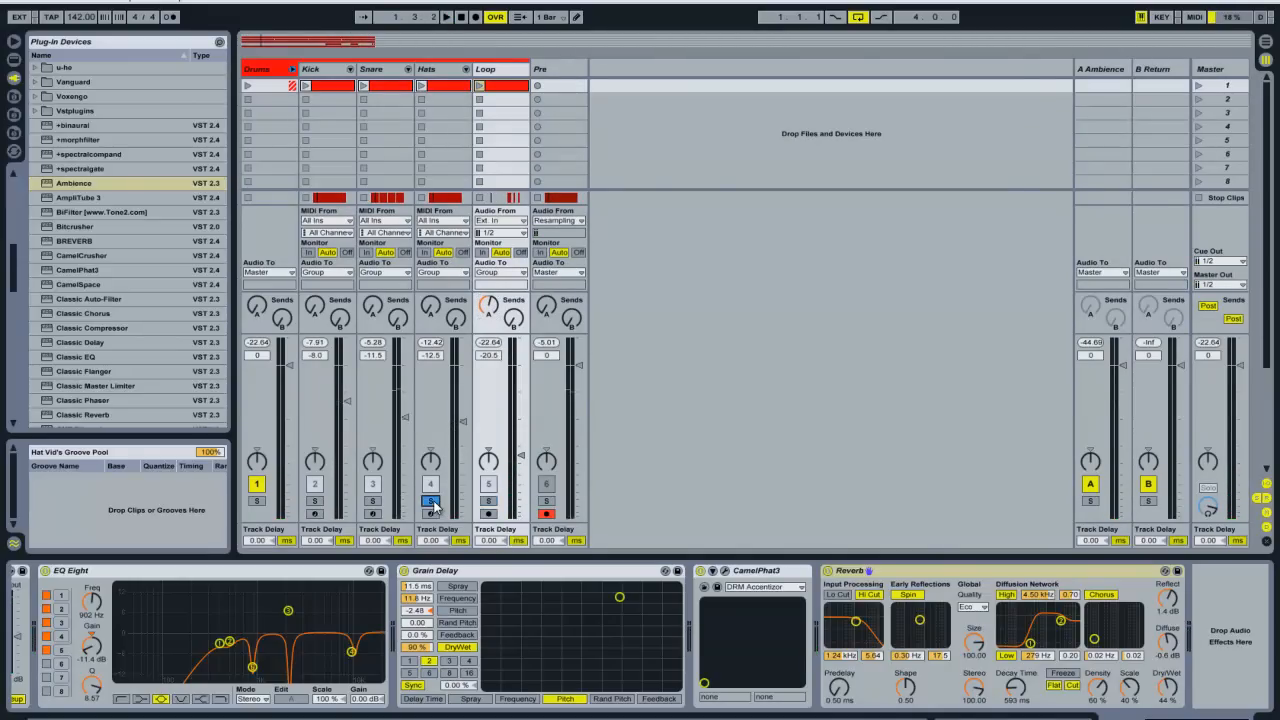
{"action": "key", "text": "Tab"}
{"action": "key", "text": "Tab"}
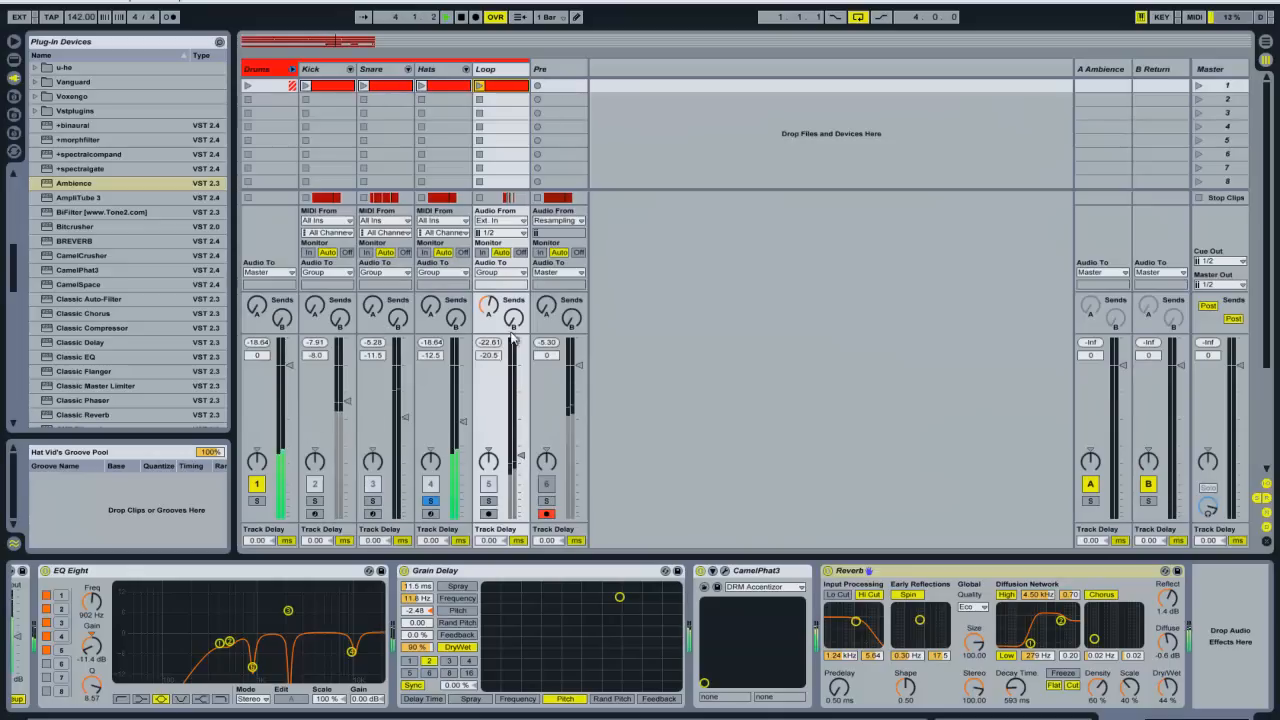
{"action": "left_click_drag", "start_coordinate": [435, 304], "coordinate": [437, 299]}
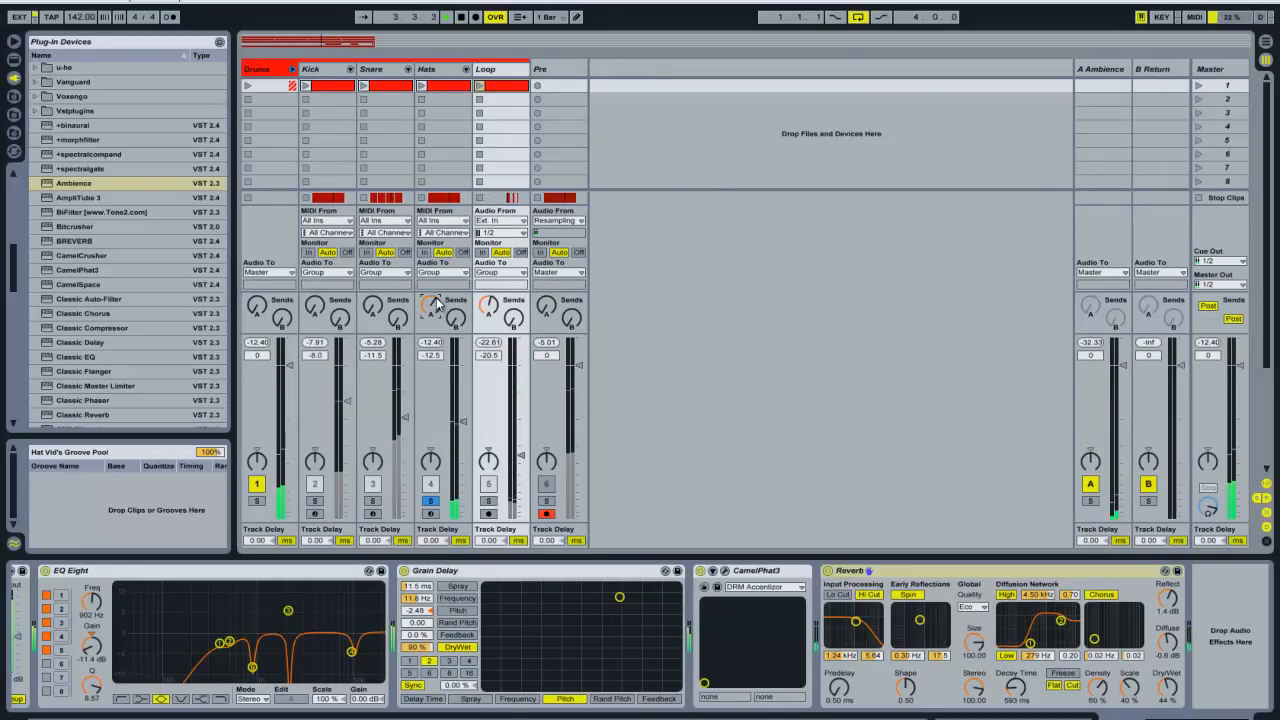
Solo the Snare track and raise its send to return A well above the Hats send.
{"action": "left_click", "coordinate": [372, 500]}
{"action": "left_click_drag", "start_coordinate": [381, 315], "coordinate": [380, 294]}
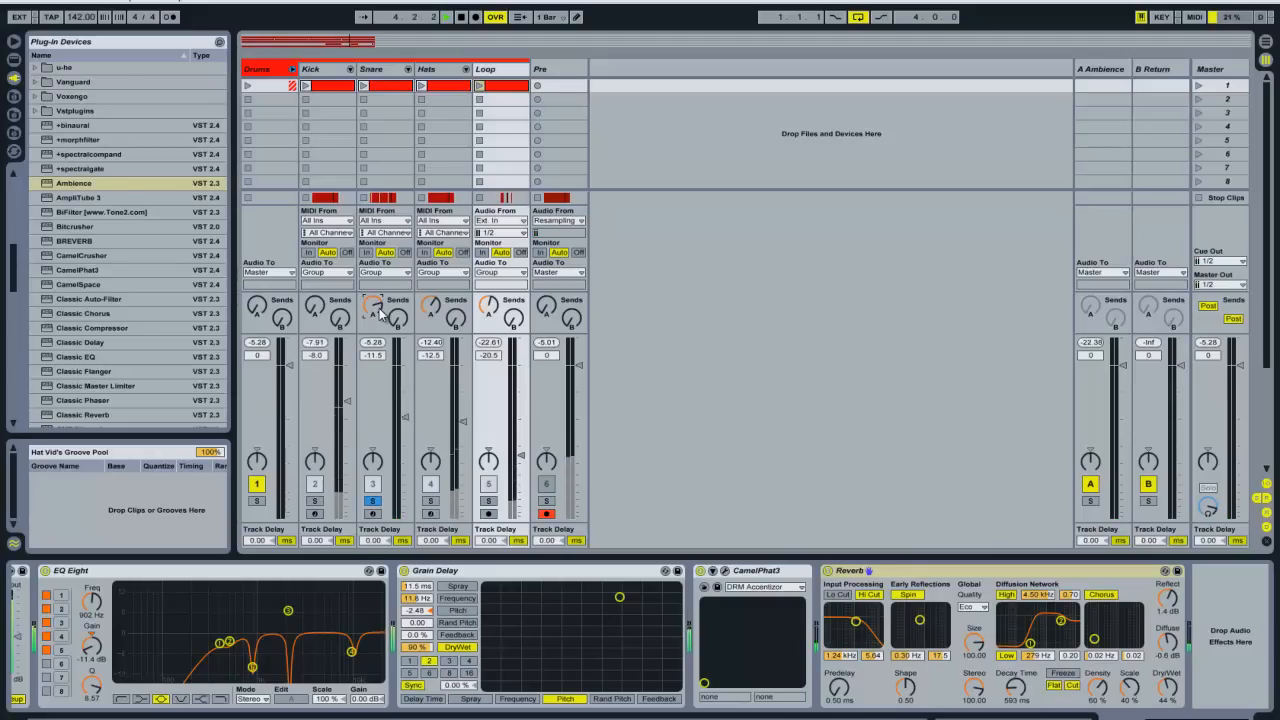
{"action": "key", "text": "Delete"}
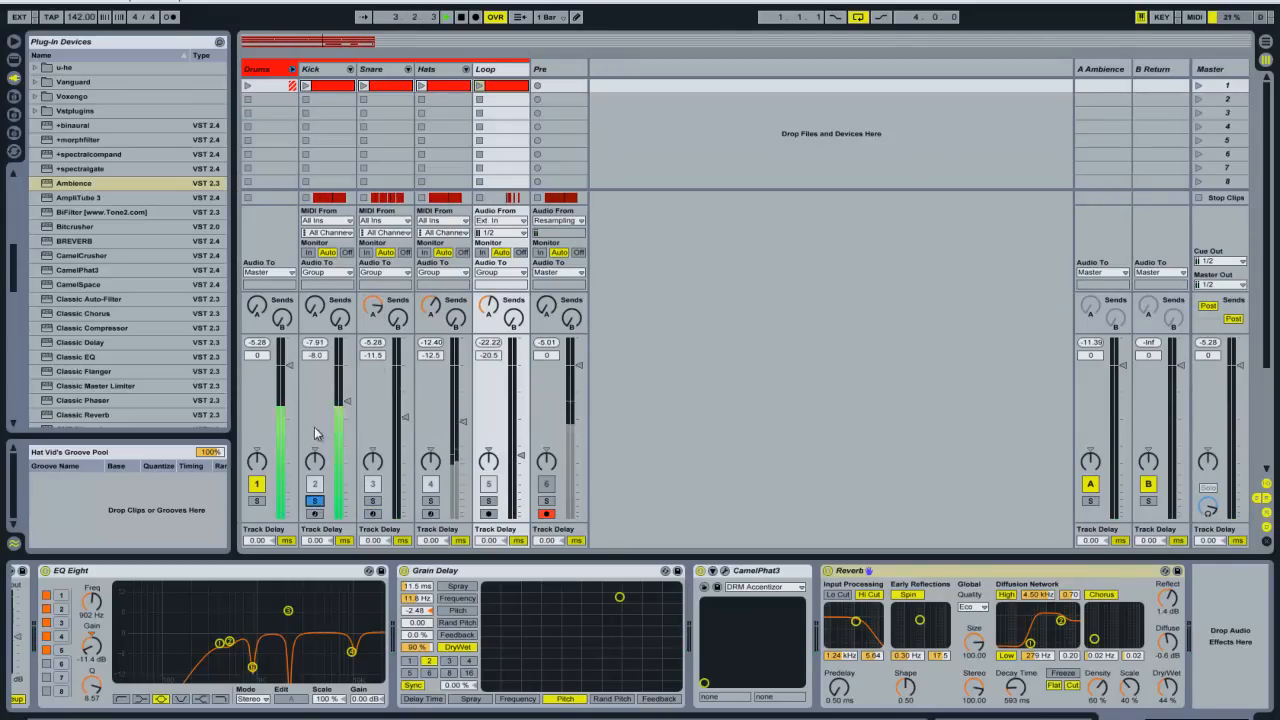
Solo the Kick track, give it a small amount of send A, and unsolo it.
{"action": "left_click", "coordinate": [315, 501]}
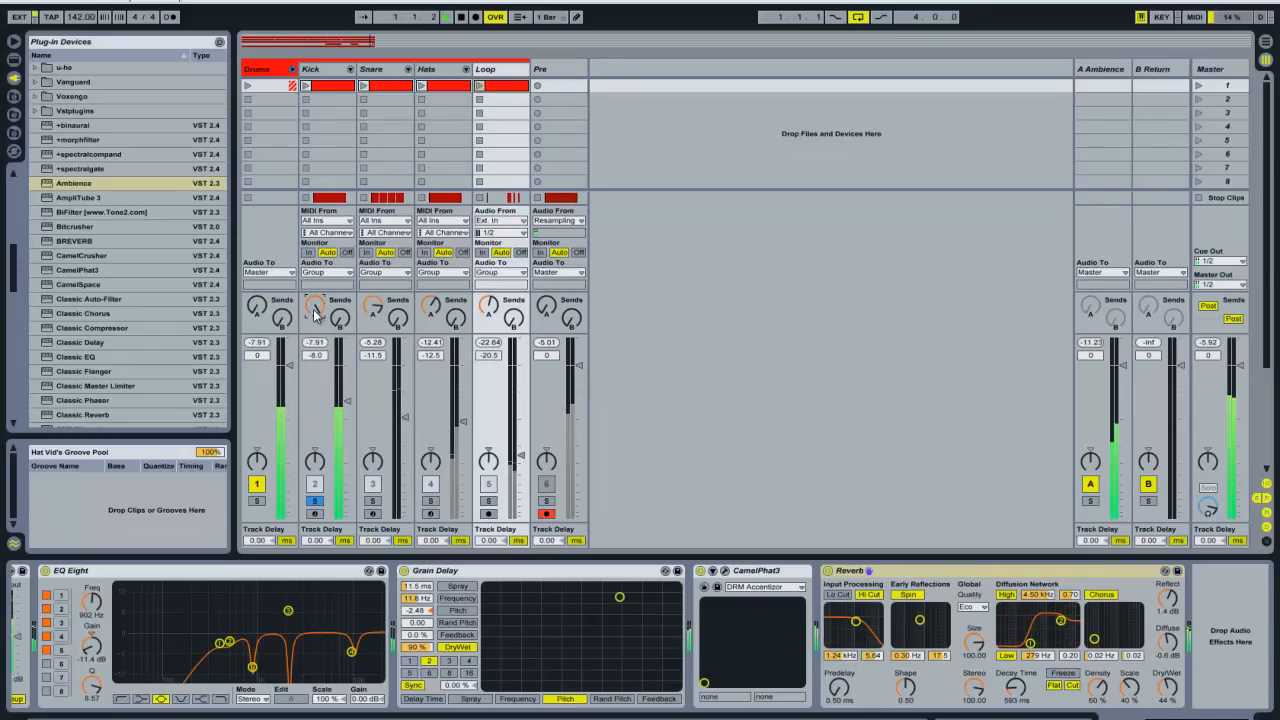
{"action": "left_click_drag", "start_coordinate": [315, 313], "coordinate": [315, 400]}
{"action": "key", "text": "space"}
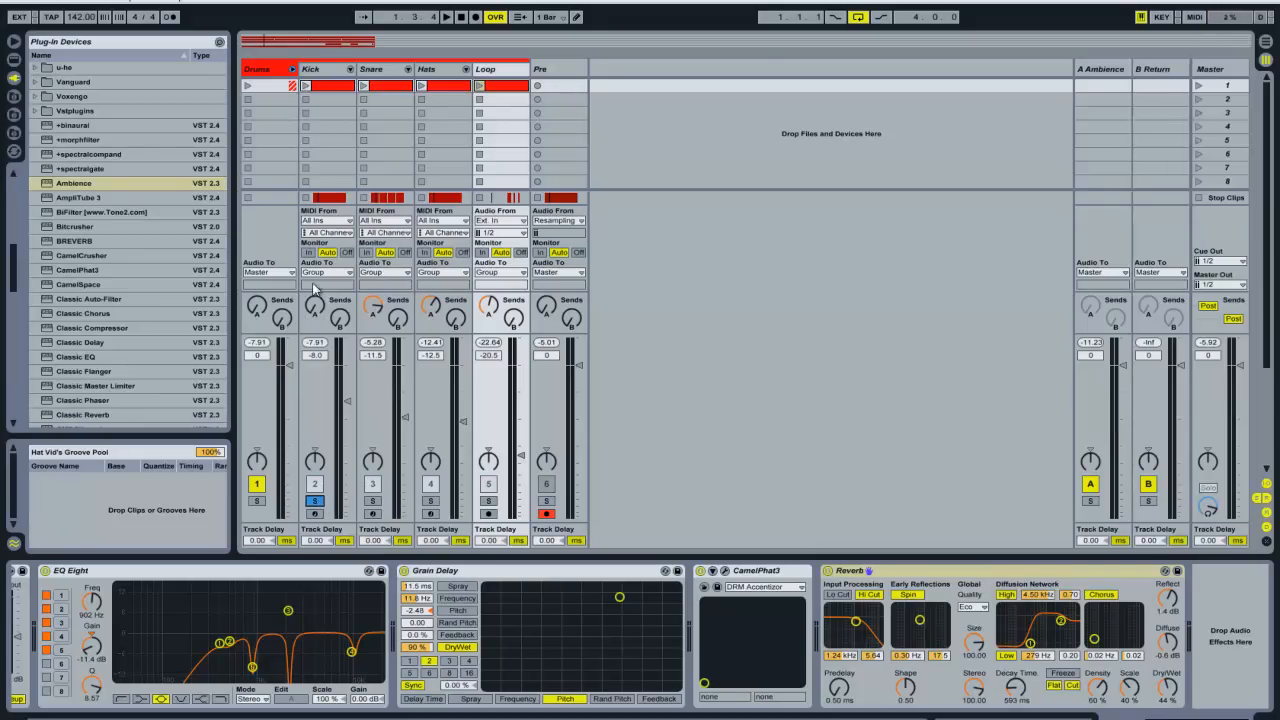
{"action": "key", "text": "space"}
{"action": "left_click", "coordinate": [314, 500]}
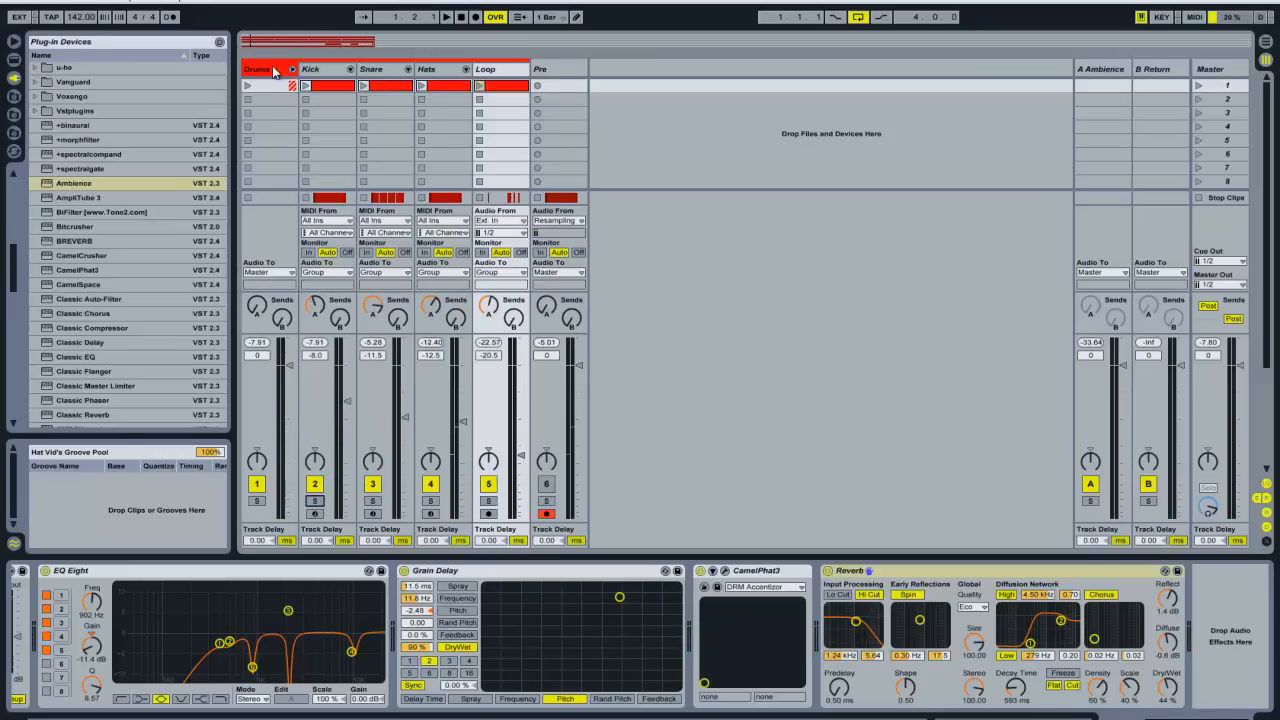
Select the Drums group and compare the full beat with the Ambience return muted and active.
{"action": "left_click", "coordinate": [576, 364]}
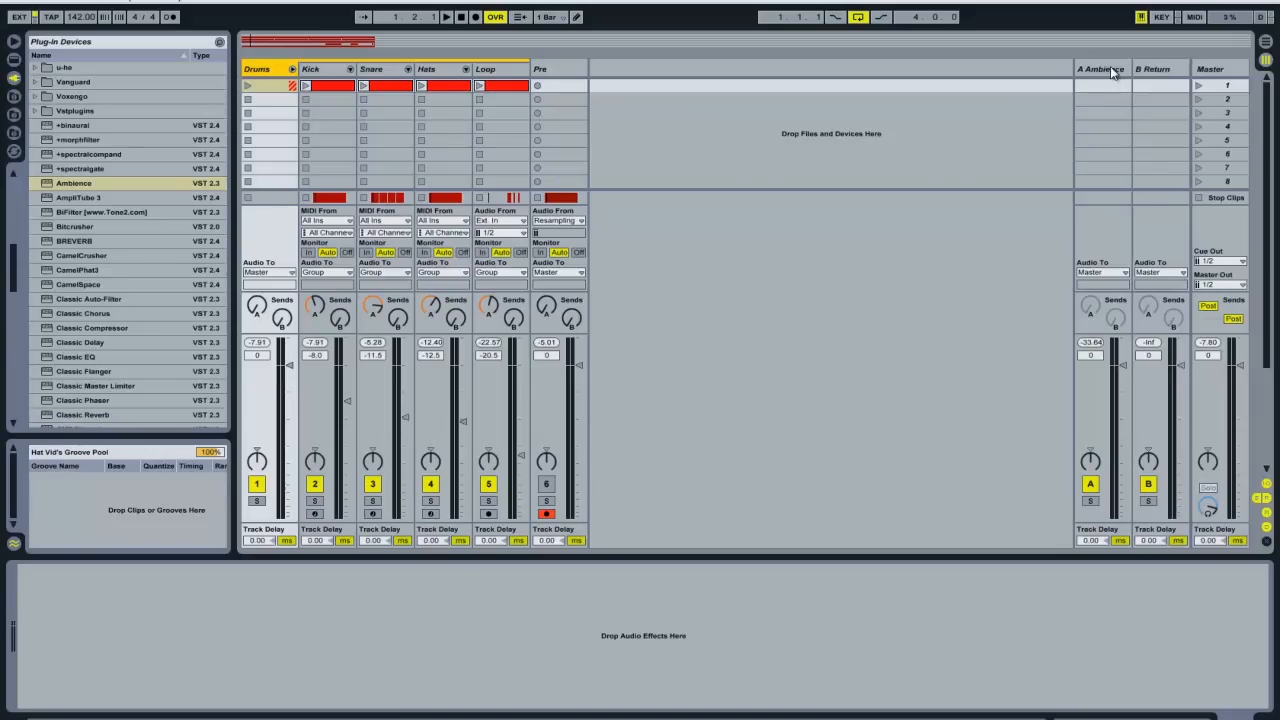
{"action": "left_click", "coordinate": [1090, 485]}
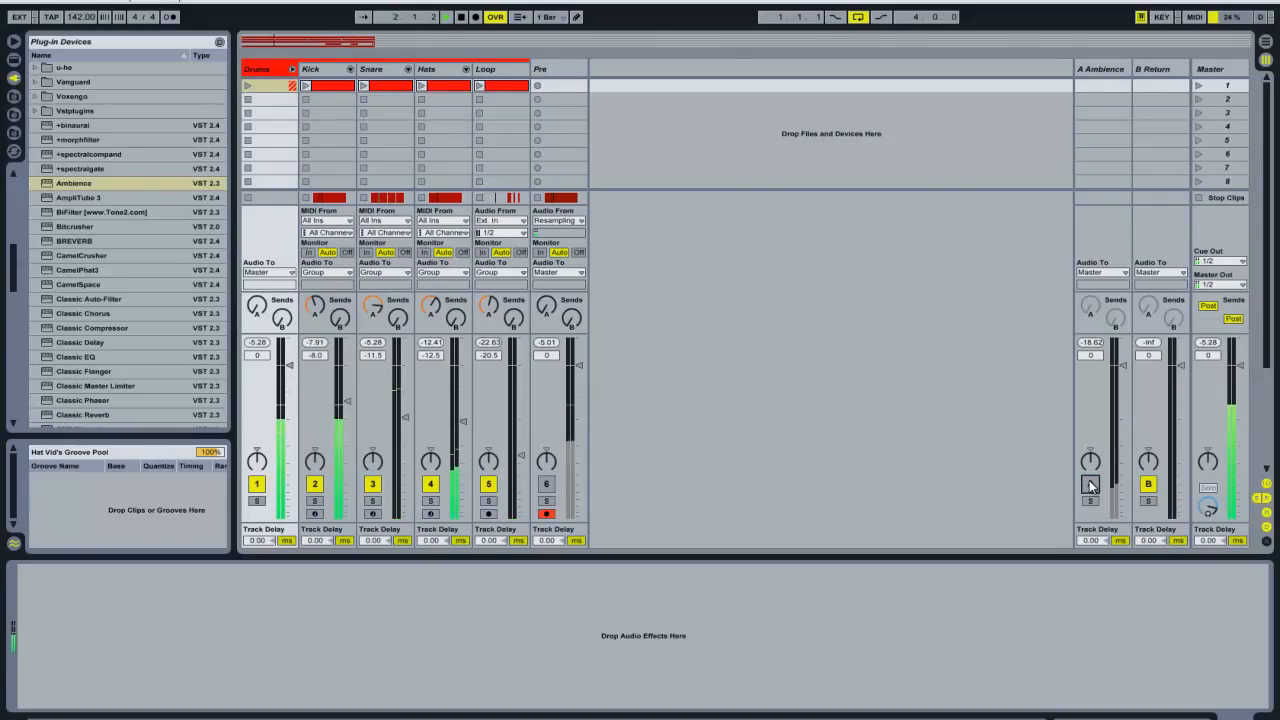
{"action": "left_click", "coordinate": [1090, 485]}
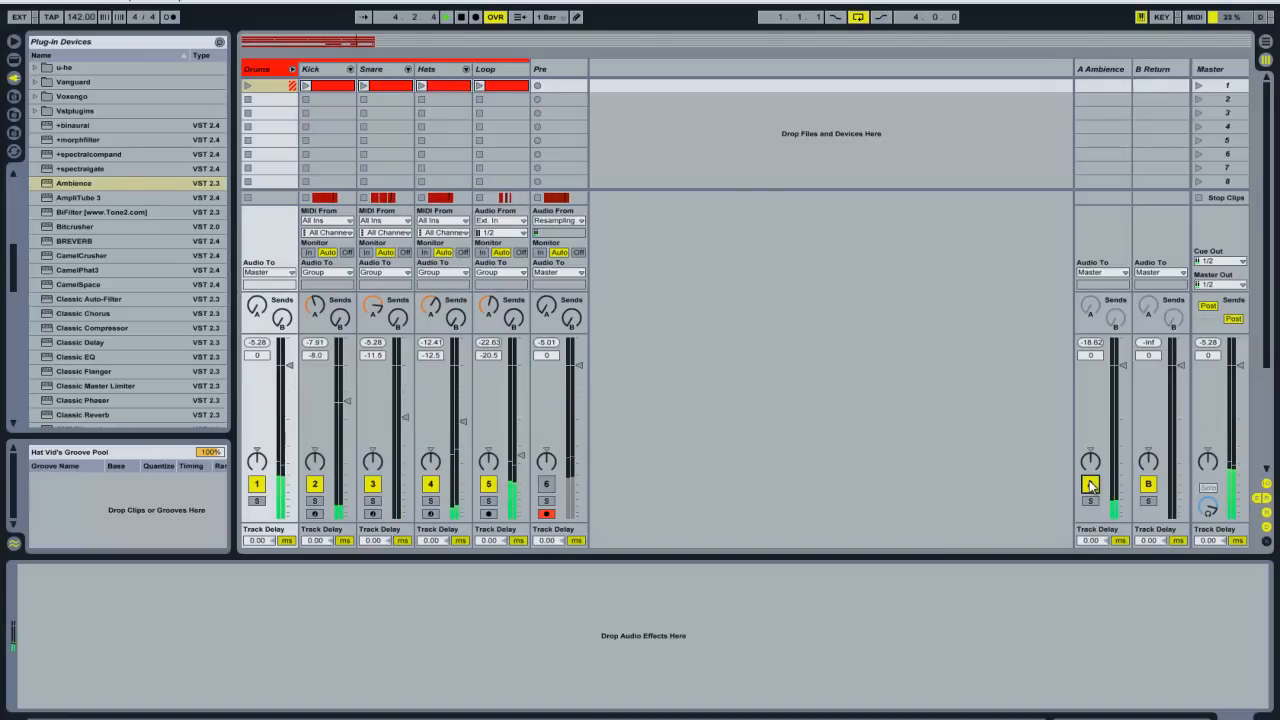
{"action": "left_click", "coordinate": [1090, 485]}
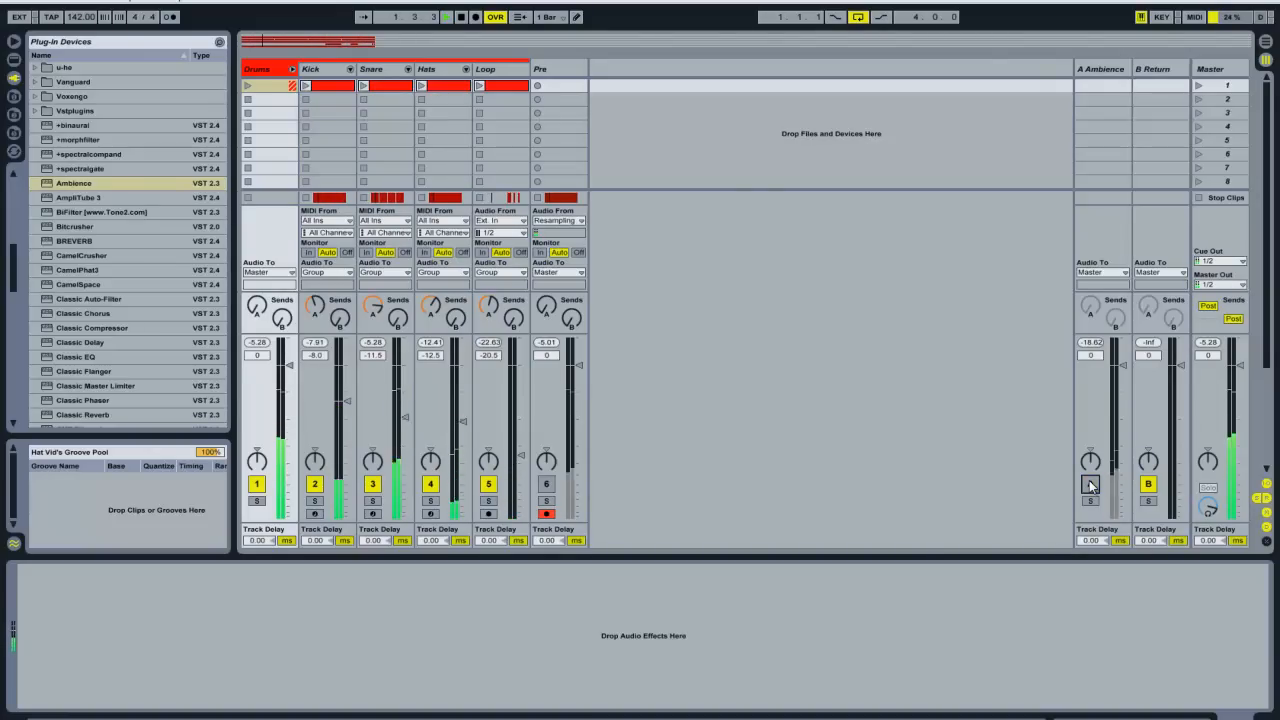
{"action": "left_click", "coordinate": [1090, 485]}
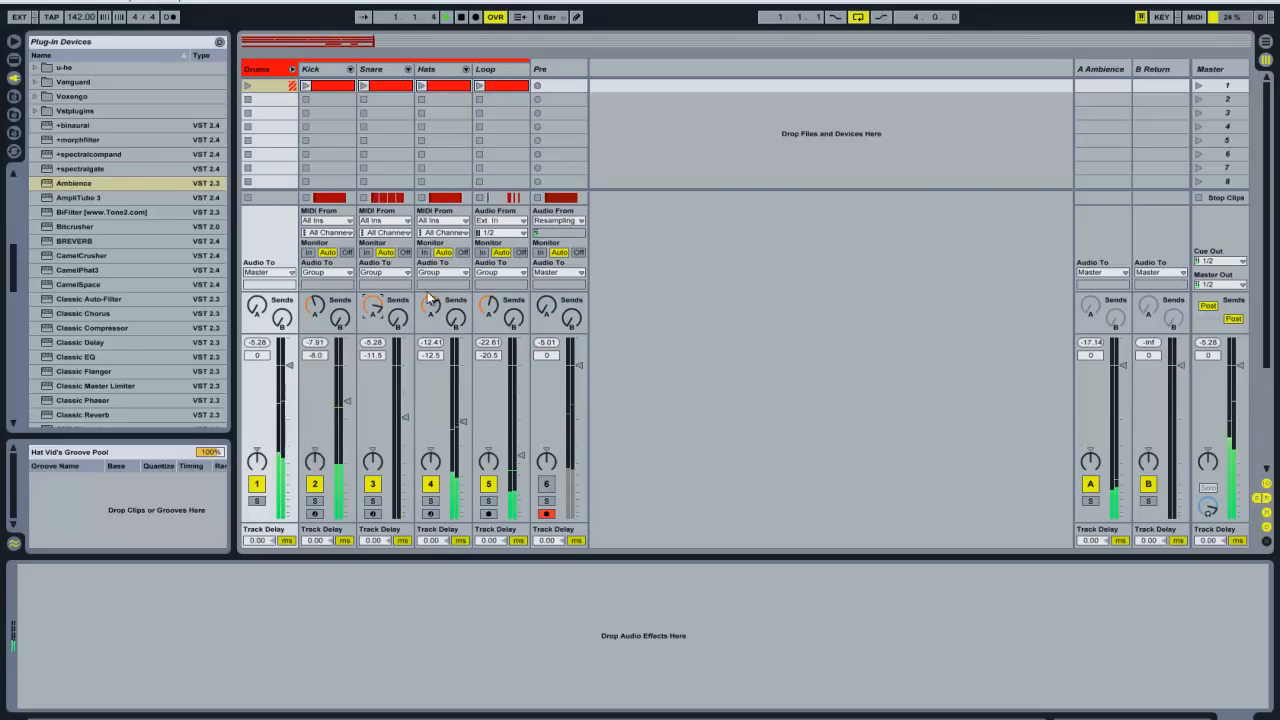
Fine-tune the decay time of the Ambience reverb on return A to 804 ms.
{"action": "left_click", "coordinate": [1105, 84]}
{"action": "left_click", "coordinate": [49, 570]}
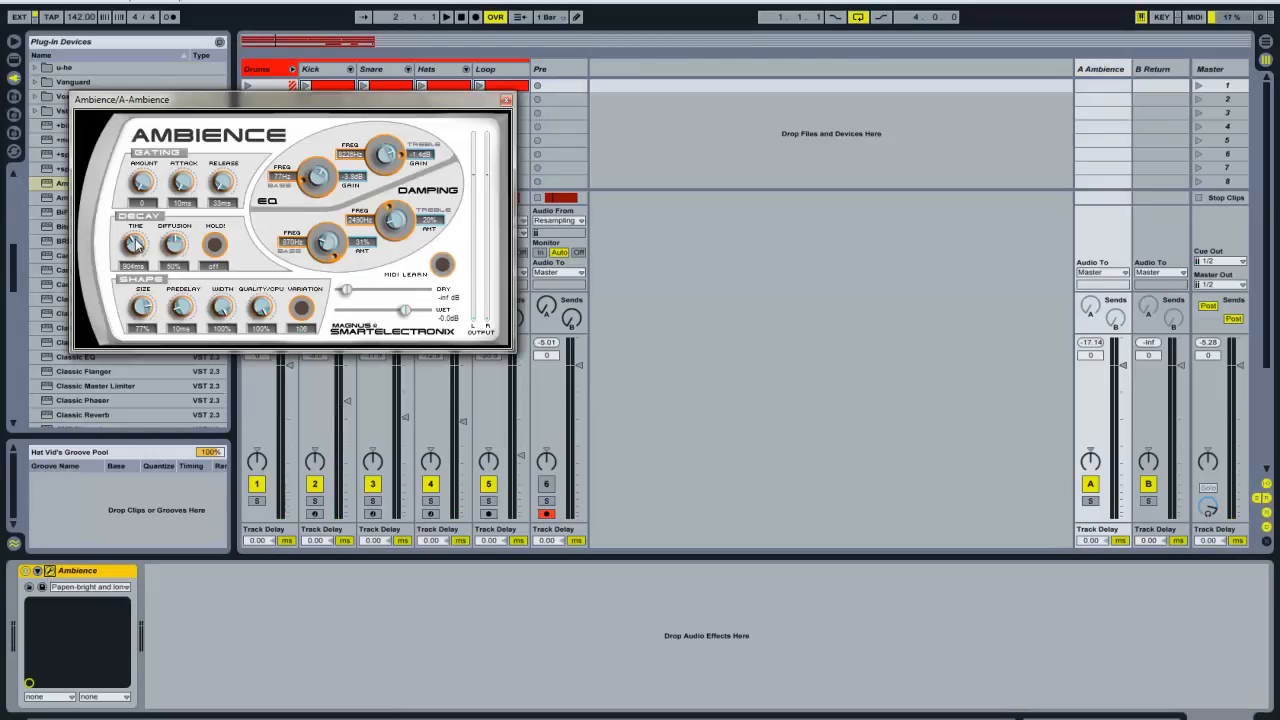
{"action": "left_click", "coordinate": [506, 98]}
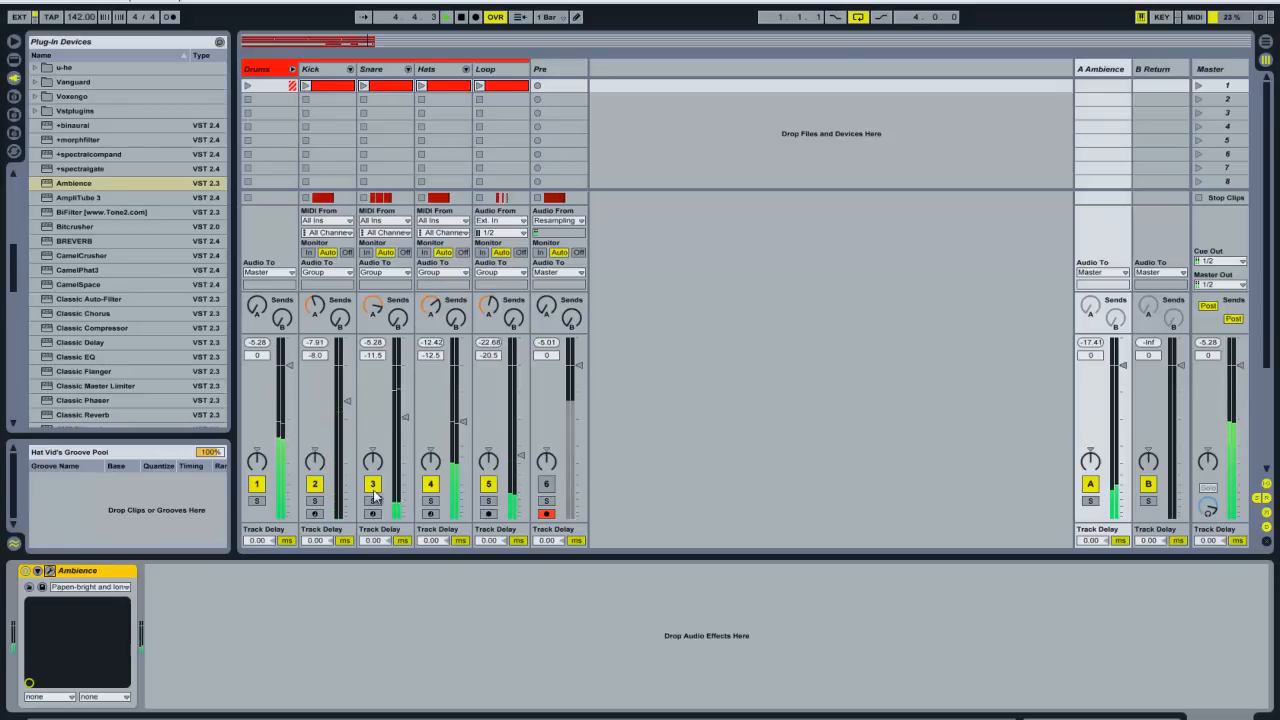
Raise the Hats track's send to return A, checking it soloed and back in the full beat.
{"action": "left_click", "coordinate": [433, 314]}
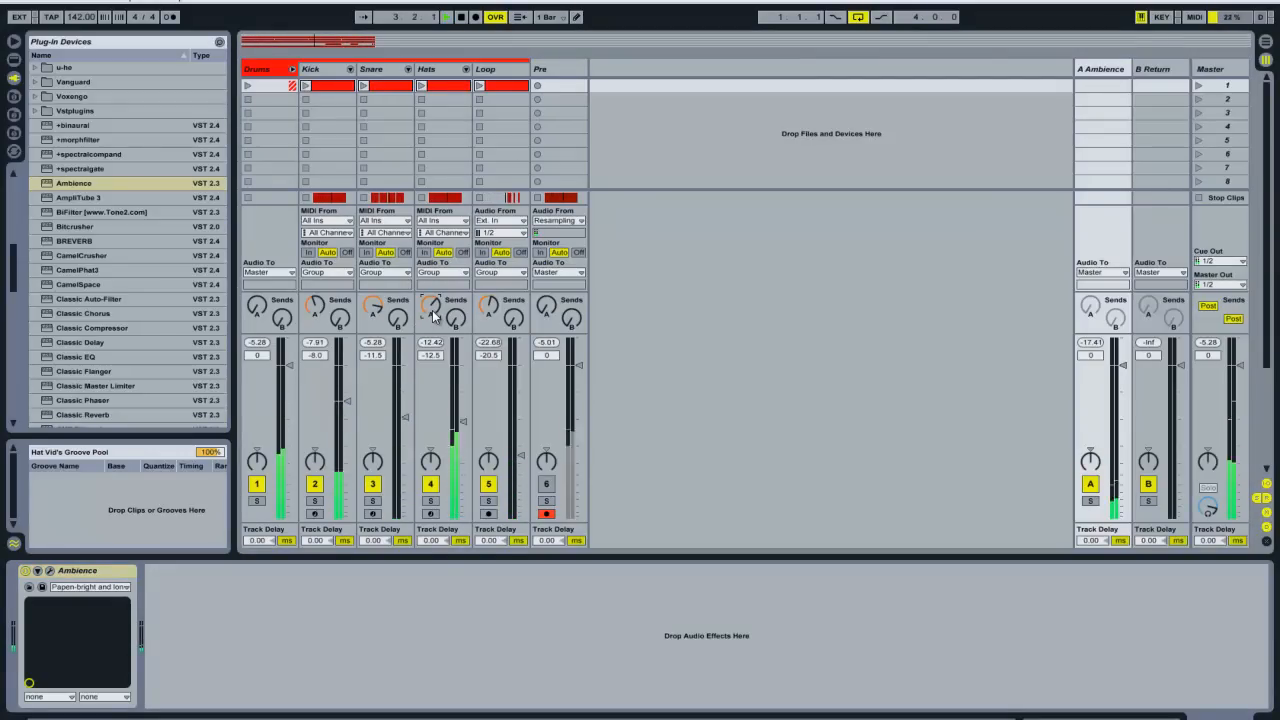
{"action": "left_click", "coordinate": [431, 501]}
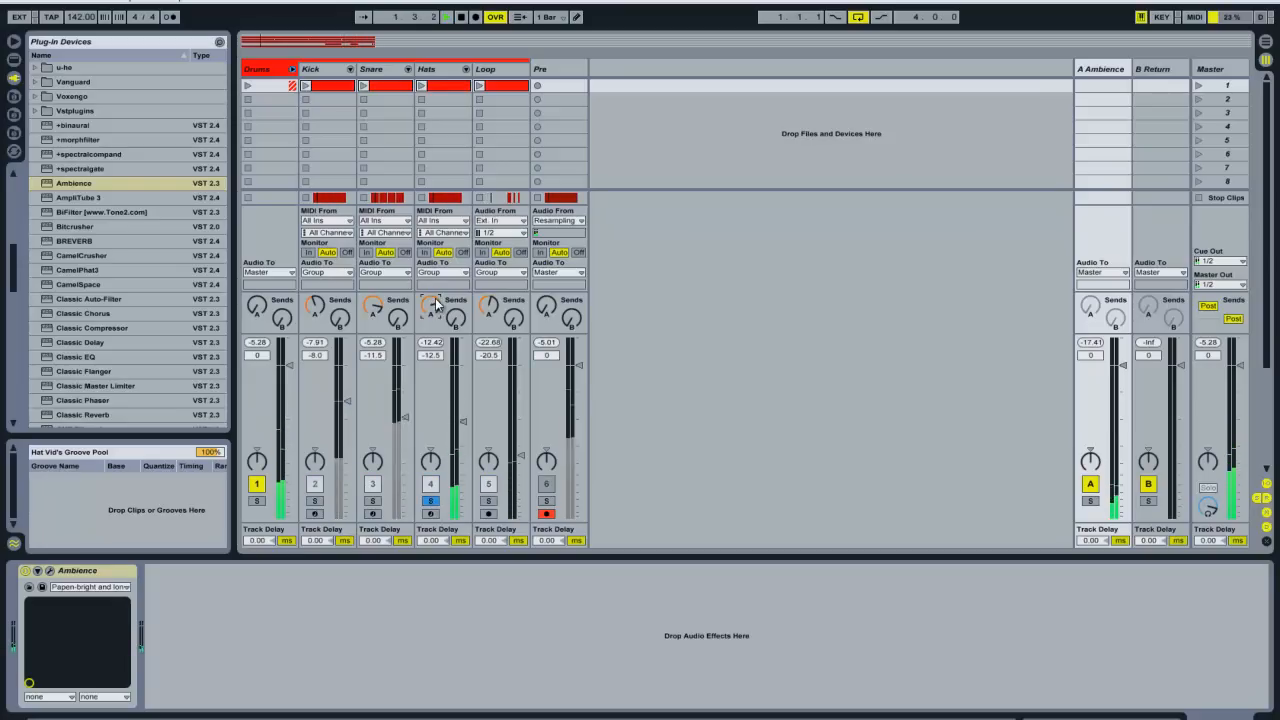
{"action": "left_click", "coordinate": [431, 501]}
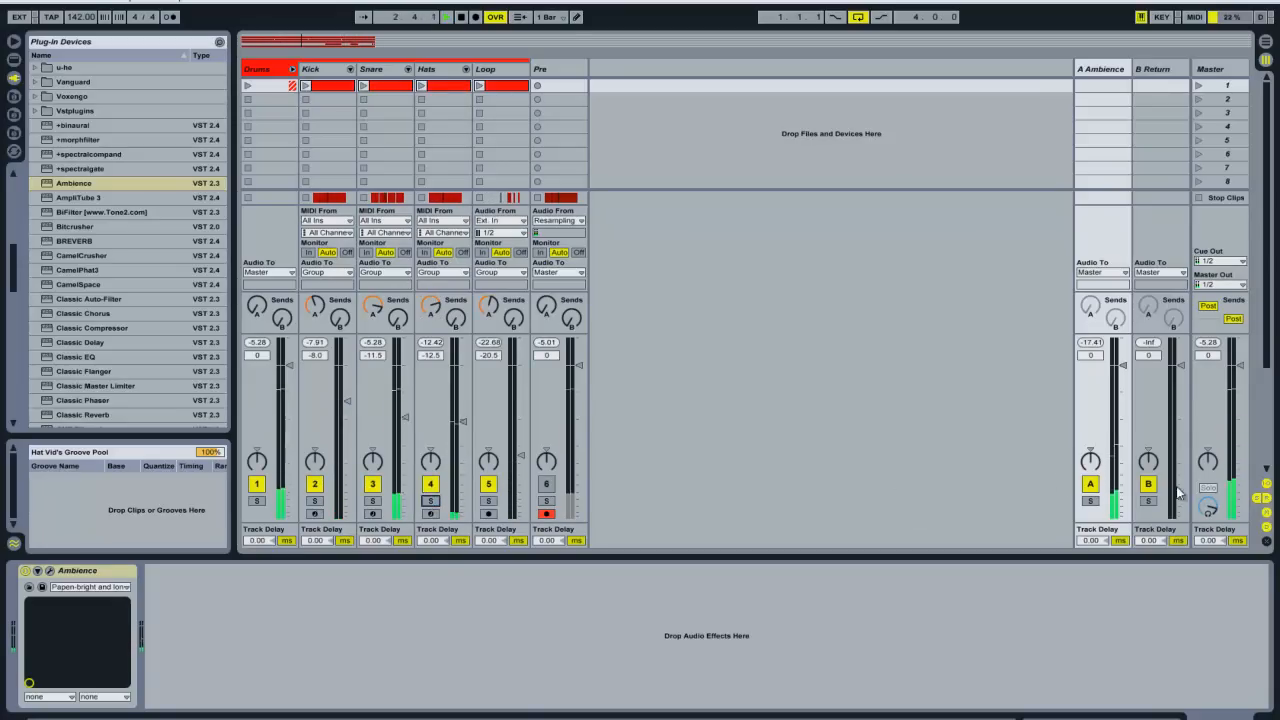
Trim the Kick, Snare and Hats sends to return A and compare the beat with the return muted and active.
{"action": "left_click", "coordinate": [1090, 484]}
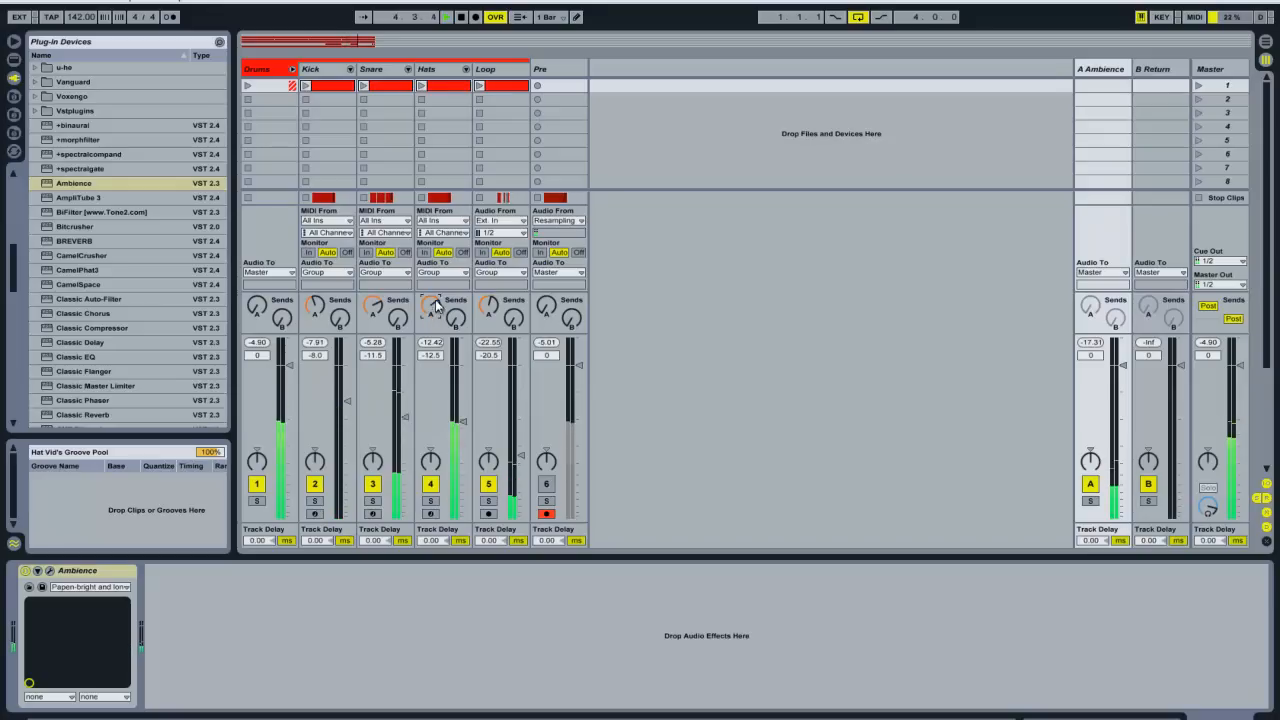
{"action": "left_click", "coordinate": [312, 308]}
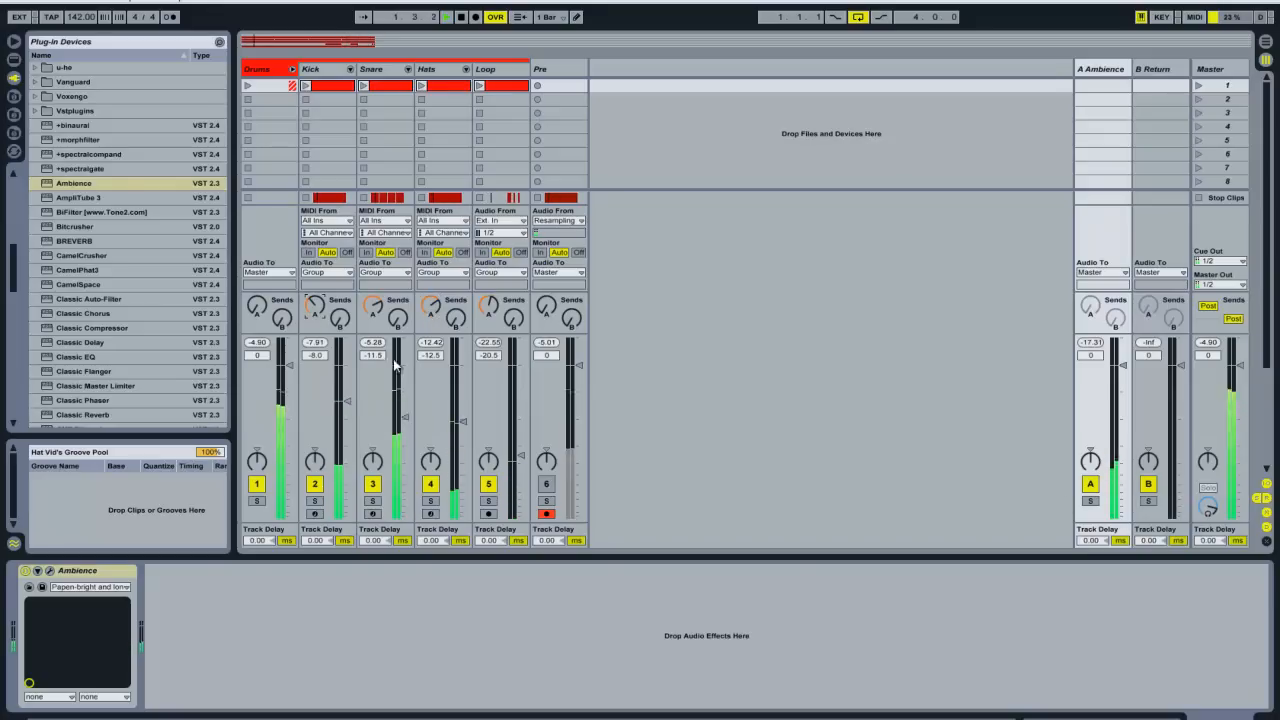
{"action": "left_click", "coordinate": [1091, 485]}
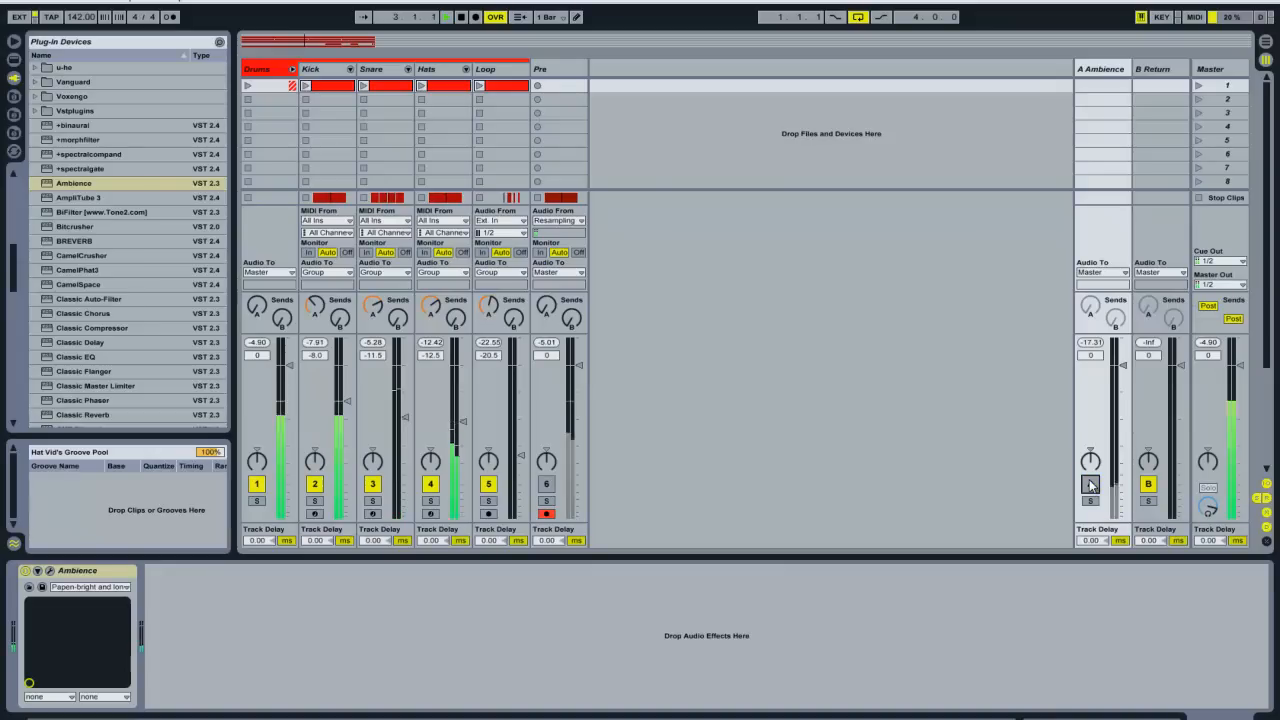
{"action": "left_click", "coordinate": [1091, 485]}
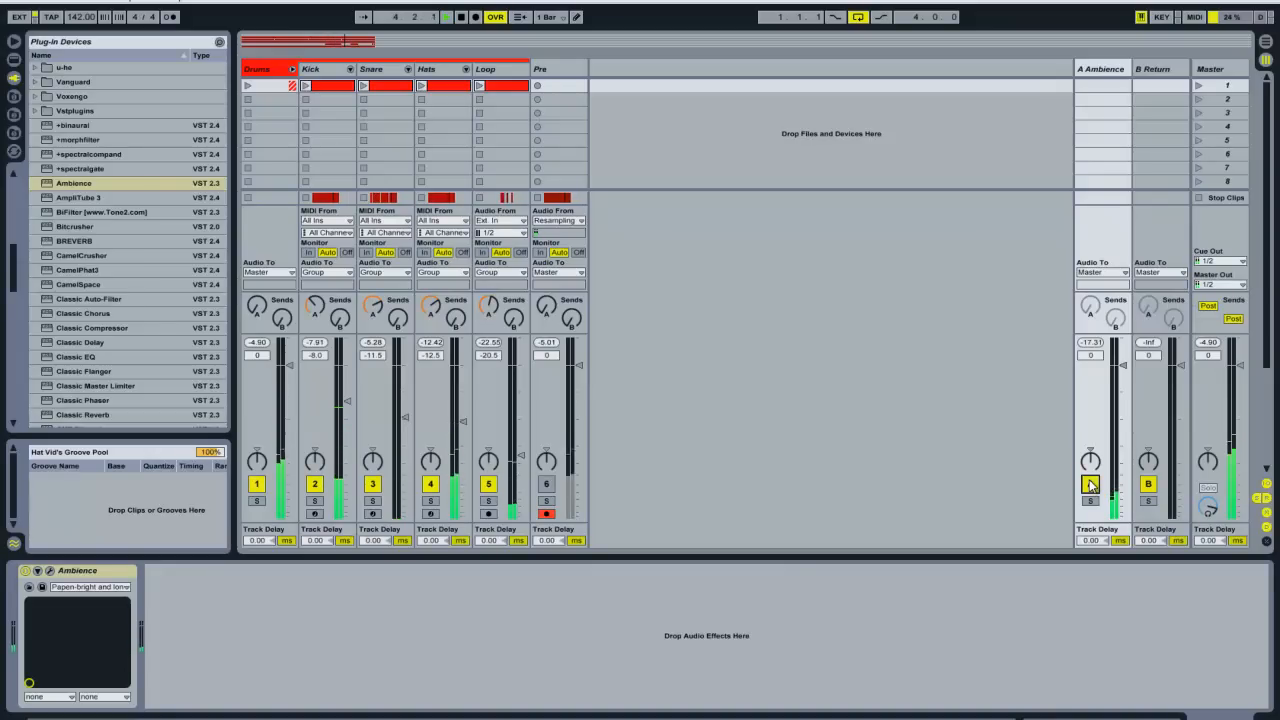
Select the Drums group track and browse Live's built-in audio effects up to the Compressor.
{"action": "left_click", "coordinate": [284, 70]}
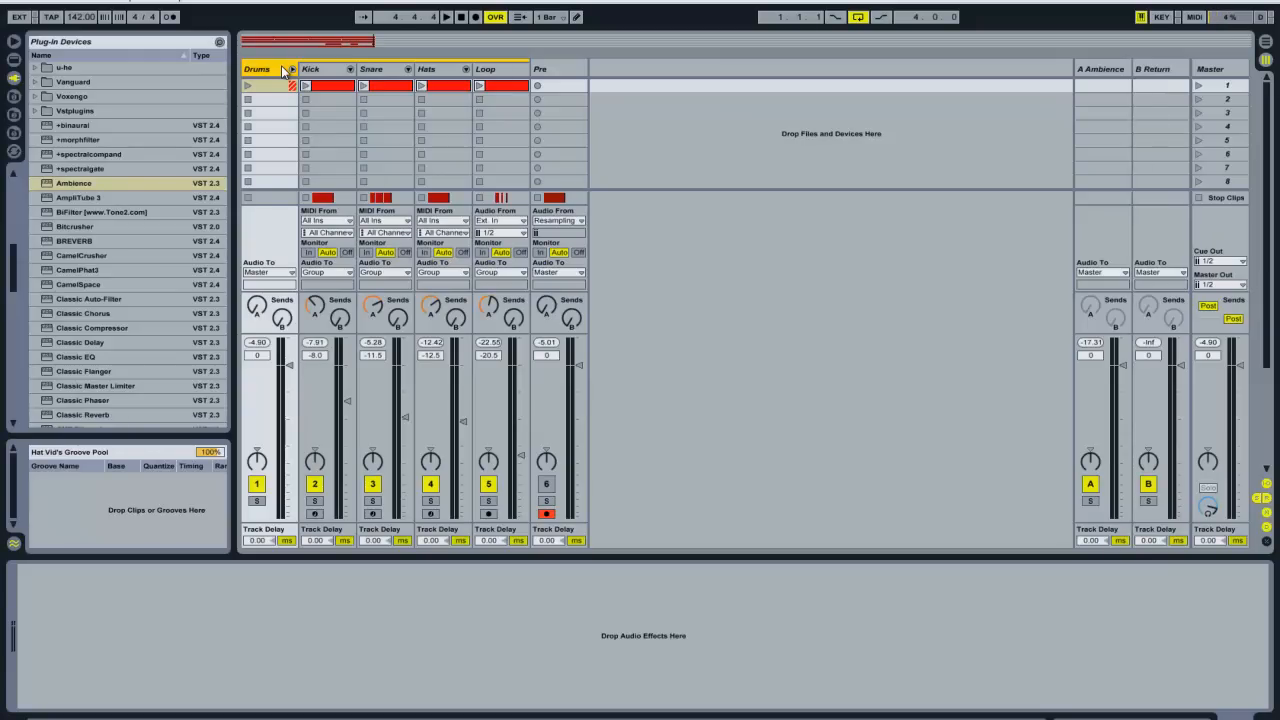
{"action": "left_click", "coordinate": [14, 61]}
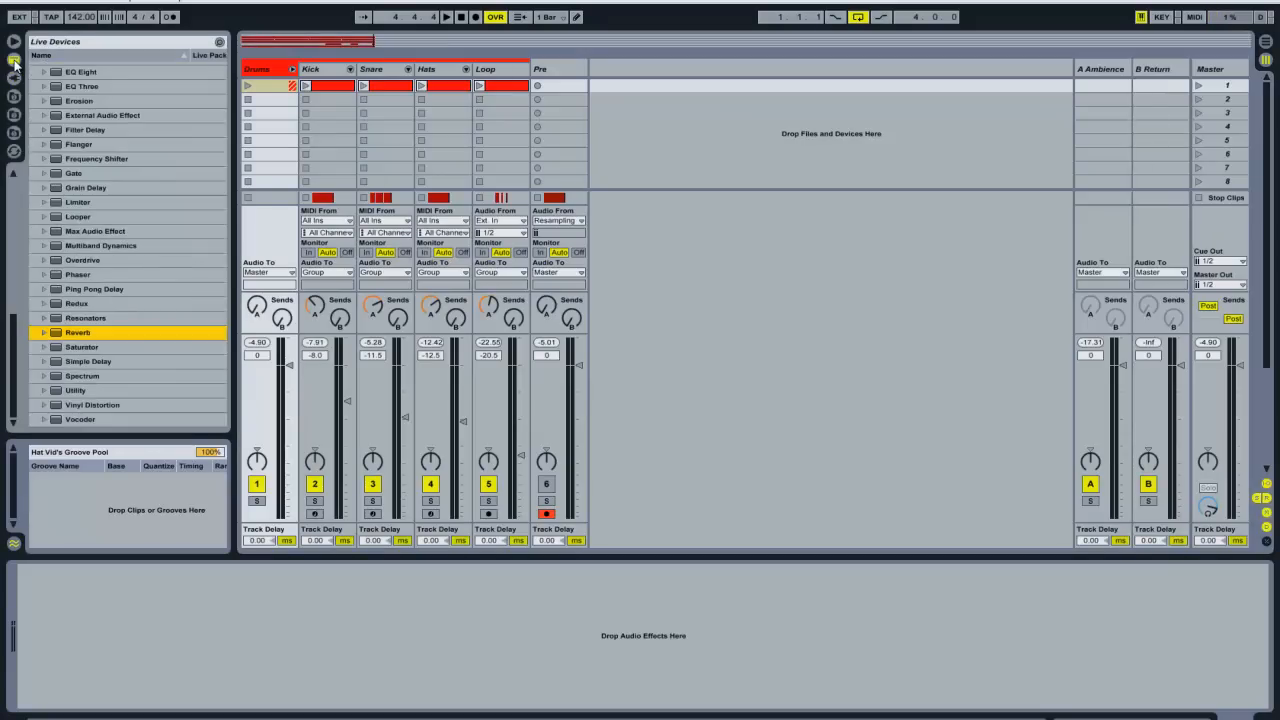
{"action": "scroll", "coordinate": [115, 200], "scroll_direction": "up", "scroll_amount": 3}
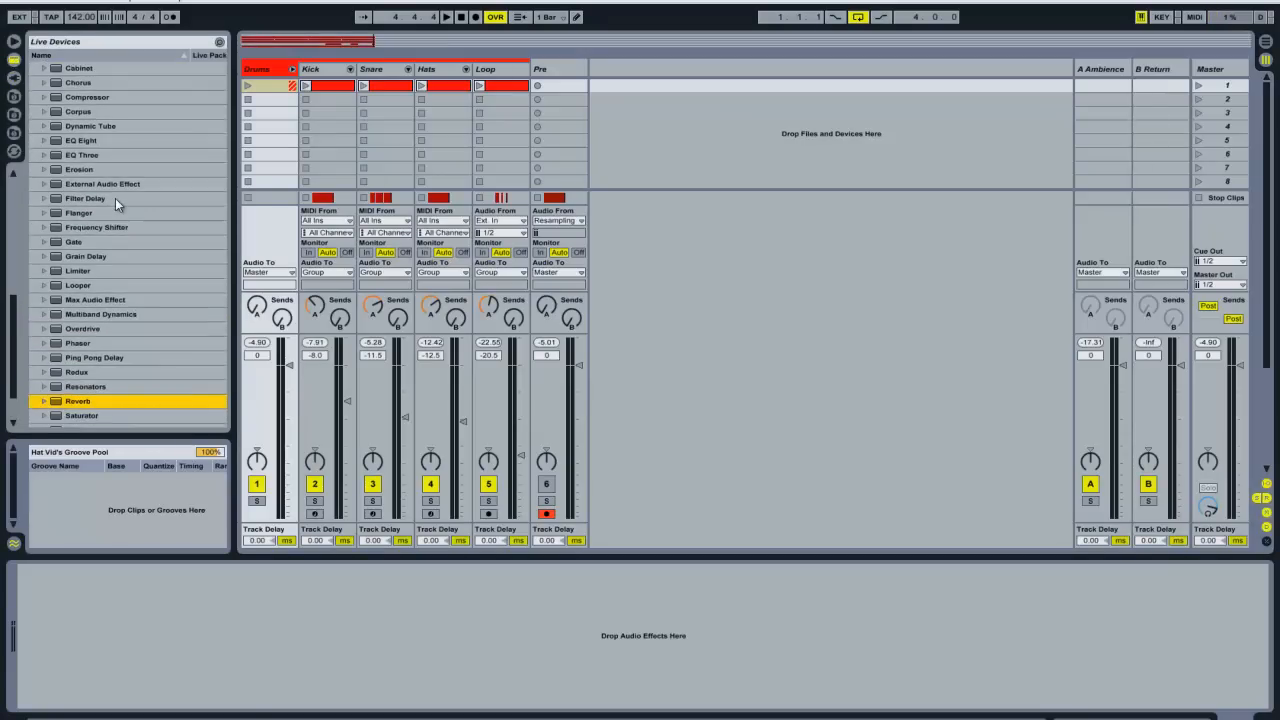
Try to add a Compressor to the Drums group track.
{"action": "left_click", "coordinate": [81, 99]}
{"action": "left_click_drag", "start_coordinate": [81, 101], "coordinate": [272, 76]}
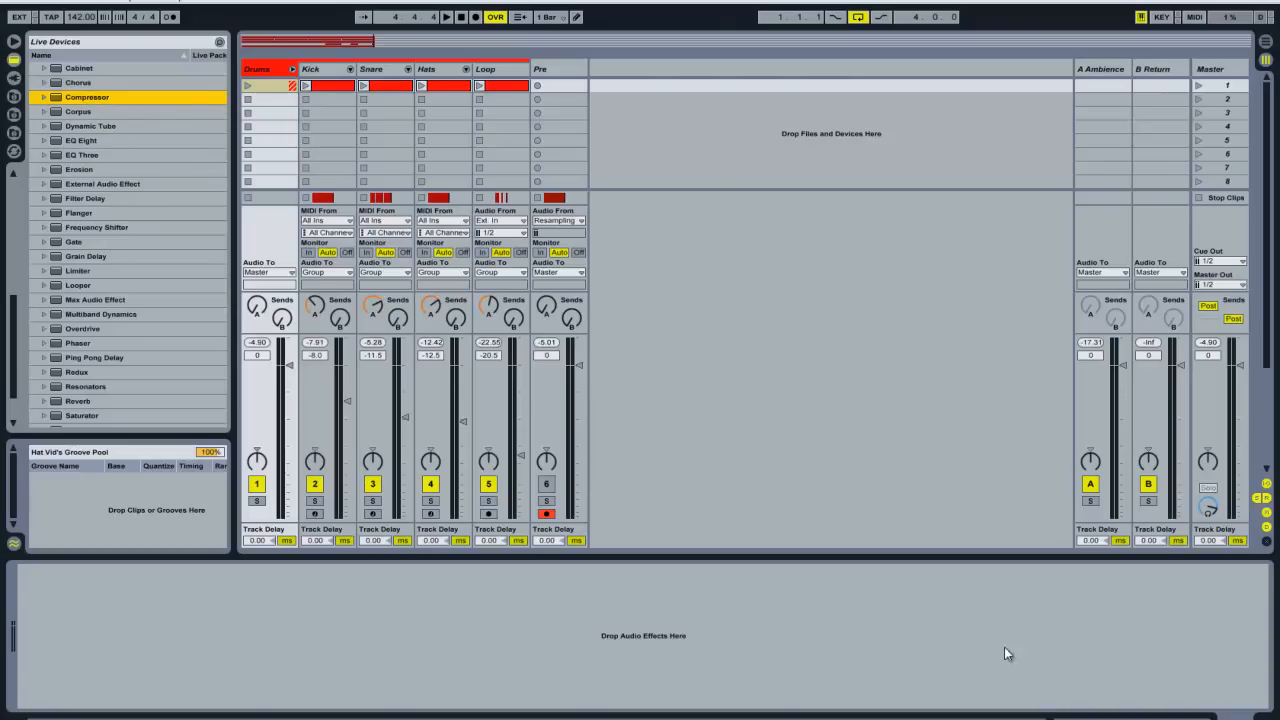
{"action": "left_click", "coordinate": [507, 94]}
{"action": "double_click", "coordinate": [507, 88]}
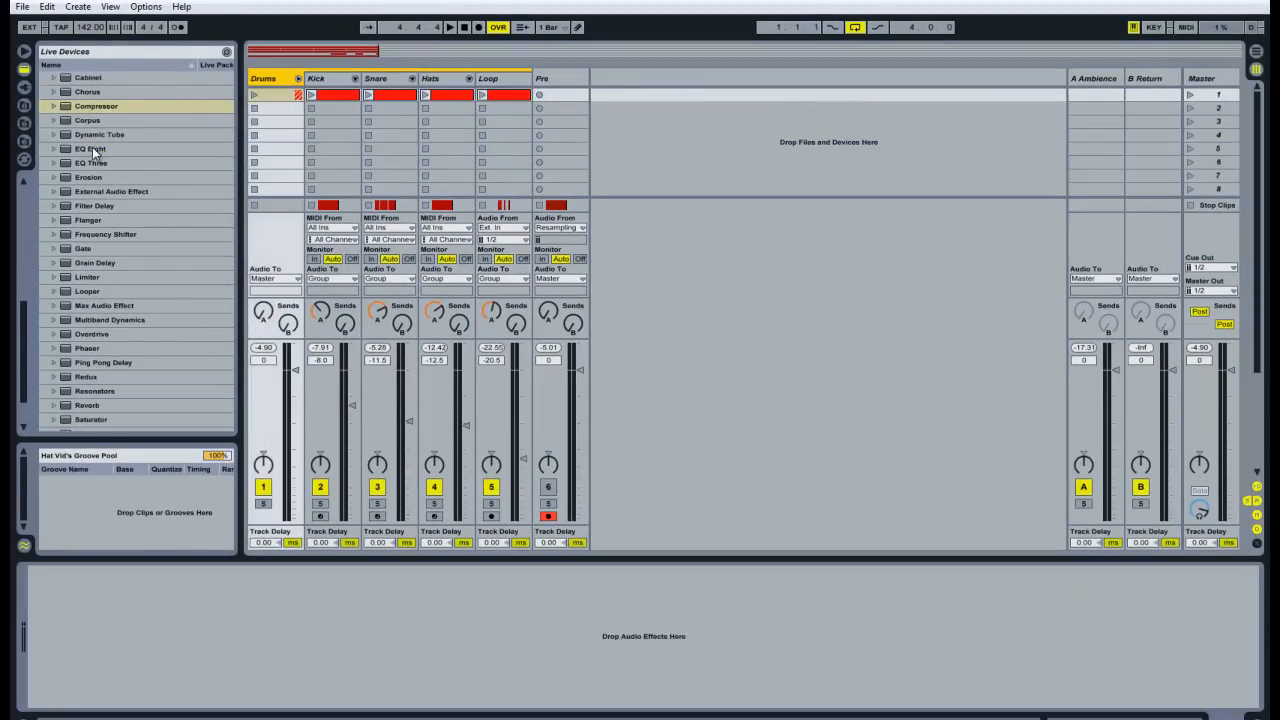
Add an EQ Eight to the Drums group's device chain.
{"action": "left_click_drag", "start_coordinate": [92, 148], "coordinate": [220, 580]}
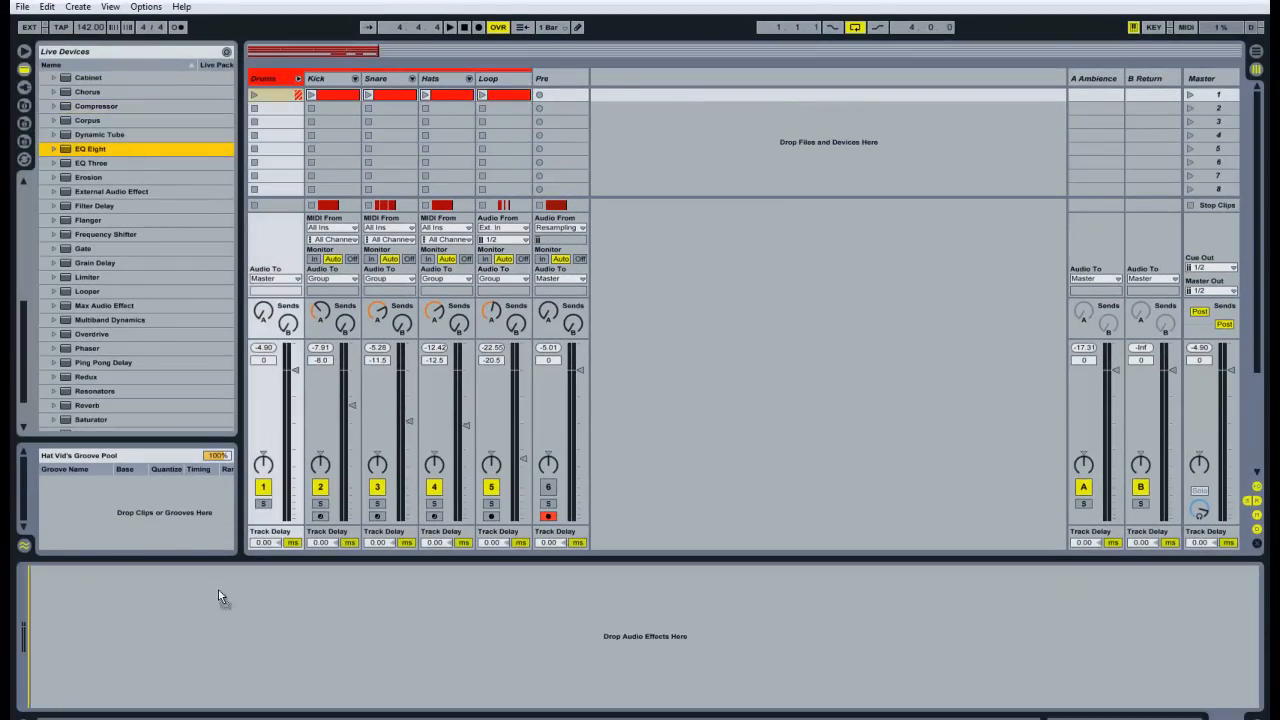
{"action": "left_click_drag", "start_coordinate": [182, 640], "coordinate": [190, 682]}
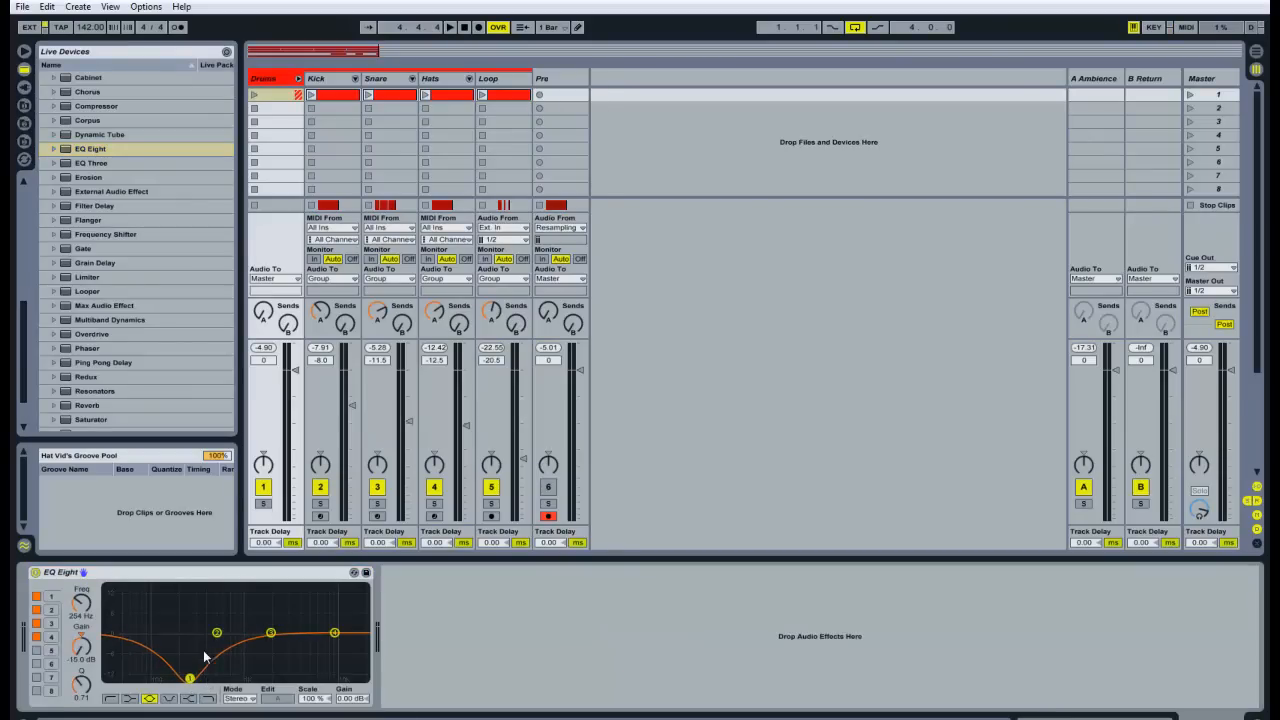
{"action": "left_click", "coordinate": [142, 574]}
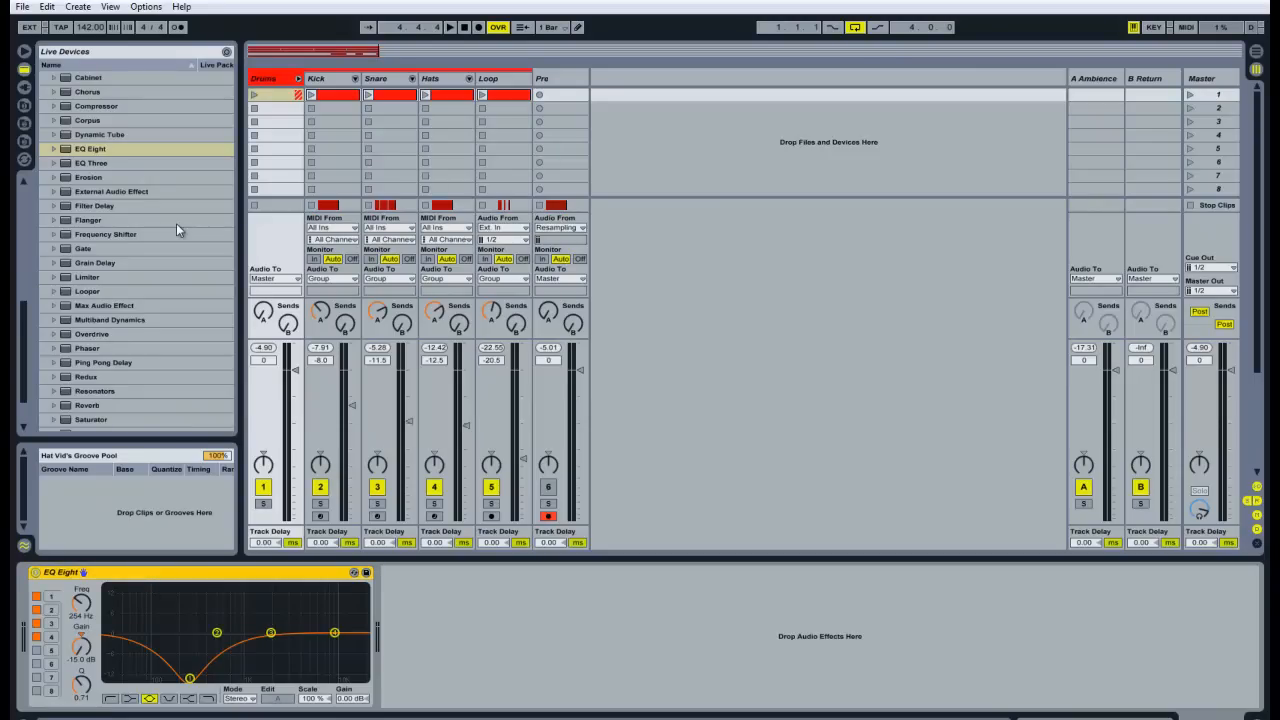
{"action": "key", "text": "Delete"}
Add a fresh EQ Eight to the Drums group's device chain and start playback.
{"action": "left_click_drag", "start_coordinate": [99, 150], "coordinate": [209, 612]}
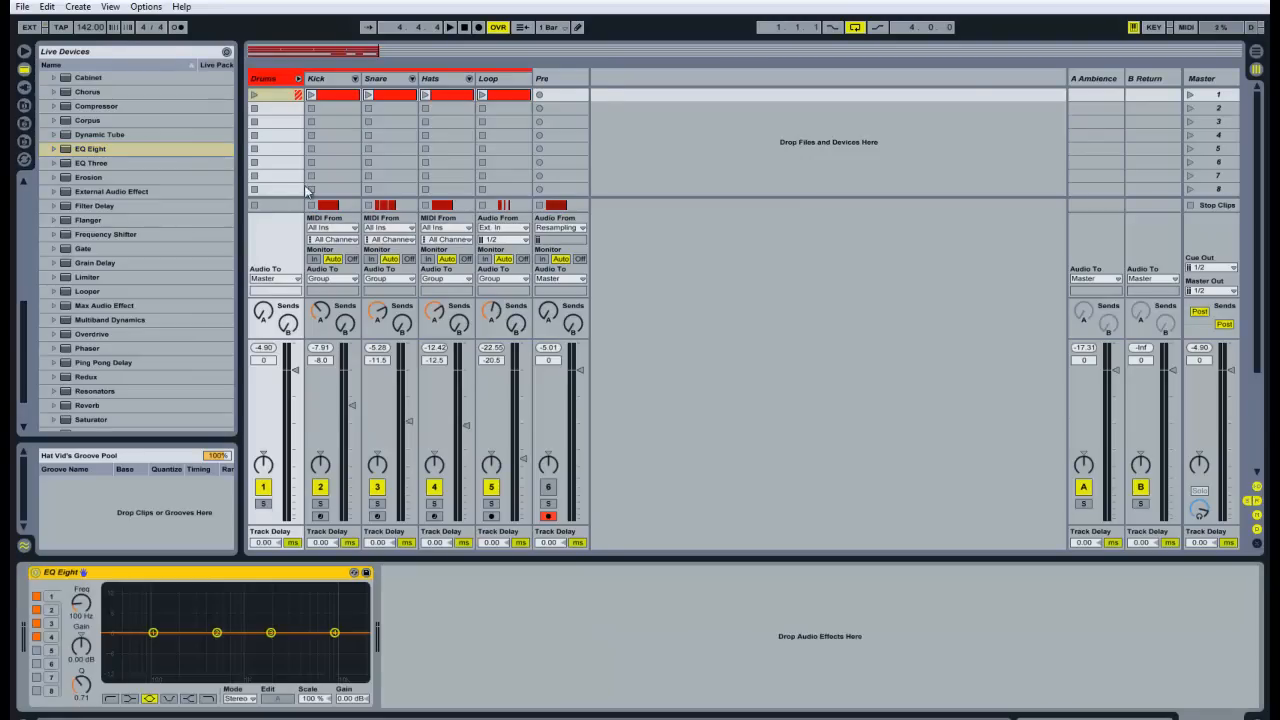
{"action": "left_click", "coordinate": [280, 82]}
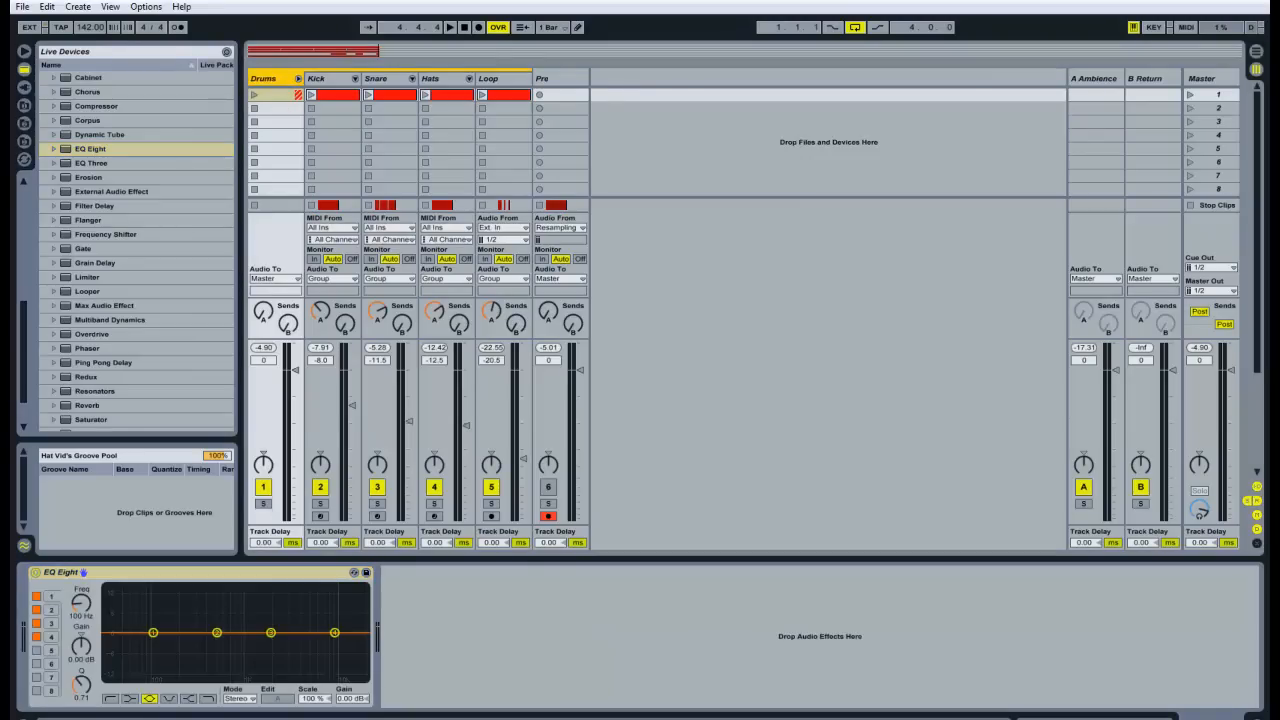
{"action": "key", "text": "space"}
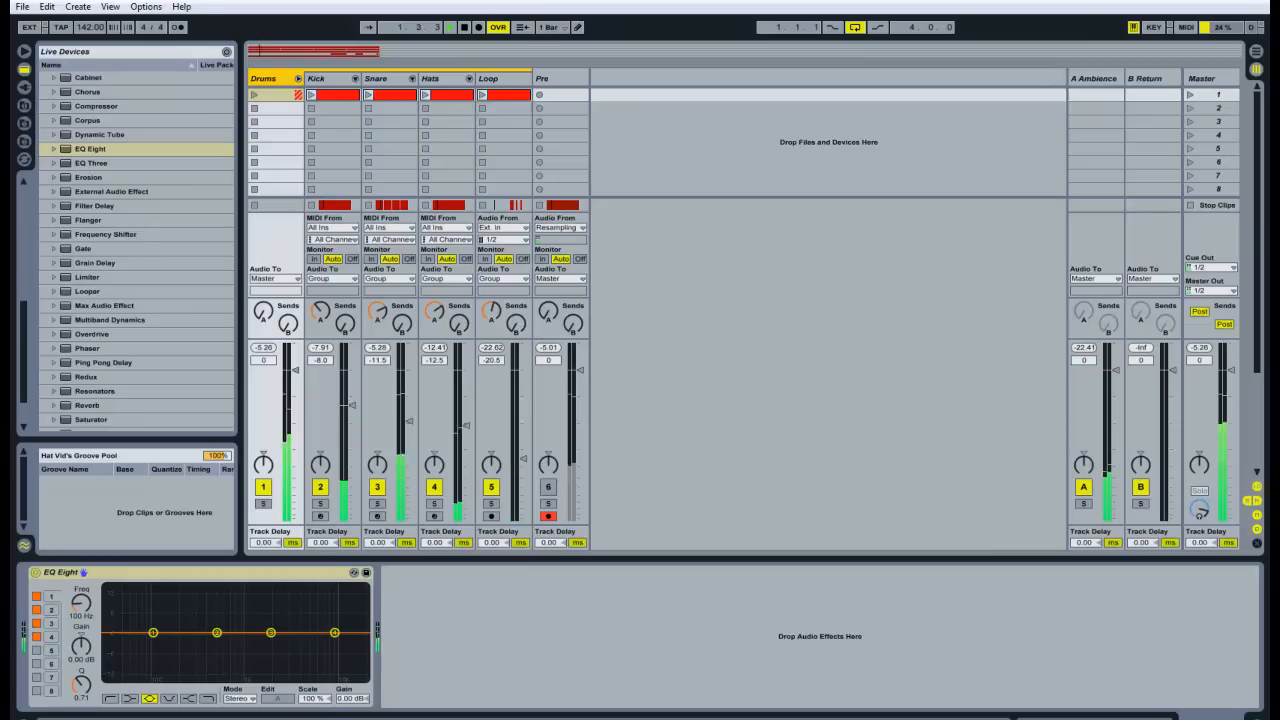
Shape the EQ Eight curve: boost bands 3 and 4, cut band 2 by about 3.2 dB at 476 Hz, and lift band 1 about 0.5 dB.
{"action": "left_click", "coordinate": [271, 633]}
{"action": "left_click_drag", "start_coordinate": [271, 633], "coordinate": [321, 632]}
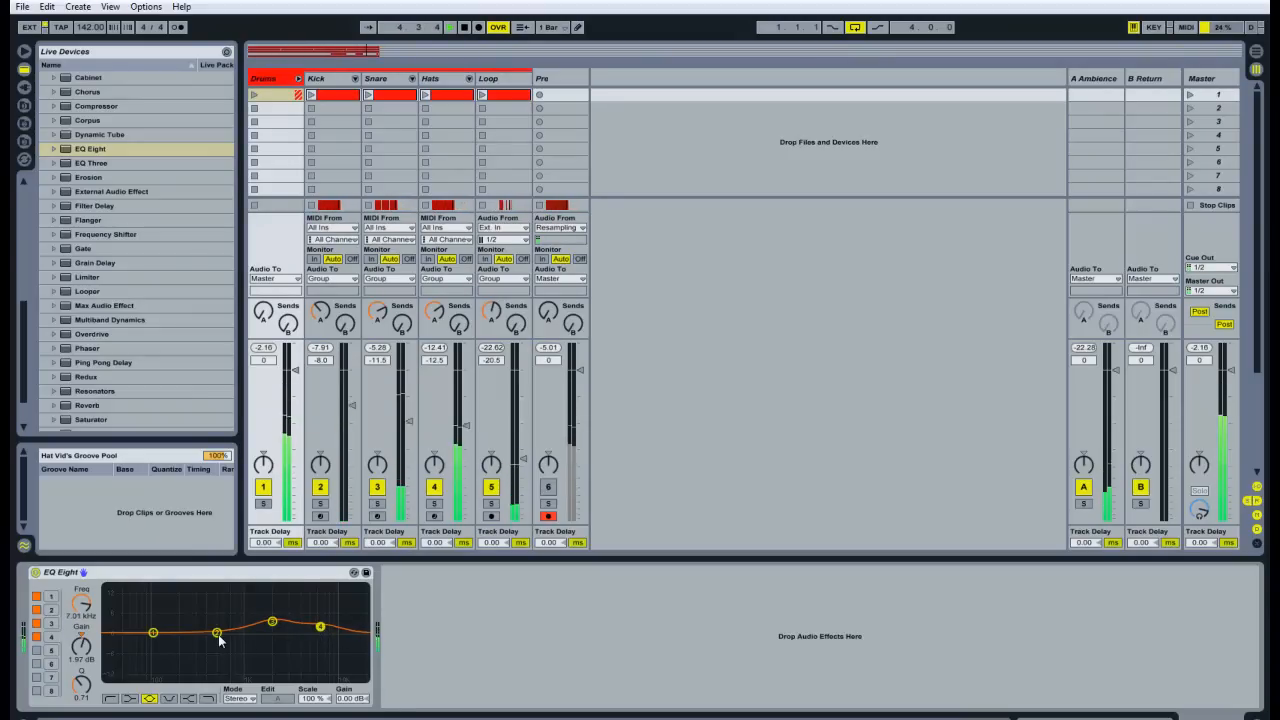
{"action": "left_click_drag", "start_coordinate": [217, 635], "coordinate": [217, 642]}
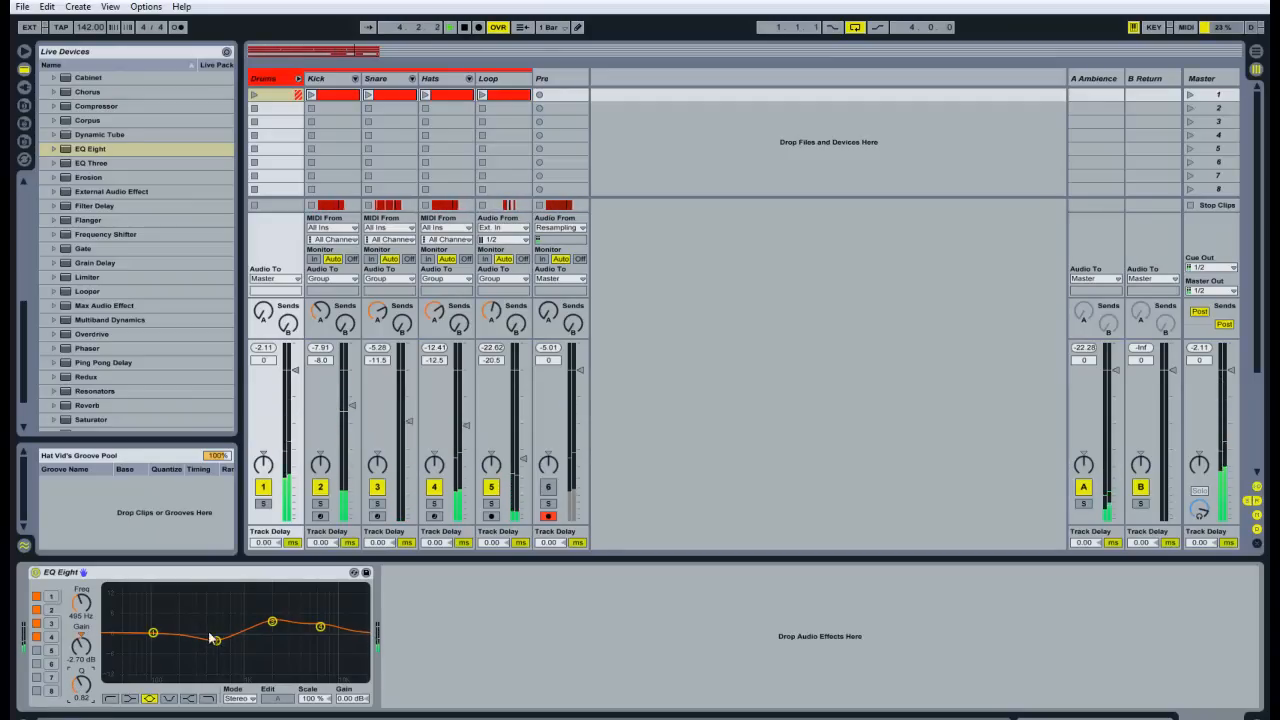
{"action": "left_click_drag", "start_coordinate": [217, 643], "coordinate": [216, 648]}
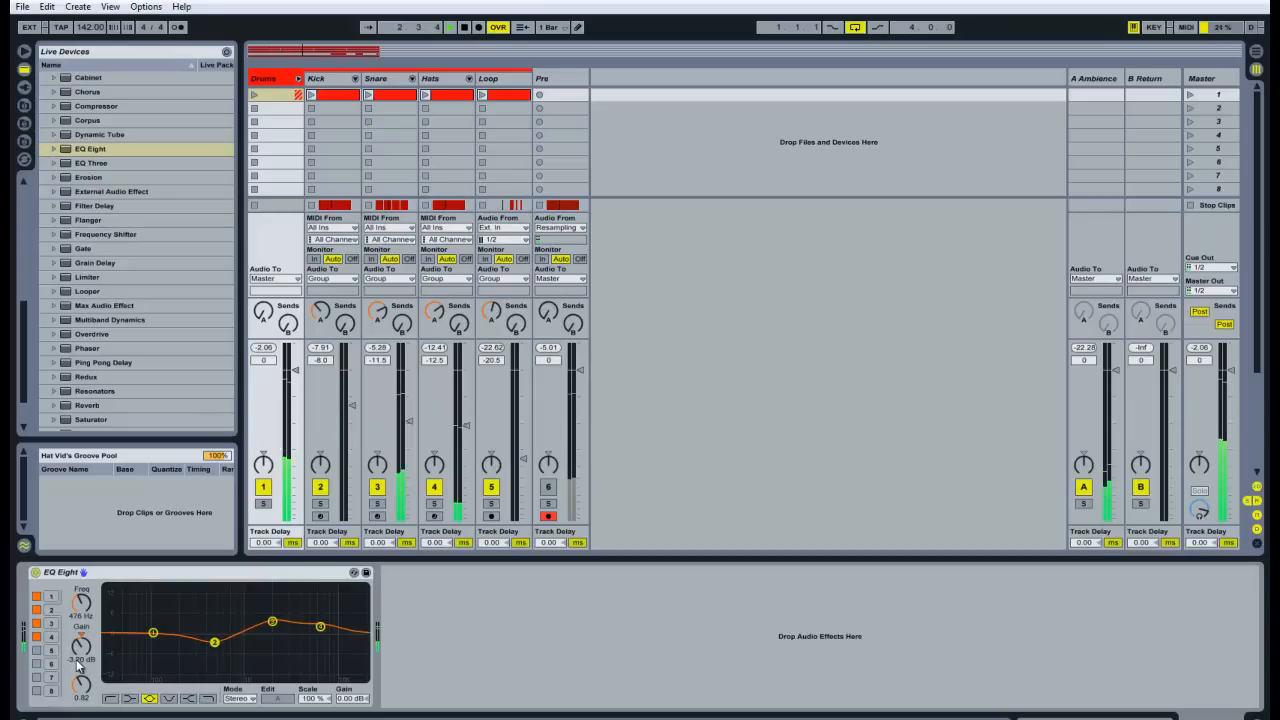
{"action": "left_click", "coordinate": [153, 633]}
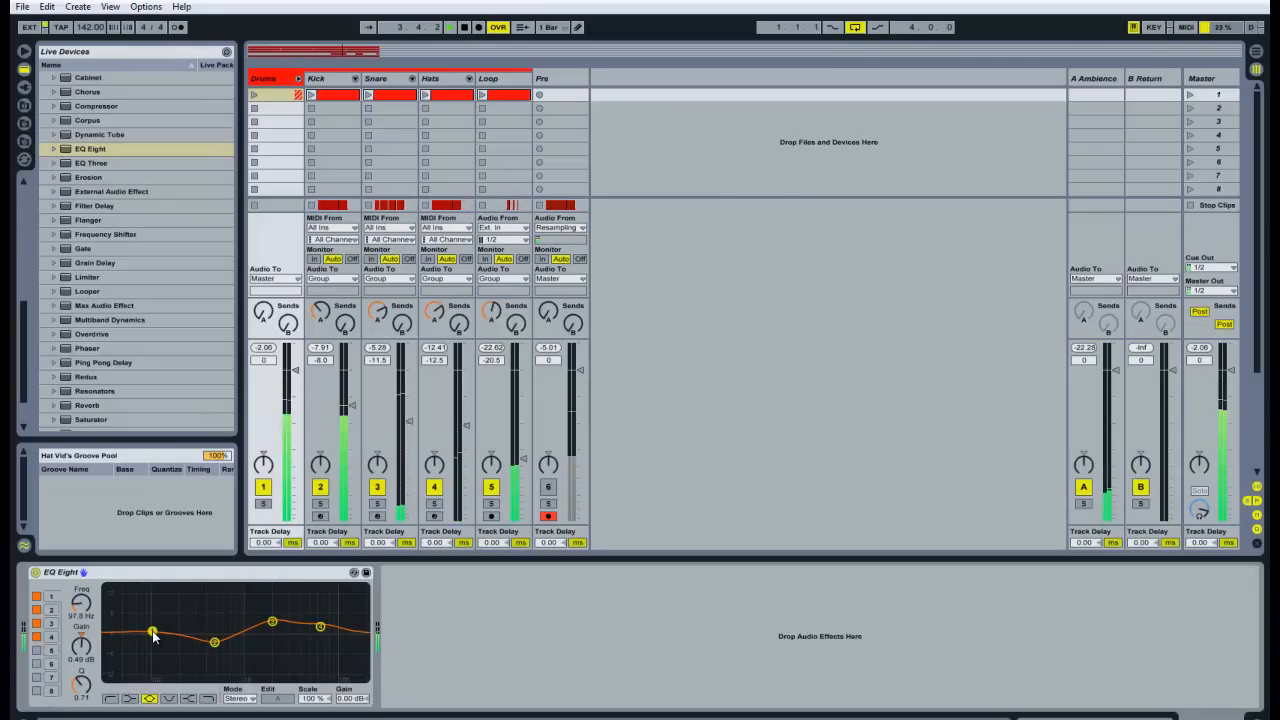
Compare the EQ Eight off and on, setting band 3 to 3.93 dB at 2.07 kHz and band 4 to 2.46 dB at 6.49 kHz, Q 0.93.
{"action": "left_click", "coordinate": [36, 573]}
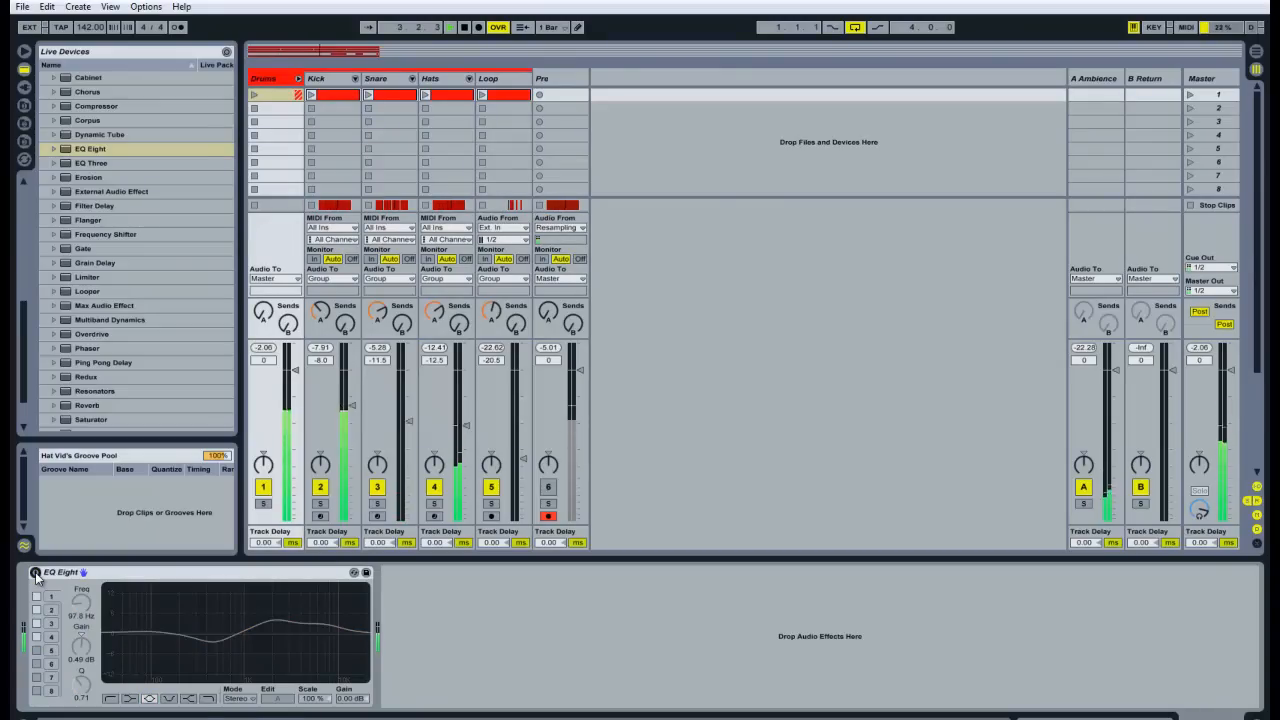
{"action": "left_click", "coordinate": [36, 573]}
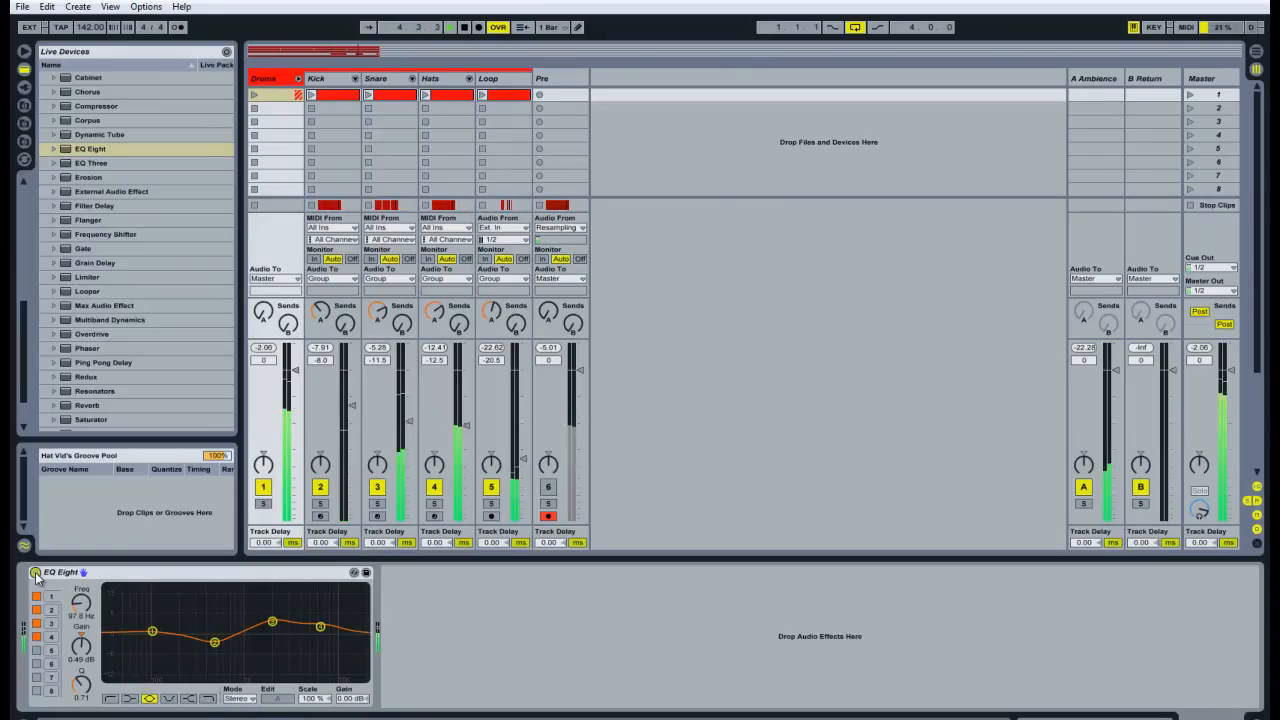
{"action": "left_click_drag", "start_coordinate": [320, 630], "coordinate": [273, 621]}
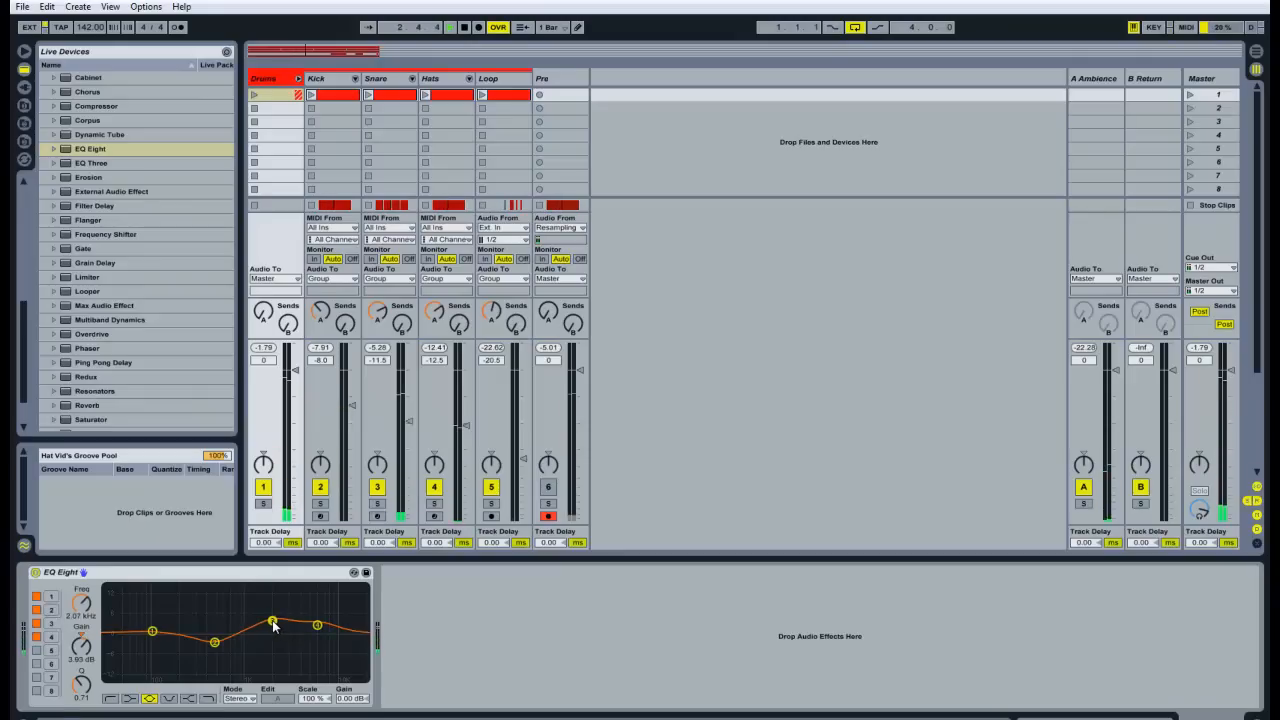
{"action": "left_click", "coordinate": [35, 573]}
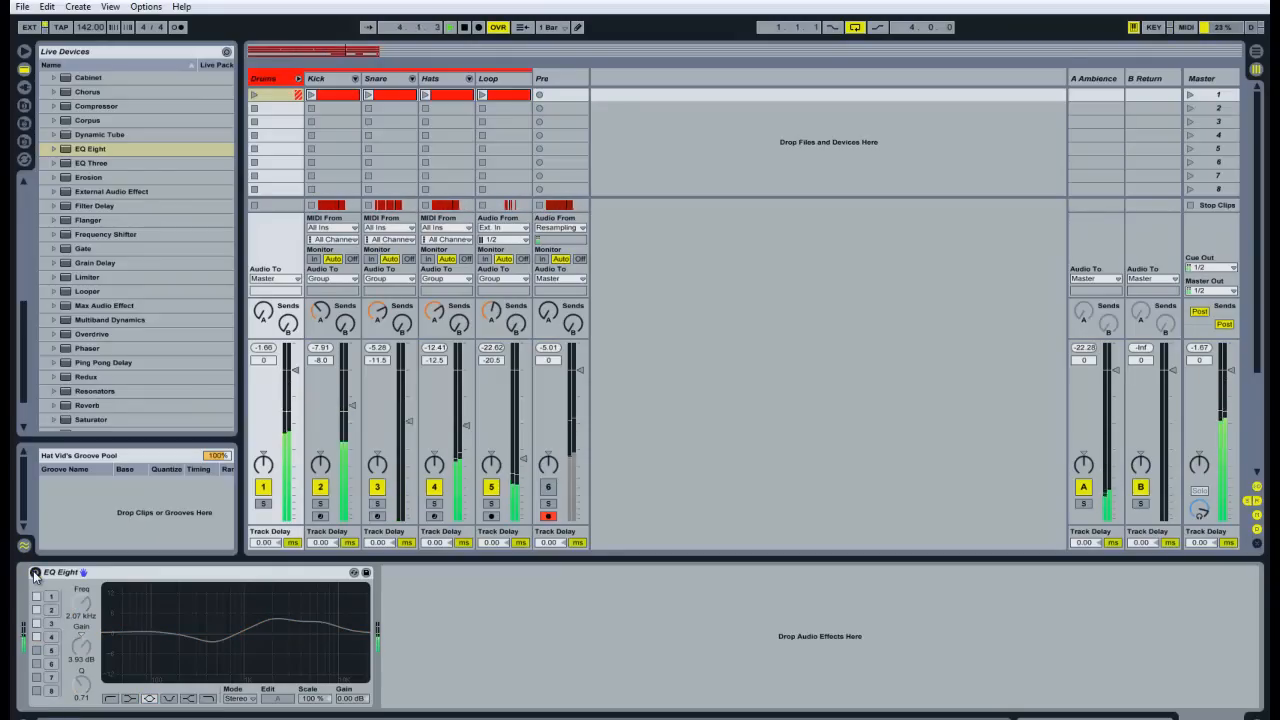
{"action": "left_click", "coordinate": [35, 573]}
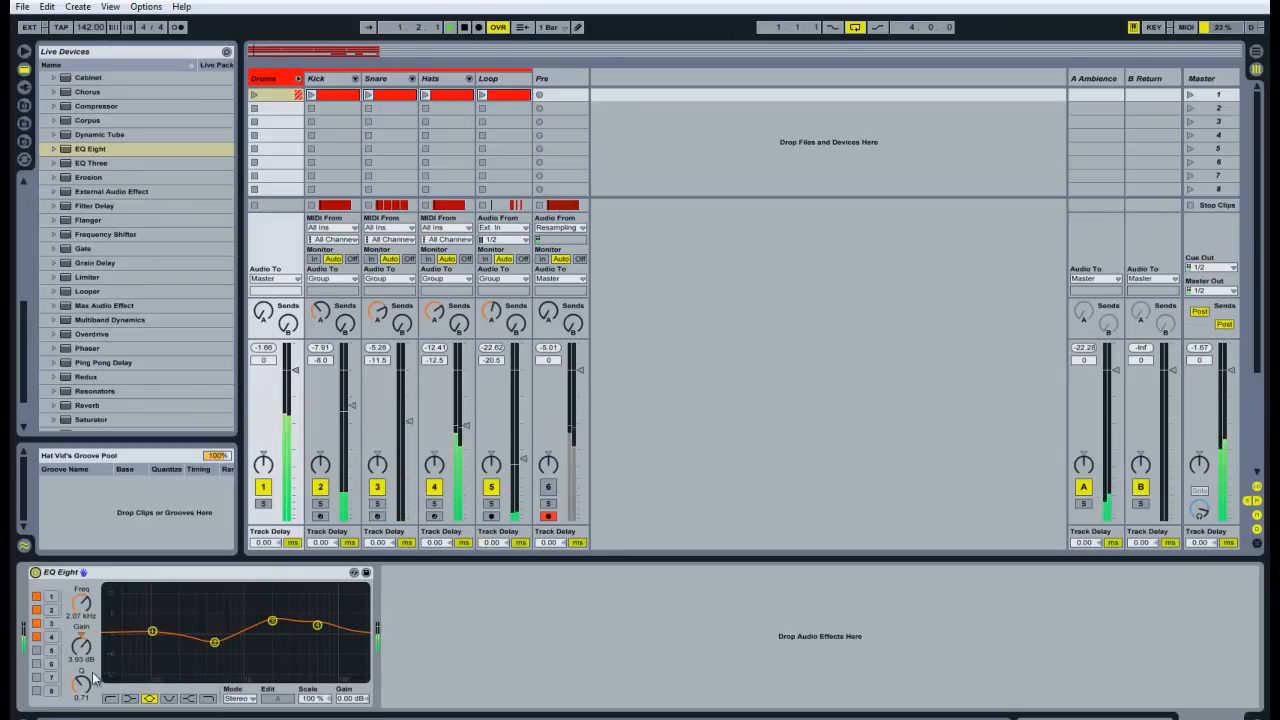
{"action": "left_click_drag", "start_coordinate": [80, 681], "coordinate": [80, 672]}
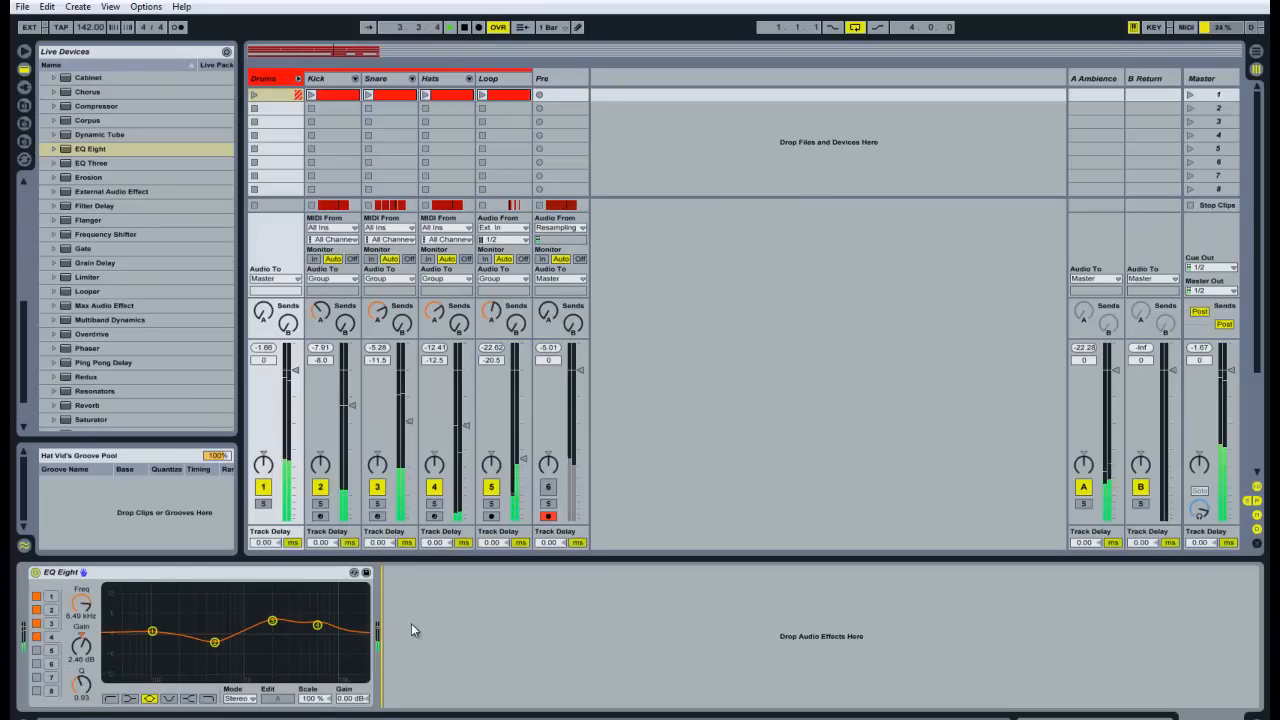
{"action": "left_click", "coordinate": [88, 106]}
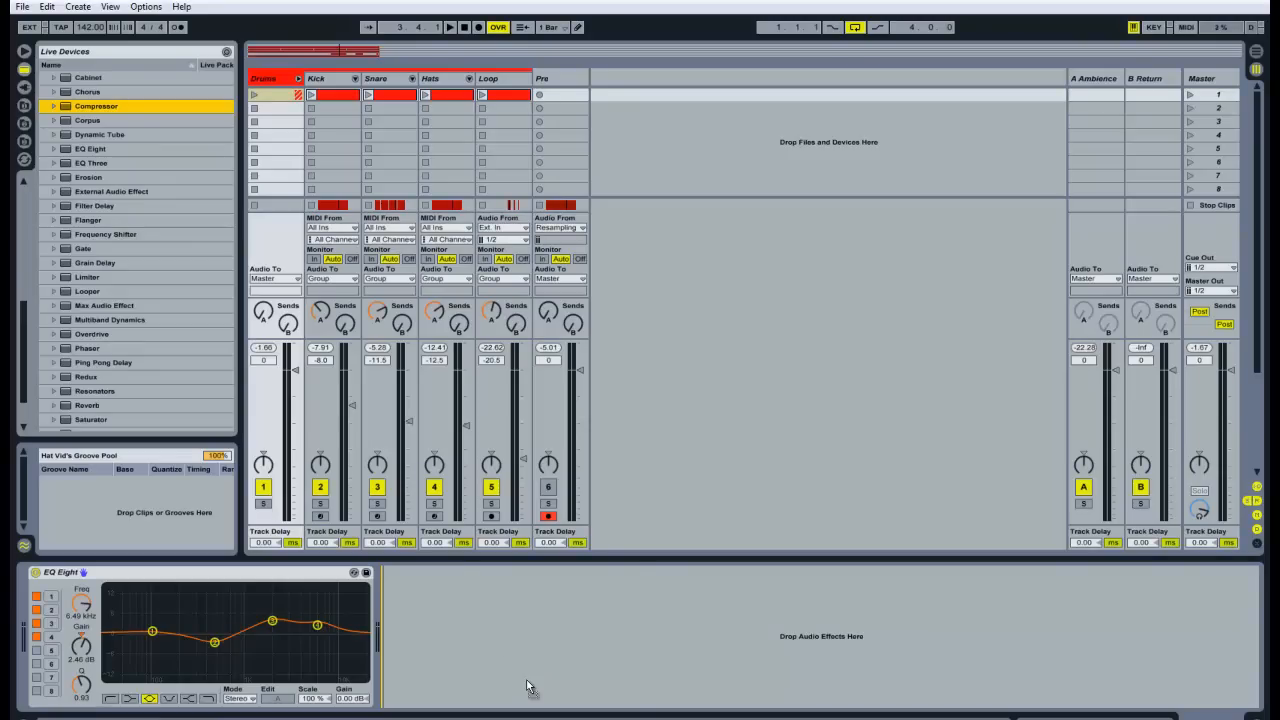
{"action": "left_click_drag", "start_coordinate": [530, 686], "coordinate": [530, 686]}
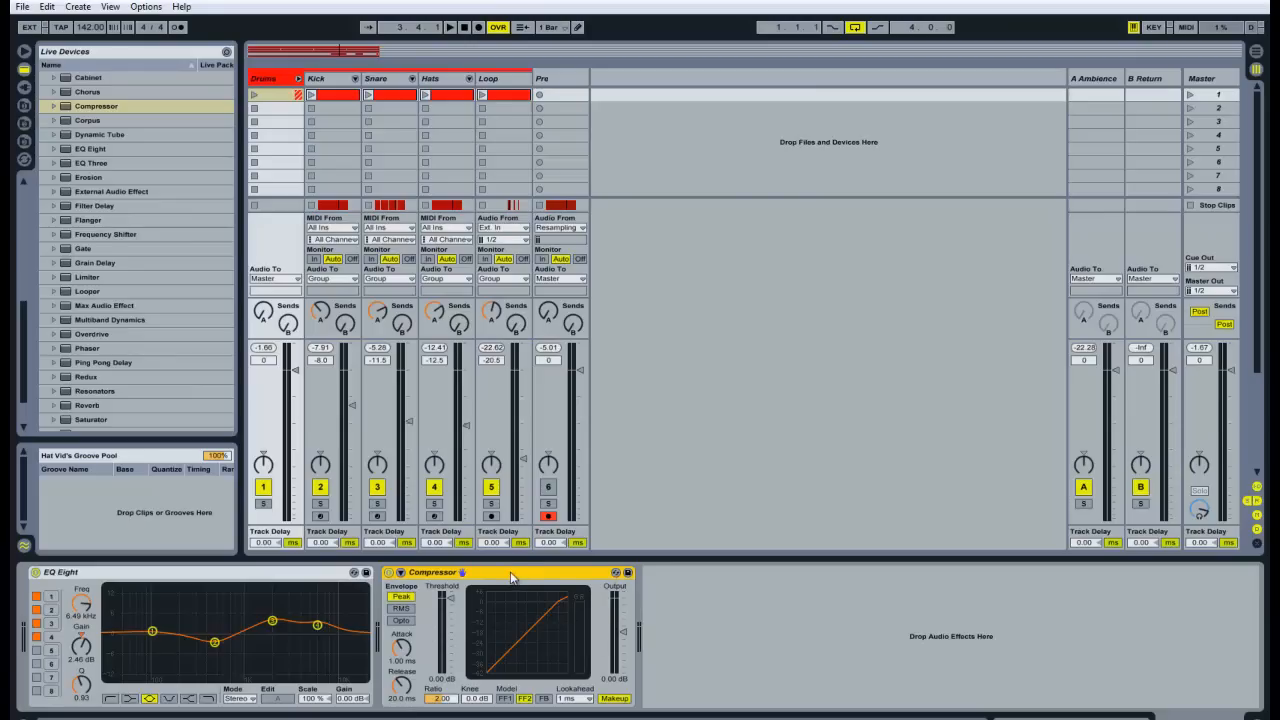
{"action": "key", "text": "Delete"}
Add the Mix Gel Compressor preset after the EQ Eight and compare the beat with it off and on.
{"action": "left_click", "coordinate": [54, 107]}
{"action": "mouse_move", "coordinate": [89, 333]}
{"action": "left_mouse_down"}
{"action": "mouse_move", "coordinate": [463, 610]}
{"action": "mouse_move", "coordinate": [420, 606]}
{"action": "left_mouse_up"}
{"action": "key", "text": "space"}
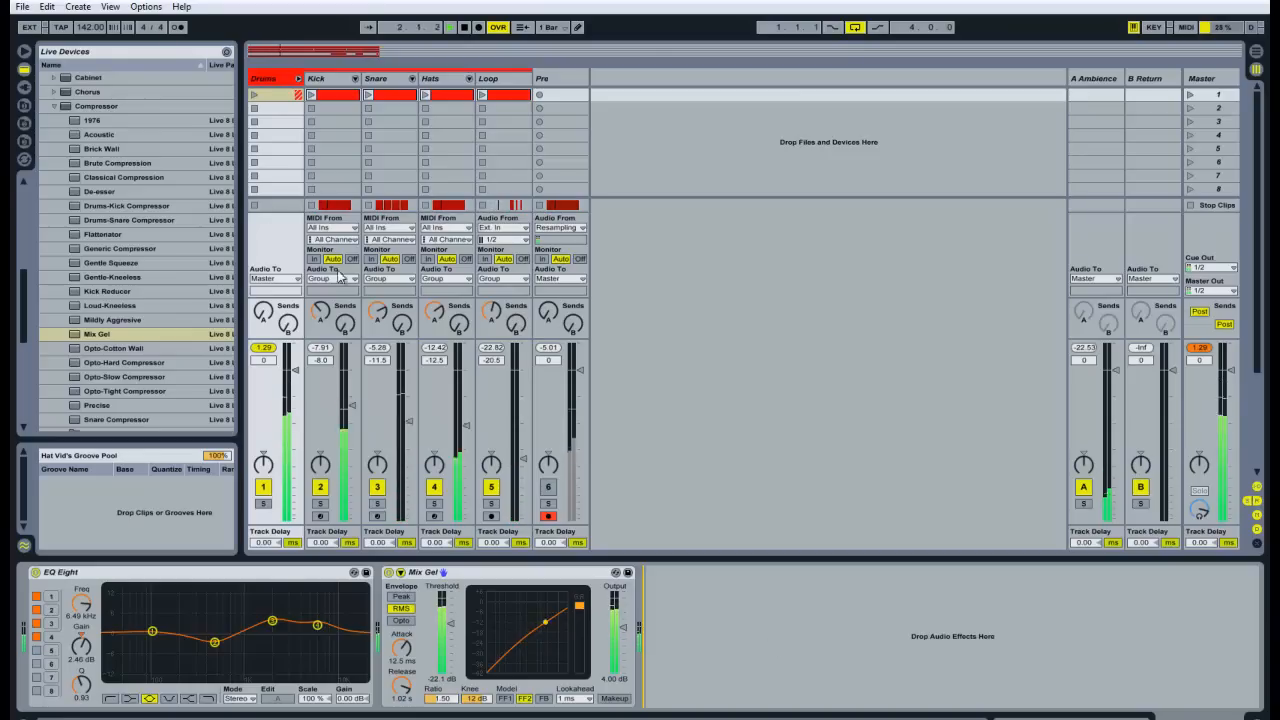
{"action": "left_click", "coordinate": [388, 572]}
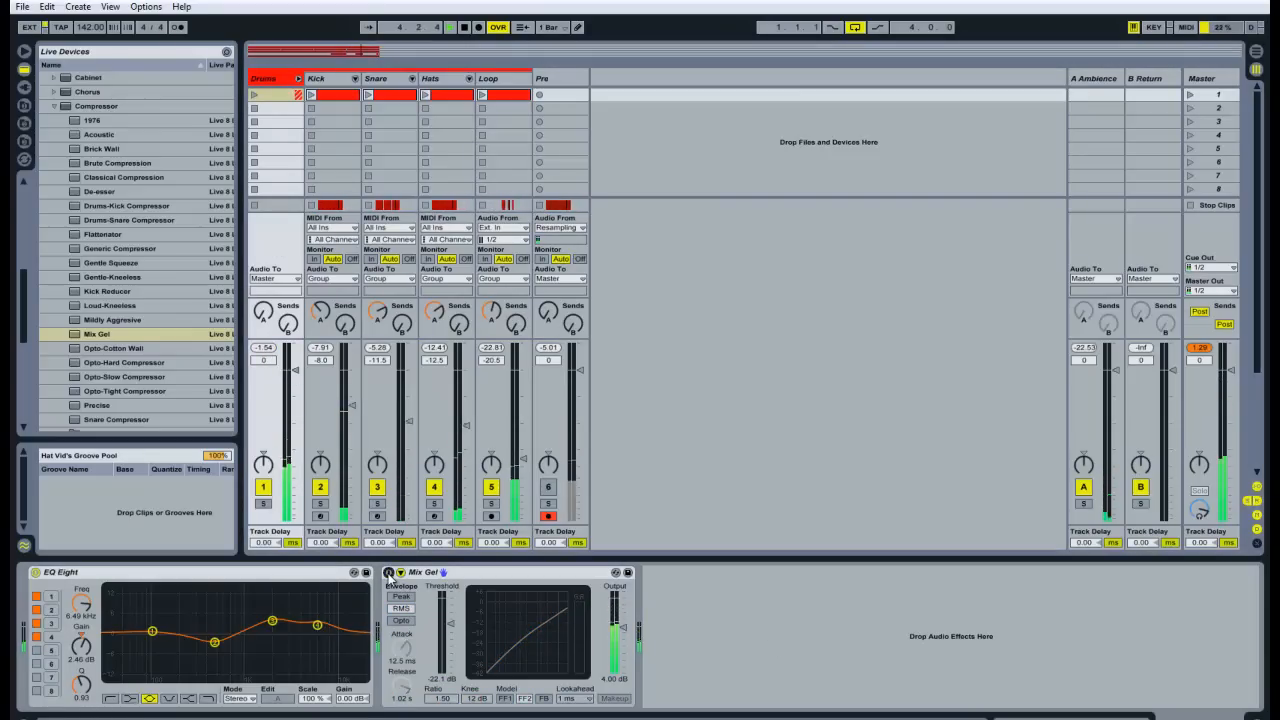
{"action": "left_click", "coordinate": [388, 572]}
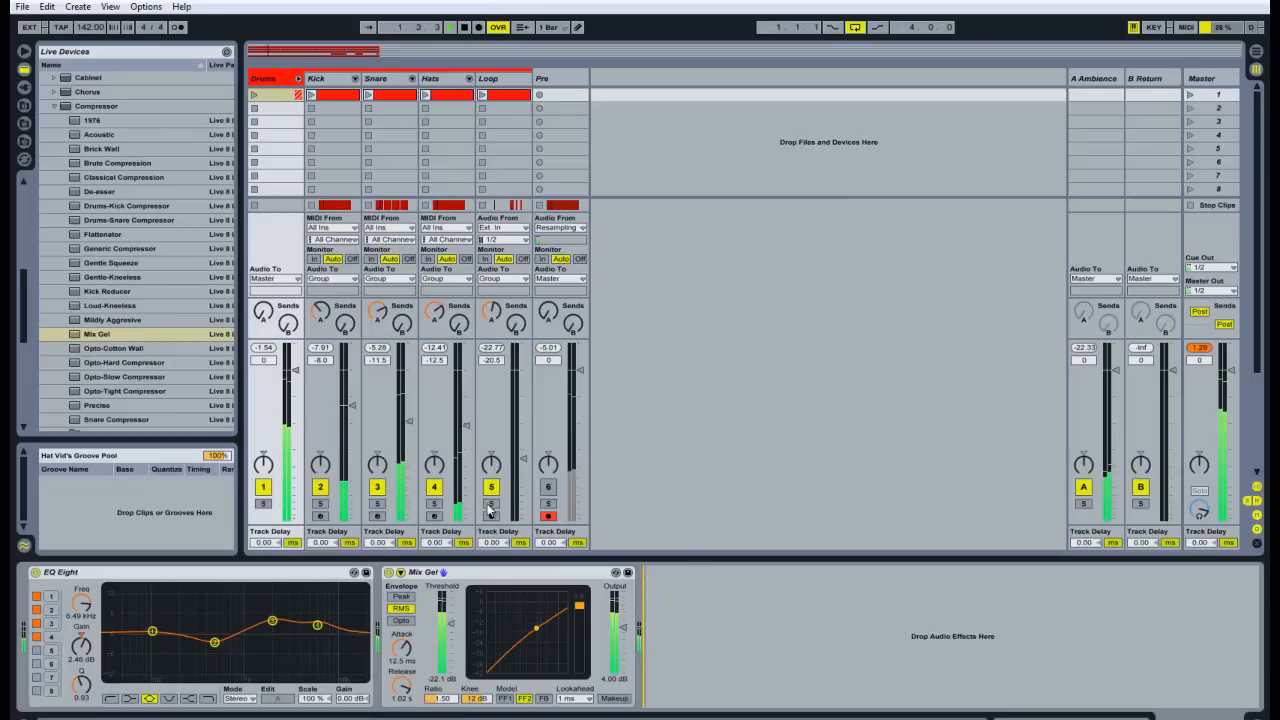
{"action": "key", "text": "space"}
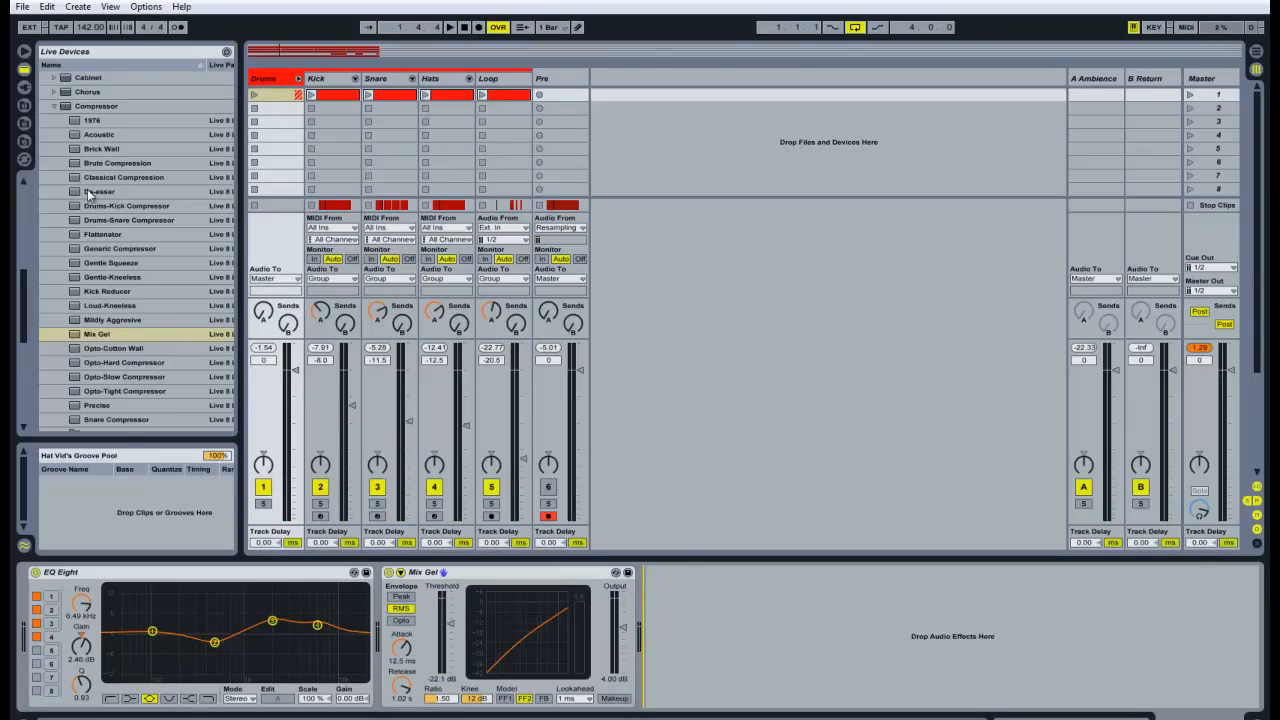
Collapse the Compressor presets and switch the browser from Live's devices to the plug-in devices.
{"action": "left_click", "coordinate": [55, 106]}
{"action": "scroll", "coordinate": [76, 208], "scroll_direction": "up", "scroll_amount": 5}
{"action": "left_click", "coordinate": [70, 220]}
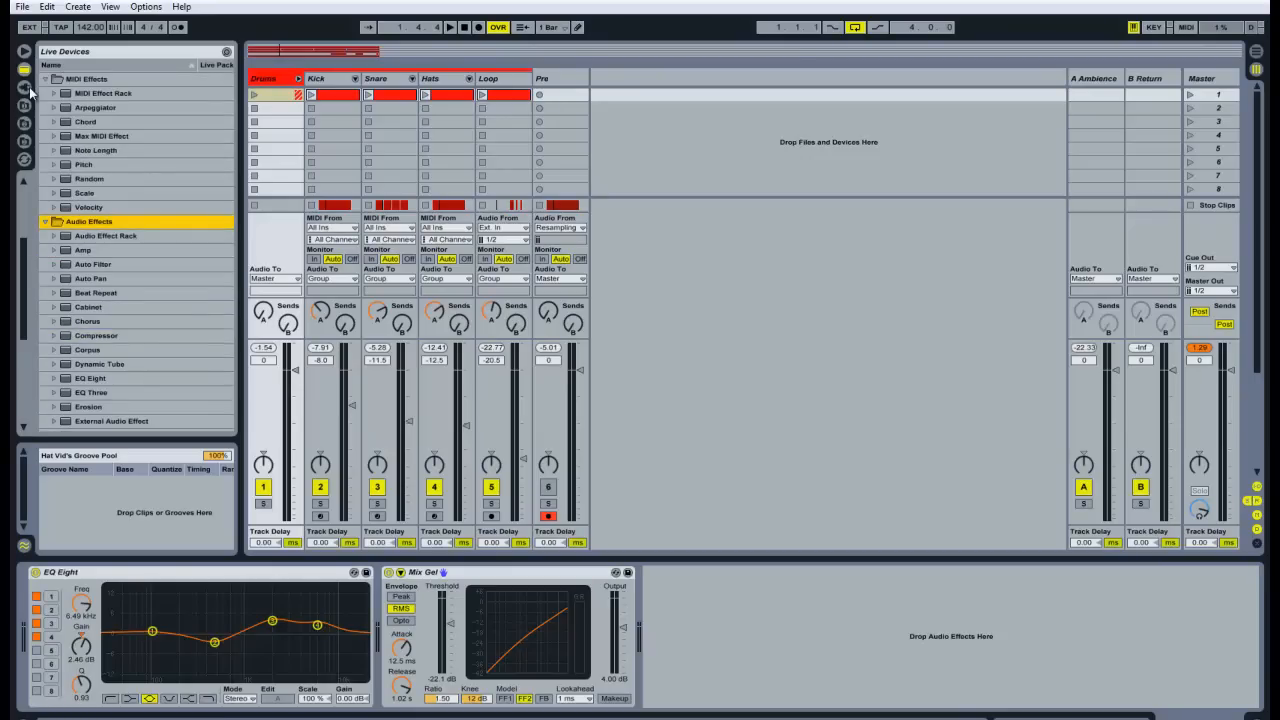
{"action": "scroll", "coordinate": [135, 241], "scroll_direction": "up", "scroll_amount": 5}
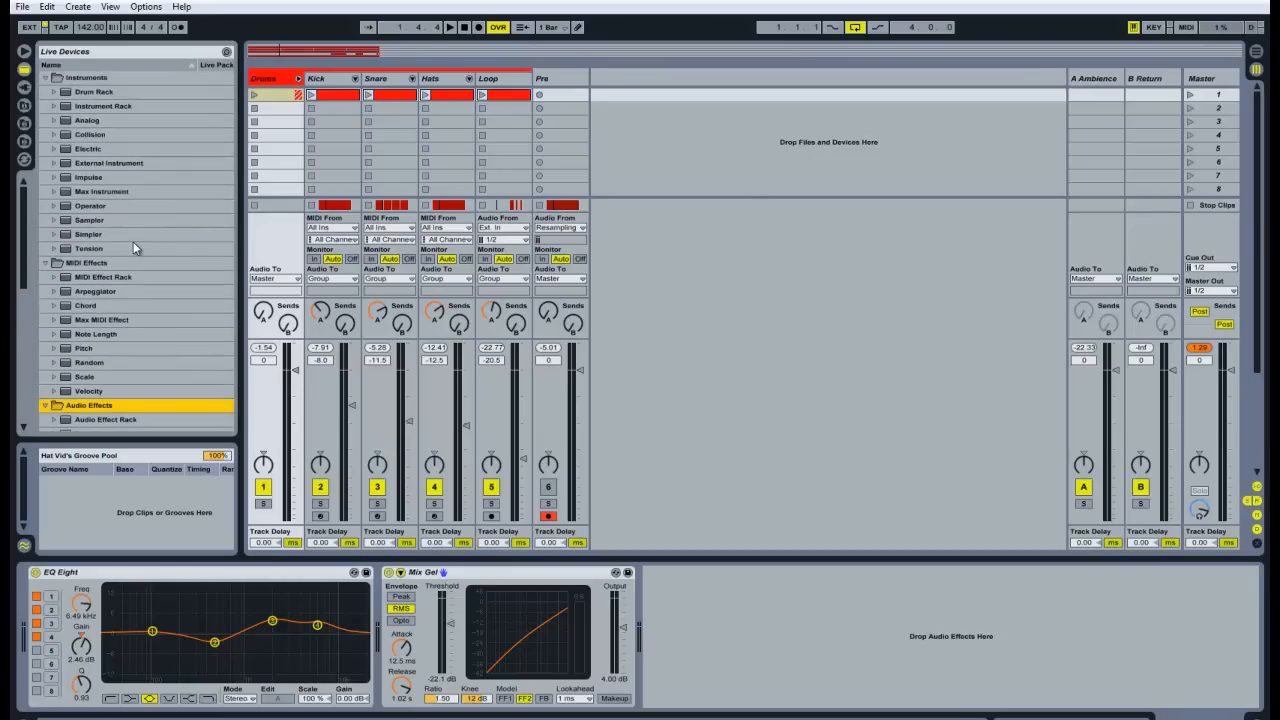
{"action": "left_click", "coordinate": [24, 87]}
{"action": "scroll", "coordinate": [86, 233], "scroll_direction": "up", "scroll_amount": 15}
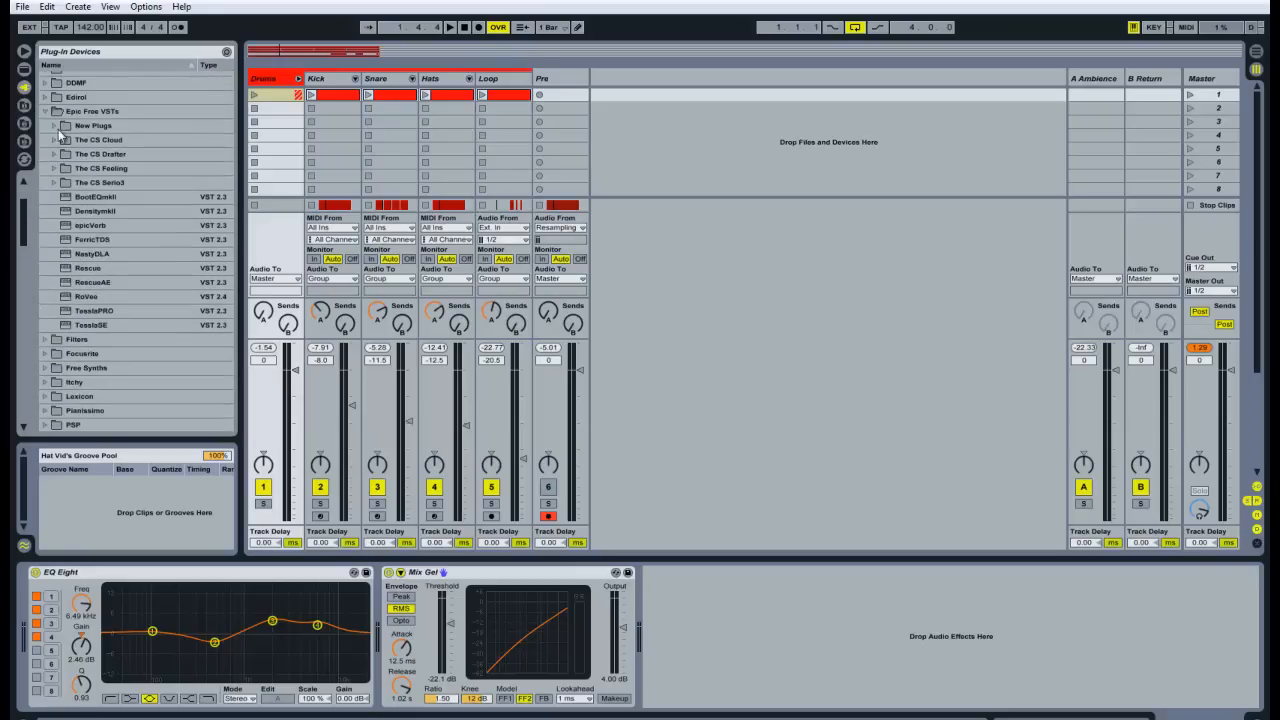
Add the Sausage Fattener plug-in from the Dada Life folder after Mix Gel on the Drums group and close its window.
{"action": "left_click", "coordinate": [46, 112]}
{"action": "scroll", "coordinate": [82, 125], "scroll_direction": "up", "scroll_amount": 3}
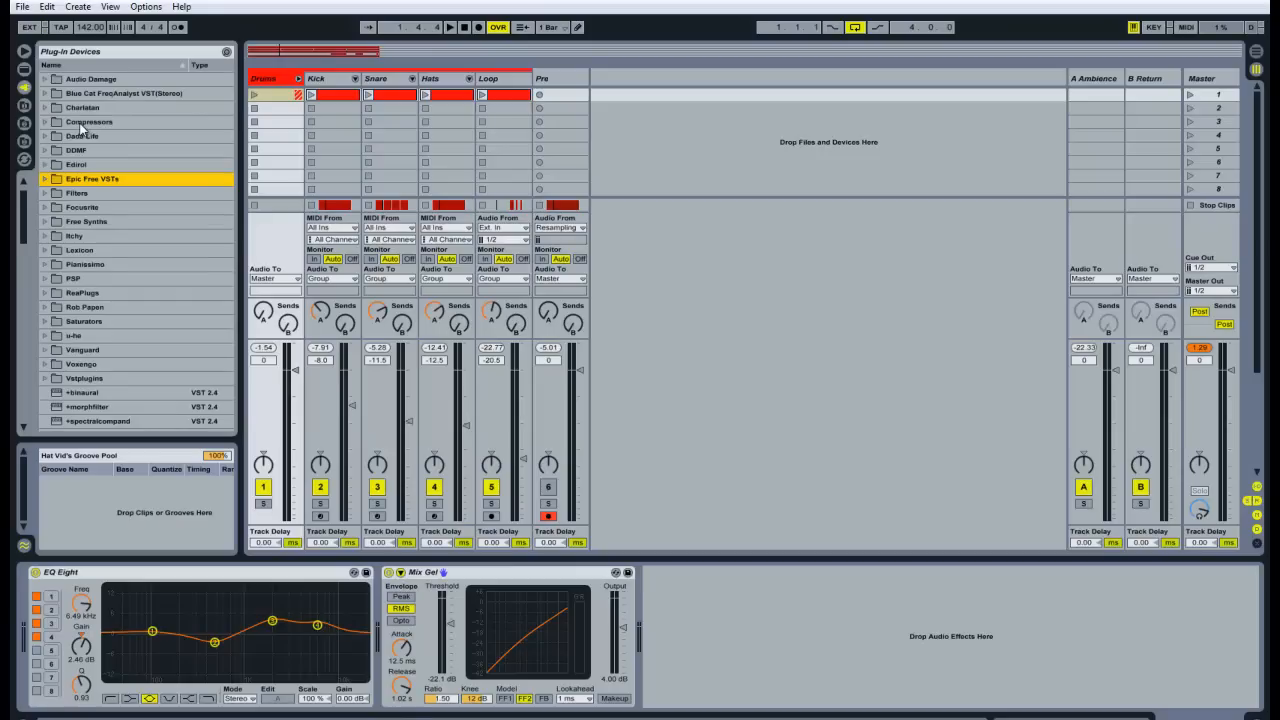
{"action": "left_click", "coordinate": [45, 136]}
{"action": "left_click", "coordinate": [110, 166]}
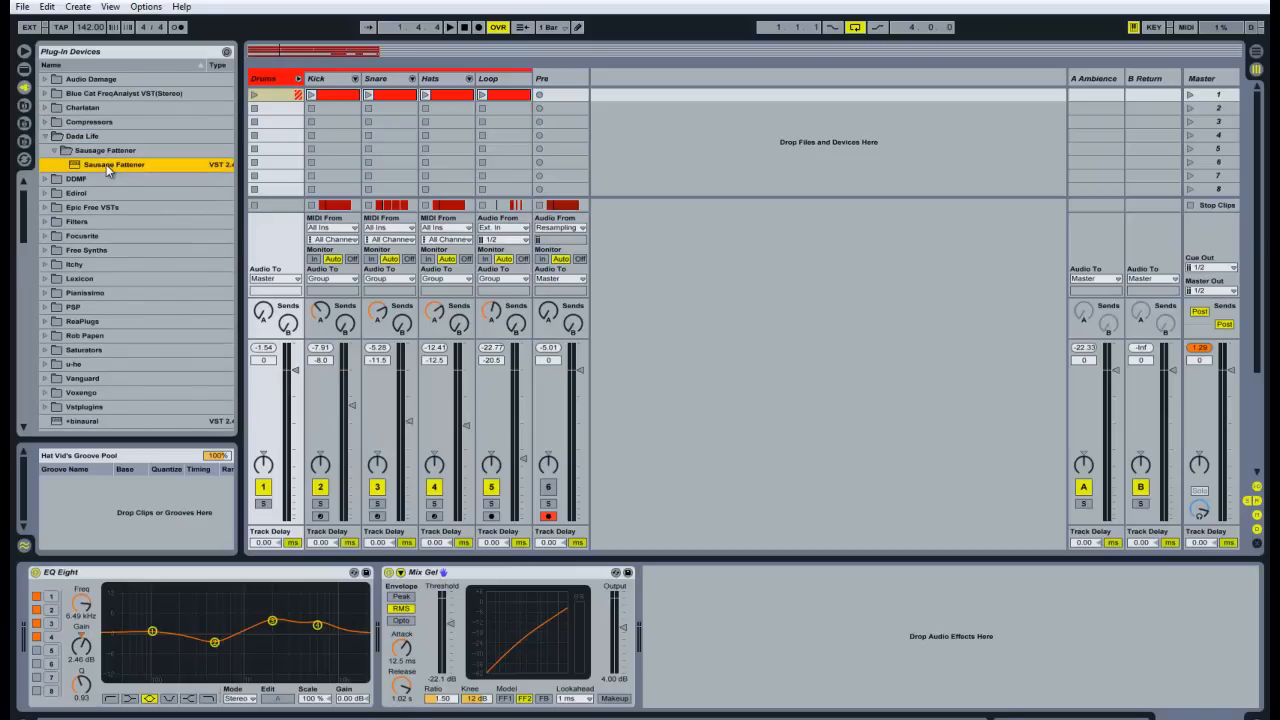
{"action": "left_click_drag", "start_coordinate": [747, 648], "coordinate": [763, 664]}
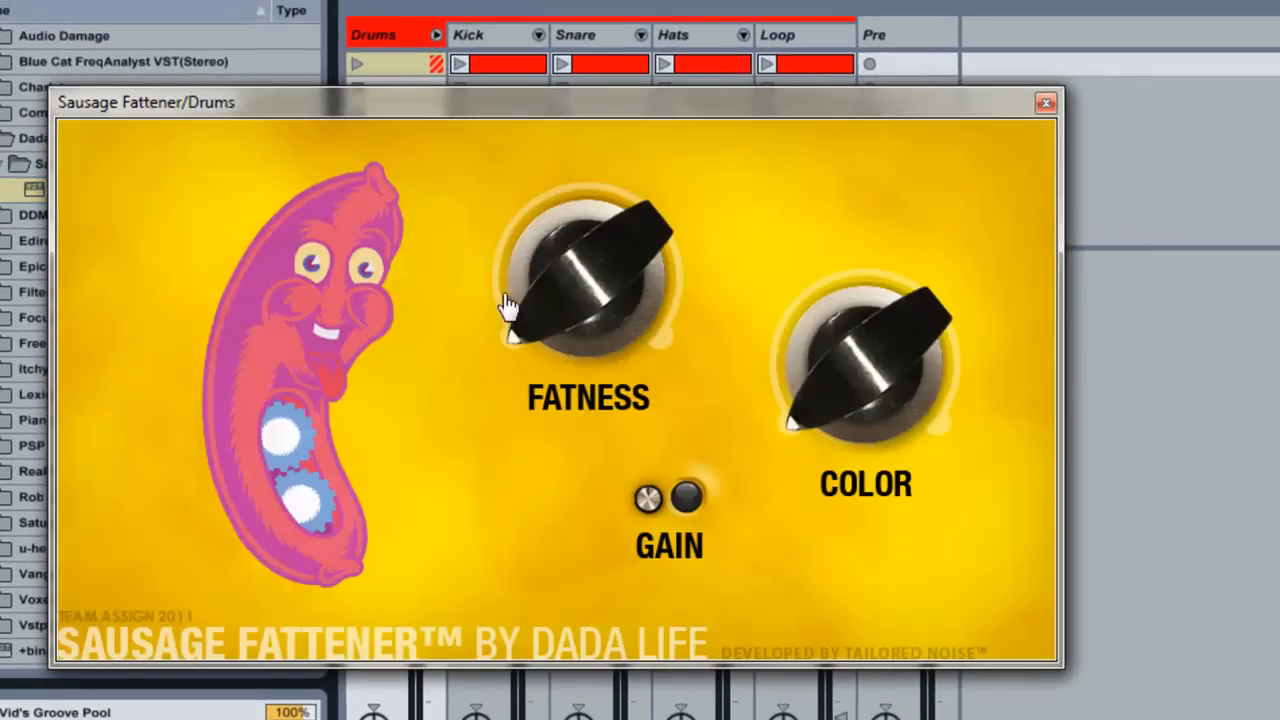
{"action": "left_click_drag", "start_coordinate": [615, 262], "coordinate": [612, 700]}
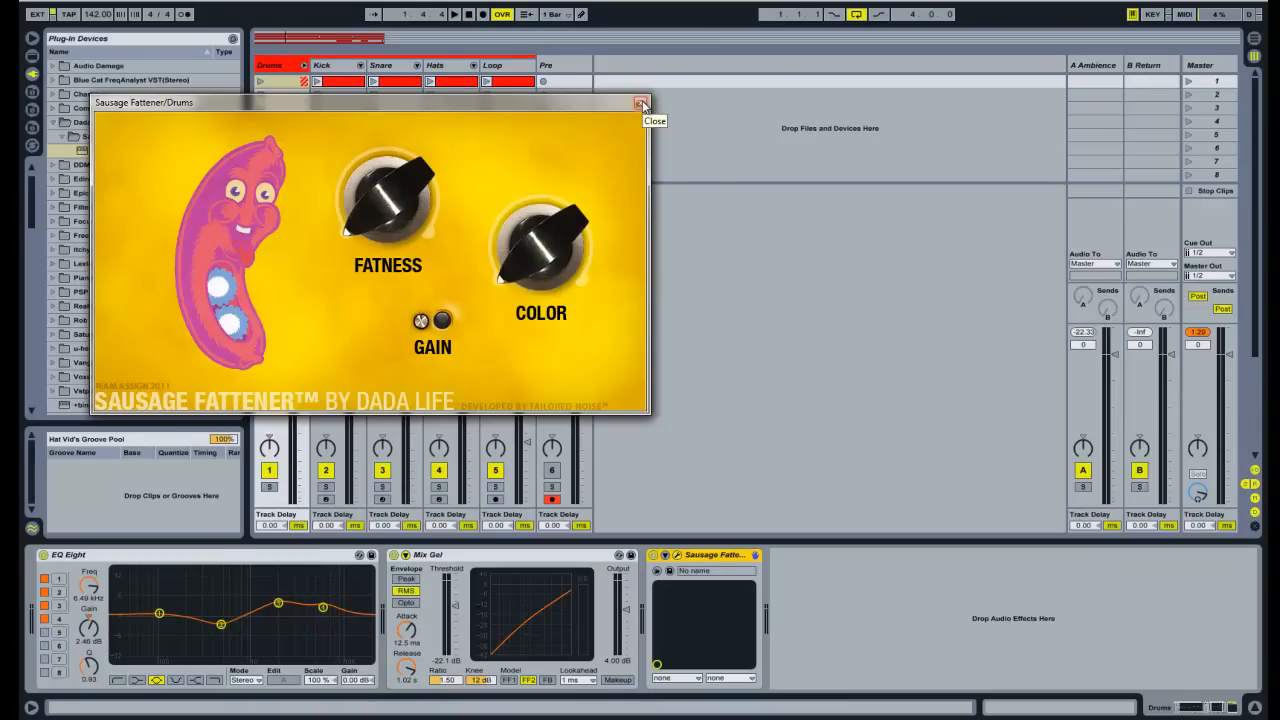
{"action": "left_click", "coordinate": [641, 103]}
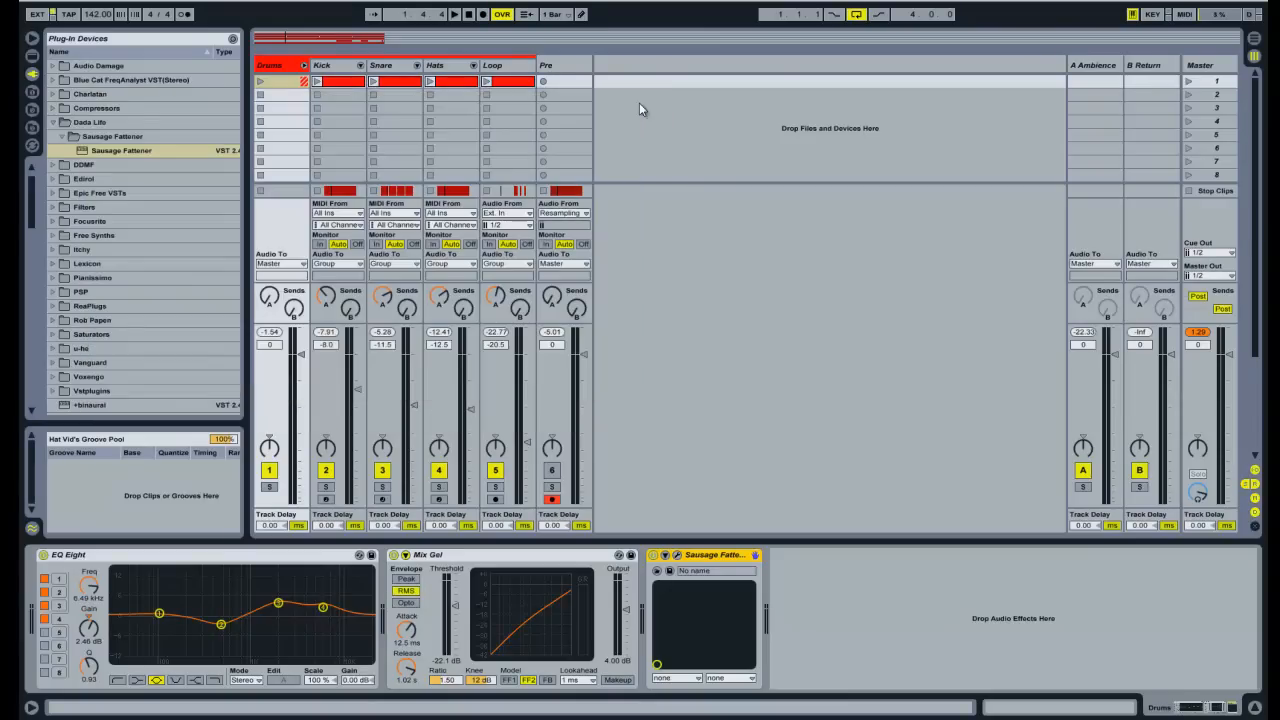
Reopen Sausage Fattener on the Drums group and, during playback, set Fatness to 7.0 % and Color to 25.0 %.
{"action": "left_click", "coordinate": [292, 69]}
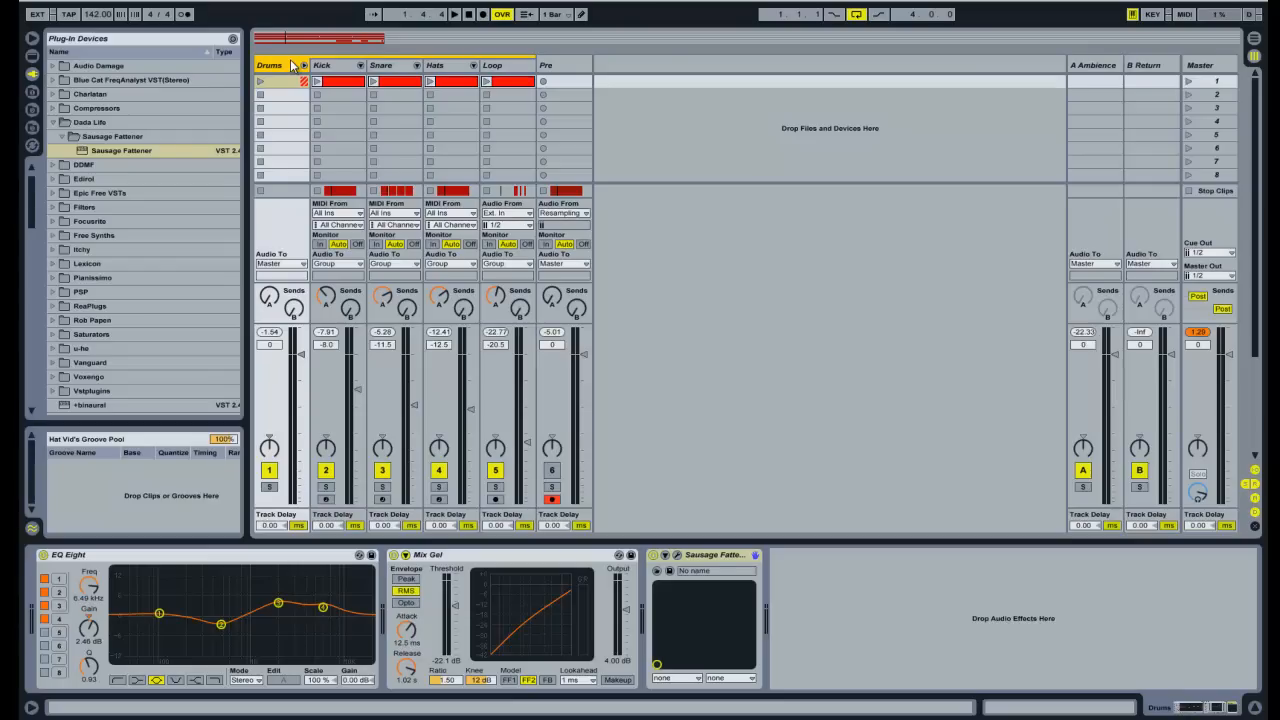
{"action": "left_click", "coordinate": [678, 556]}
{"action": "key", "text": "space"}
{"action": "left_click_drag", "start_coordinate": [381, 190], "coordinate": [381, 172]}
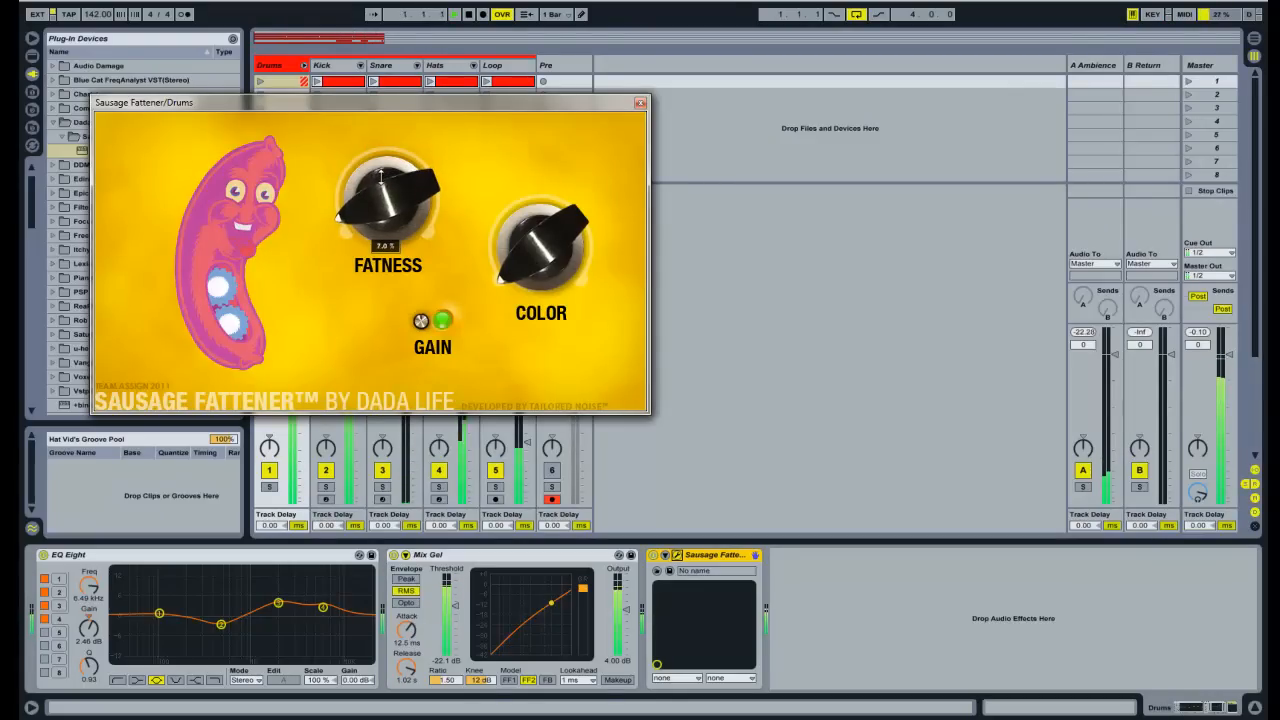
{"action": "left_click_drag", "start_coordinate": [540, 235], "coordinate": [517, 166]}
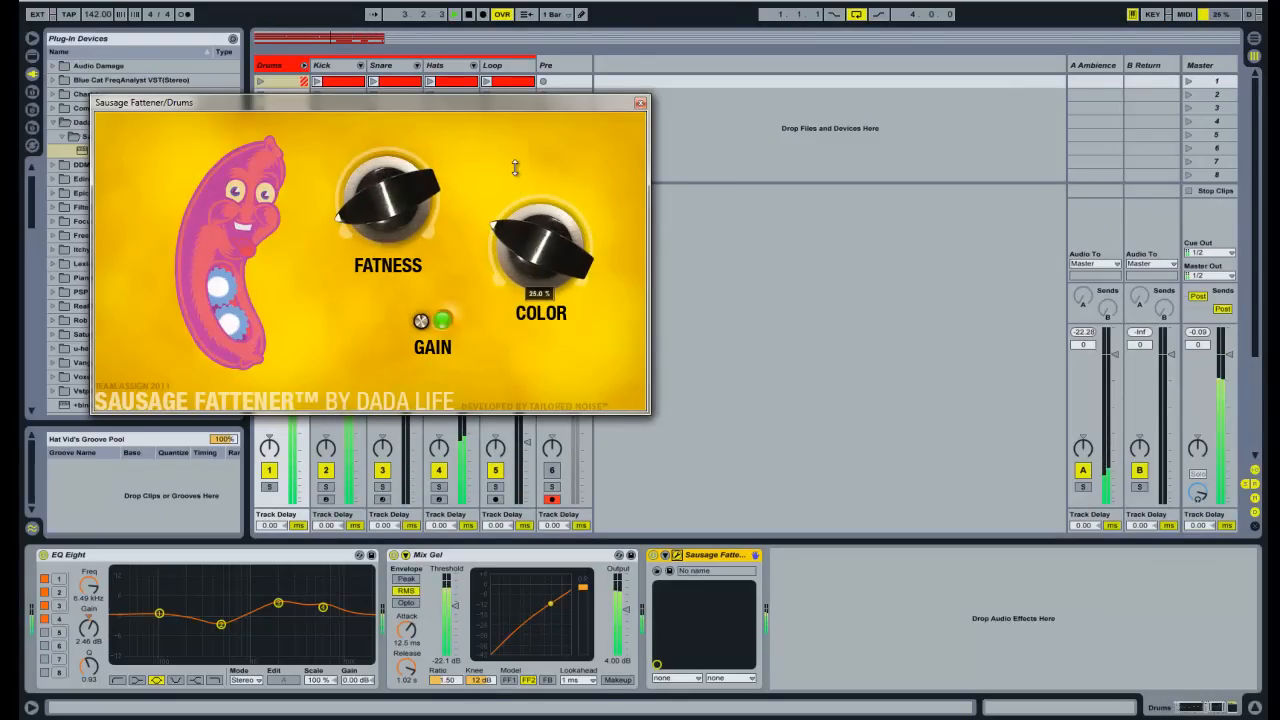
Compare the beat with Sausage Fattener off and on, and reduce its Fatness slightly.
{"action": "left_click", "coordinate": [654, 556]}
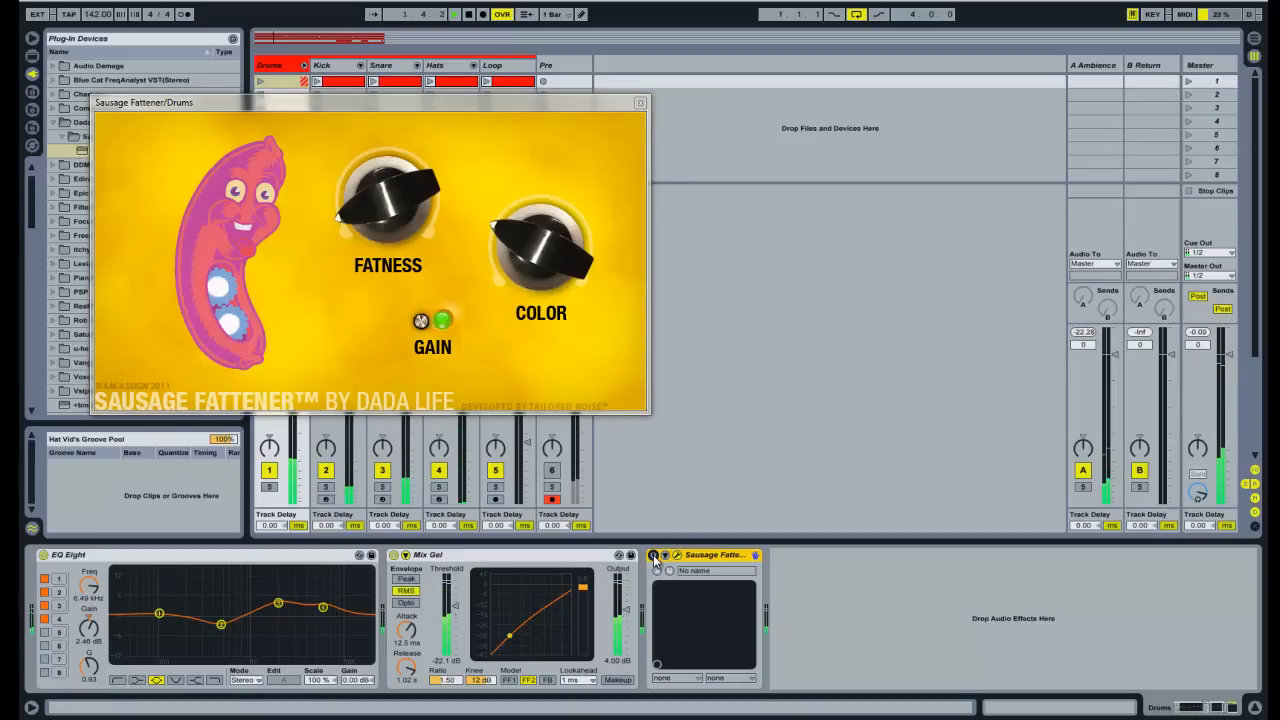
{"action": "left_click", "coordinate": [654, 556]}
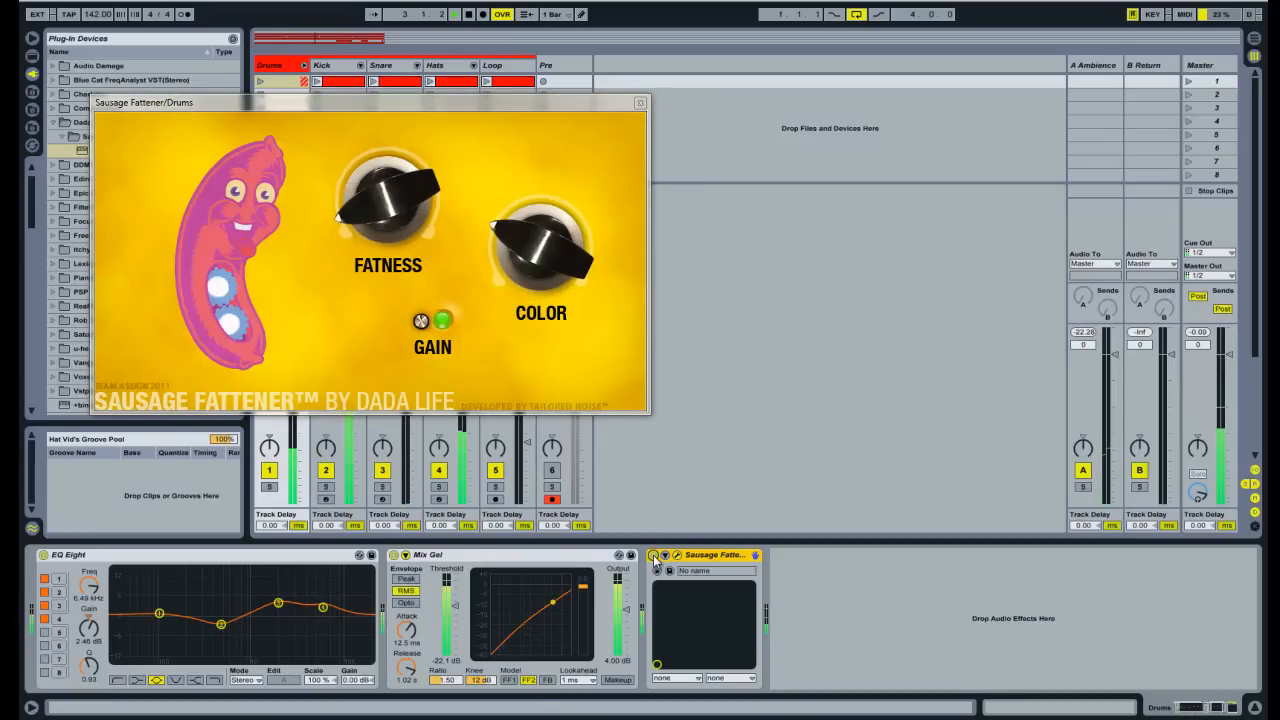
{"action": "left_click_drag", "start_coordinate": [389, 185], "coordinate": [389, 191]}
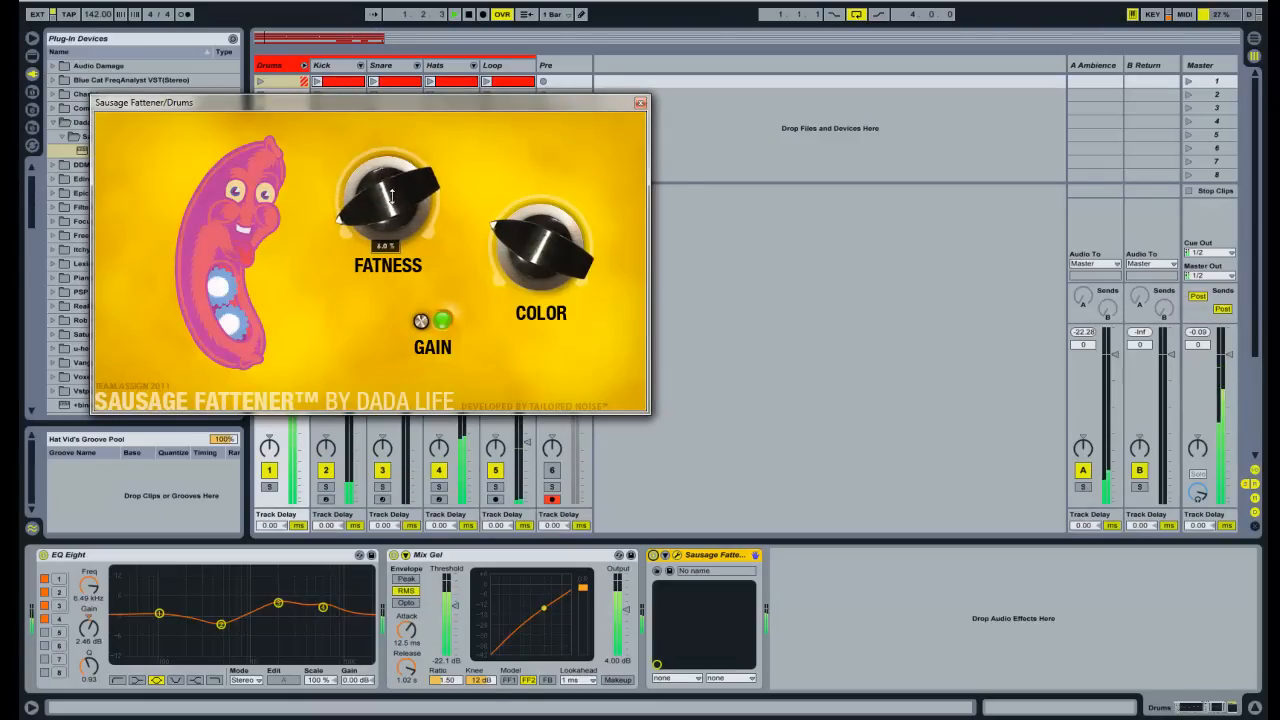
Fine-tune Sausage Fattener on the Drums group to Fatness 8.0 % and Color 20.0 %, and close its window.
{"action": "left_click_drag", "start_coordinate": [513, 265], "coordinate": [513, 252]}
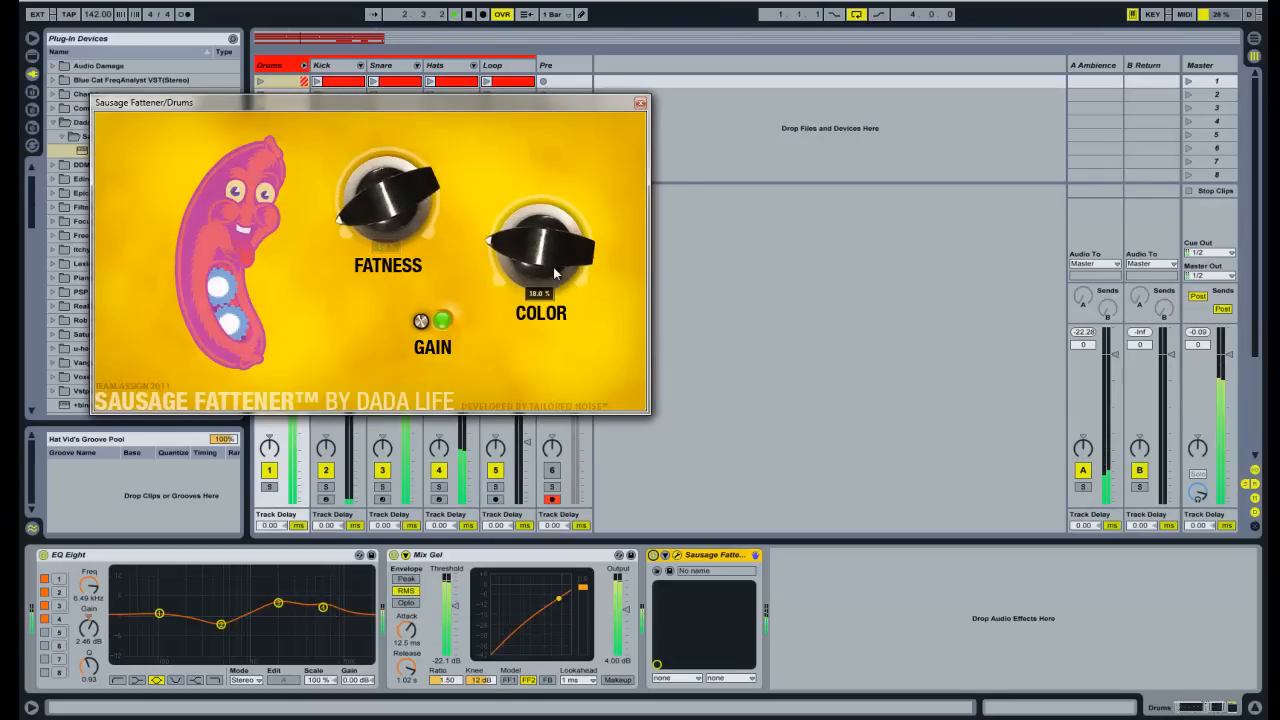
{"action": "mouse_move", "coordinate": [369, 205]}
{"action": "left_mouse_down"}
{"action": "mouse_move", "coordinate": [369, 190]}
{"action": "mouse_move", "coordinate": [369, 202]}
{"action": "left_mouse_up"}
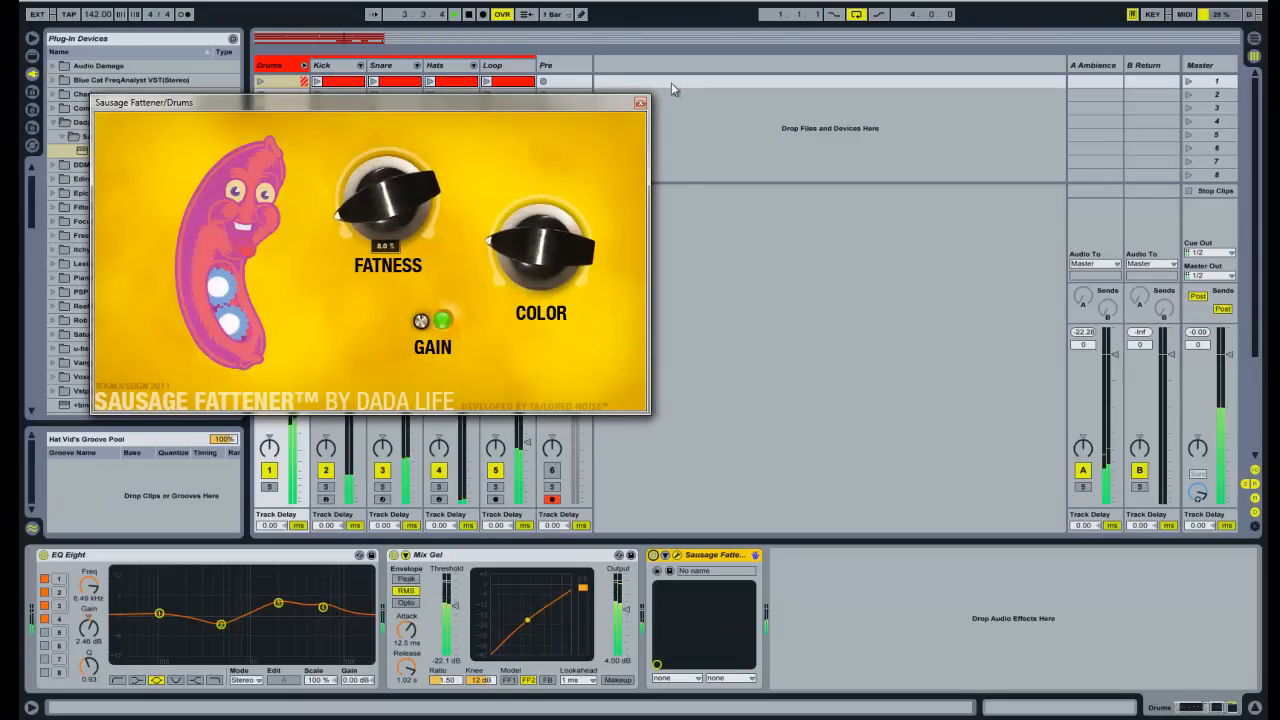
{"action": "left_click_drag", "start_coordinate": [566, 226], "coordinate": [572, 388]}
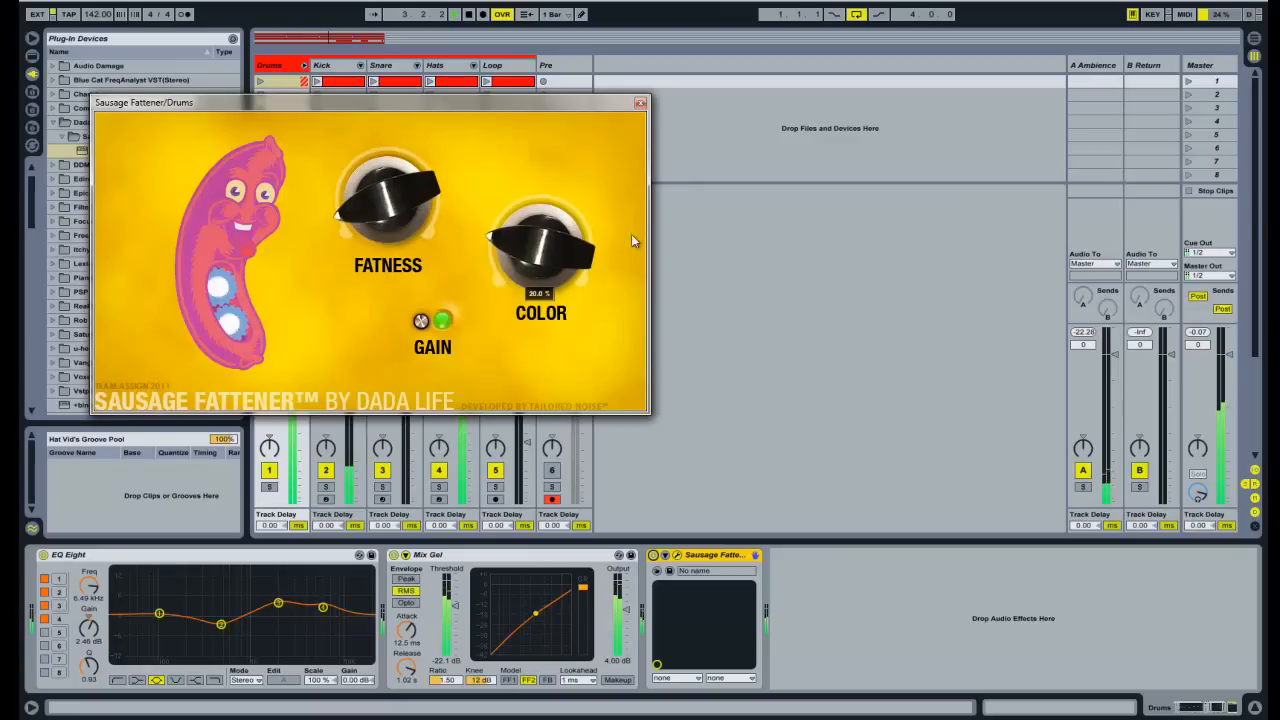
{"action": "left_click", "coordinate": [640, 104]}
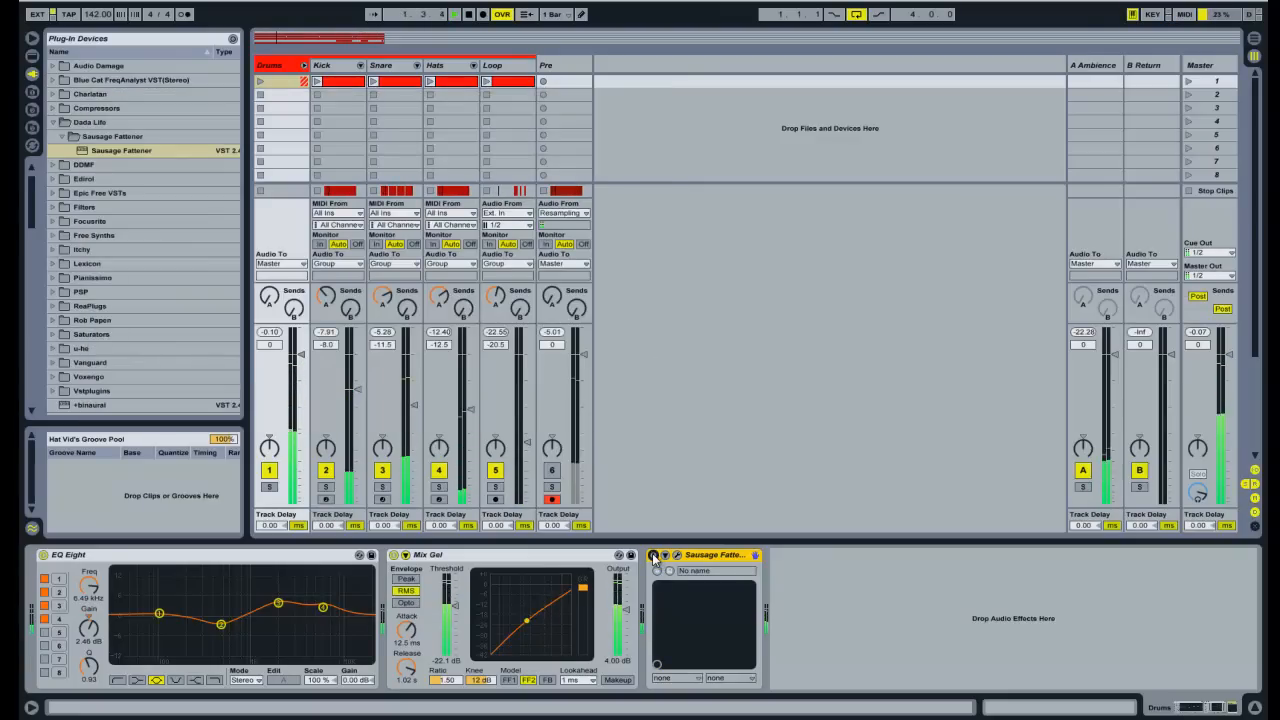
Compare the Drums group's peak level with Sausage Fattener on and off, resetting the peak reading for each pass.
{"action": "left_click", "coordinate": [654, 557]}
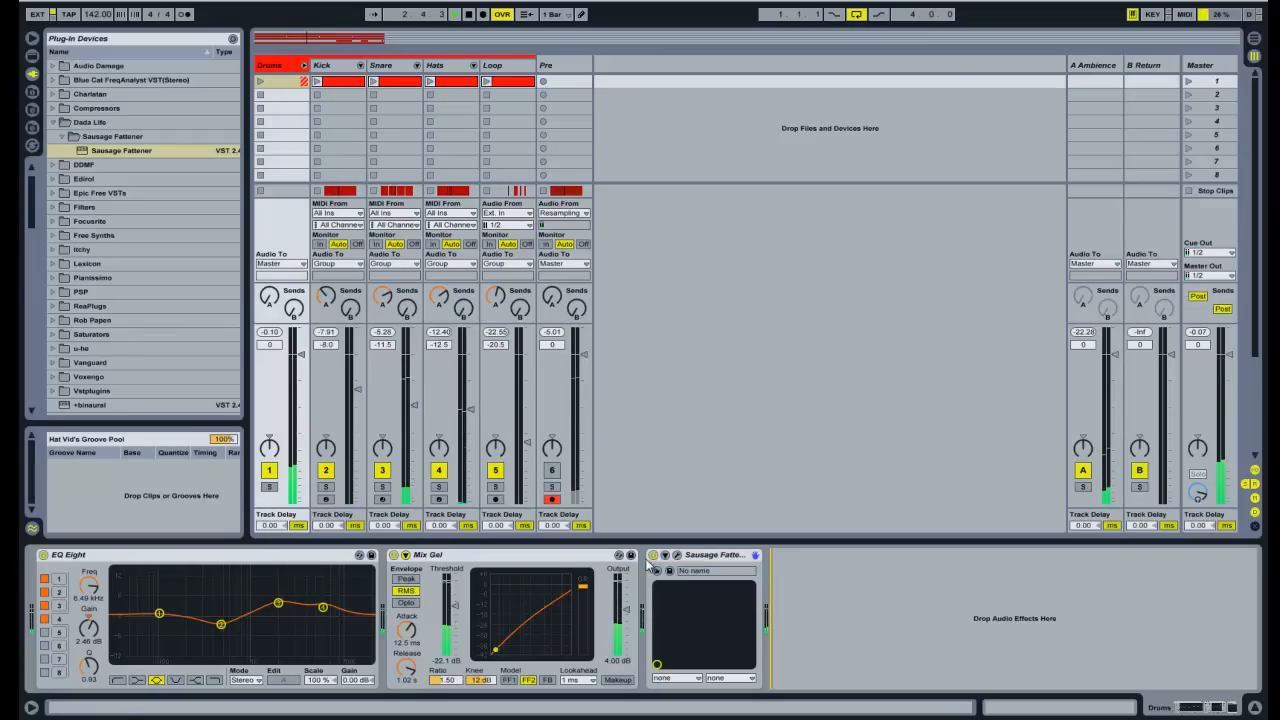
{"action": "key", "text": "space"}
{"action": "left_click", "coordinate": [268, 333]}
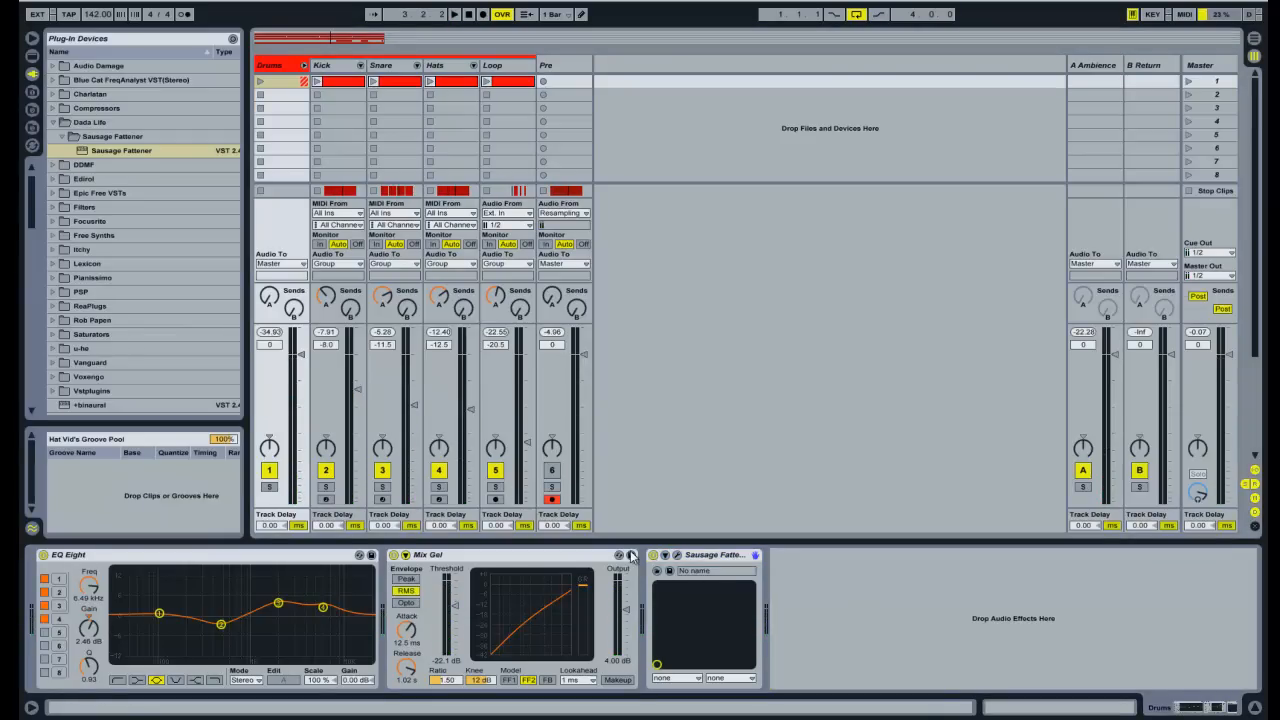
{"action": "left_click", "coordinate": [655, 557]}
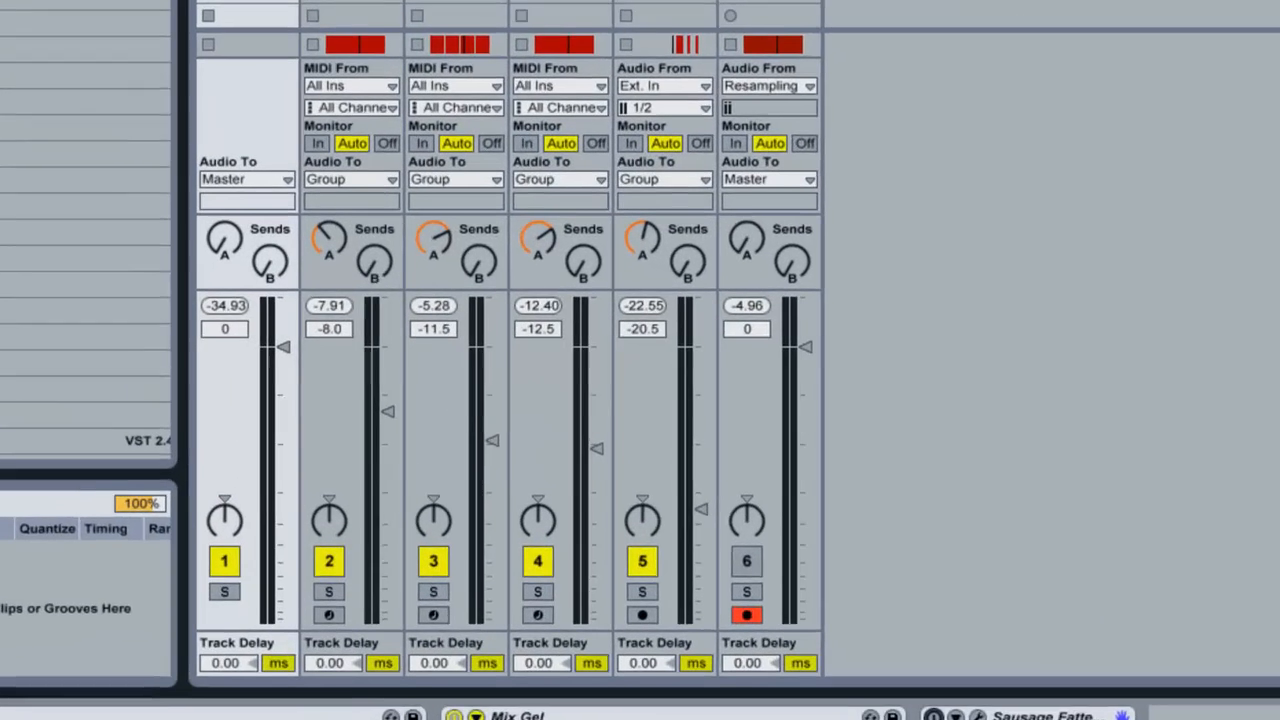
{"action": "key", "text": "space"}
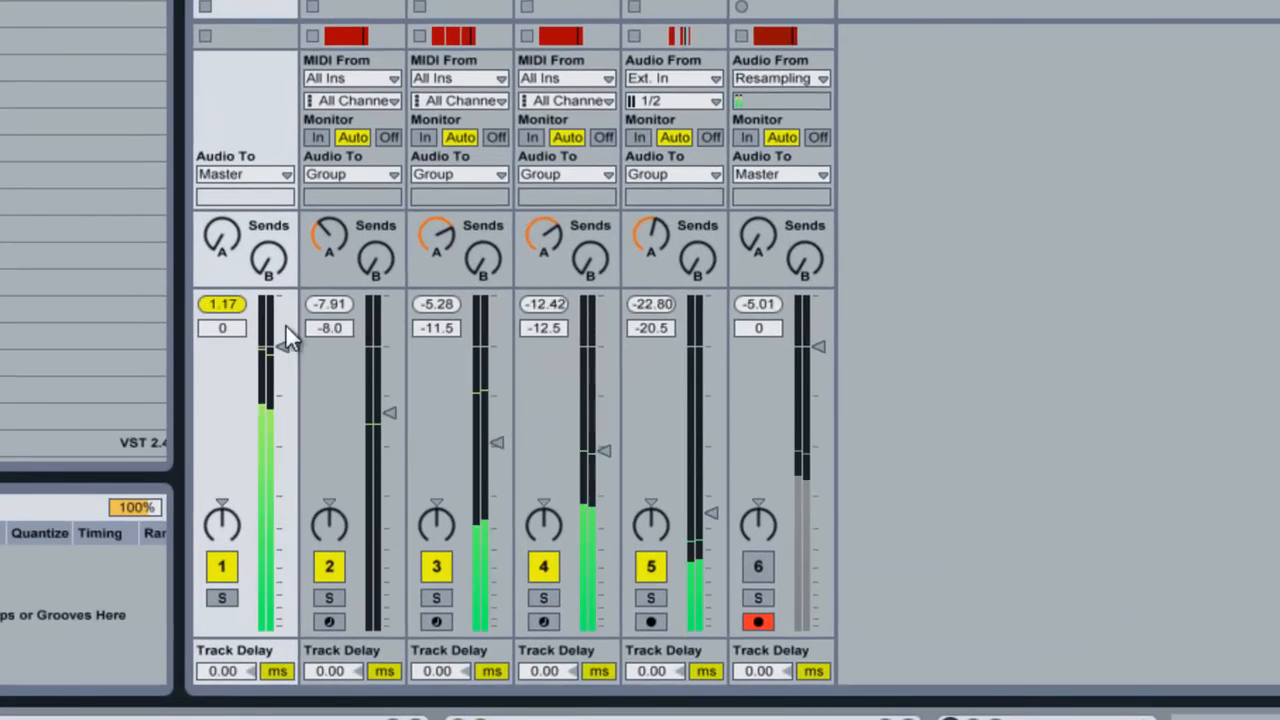
{"action": "left_click", "coordinate": [220, 305]}
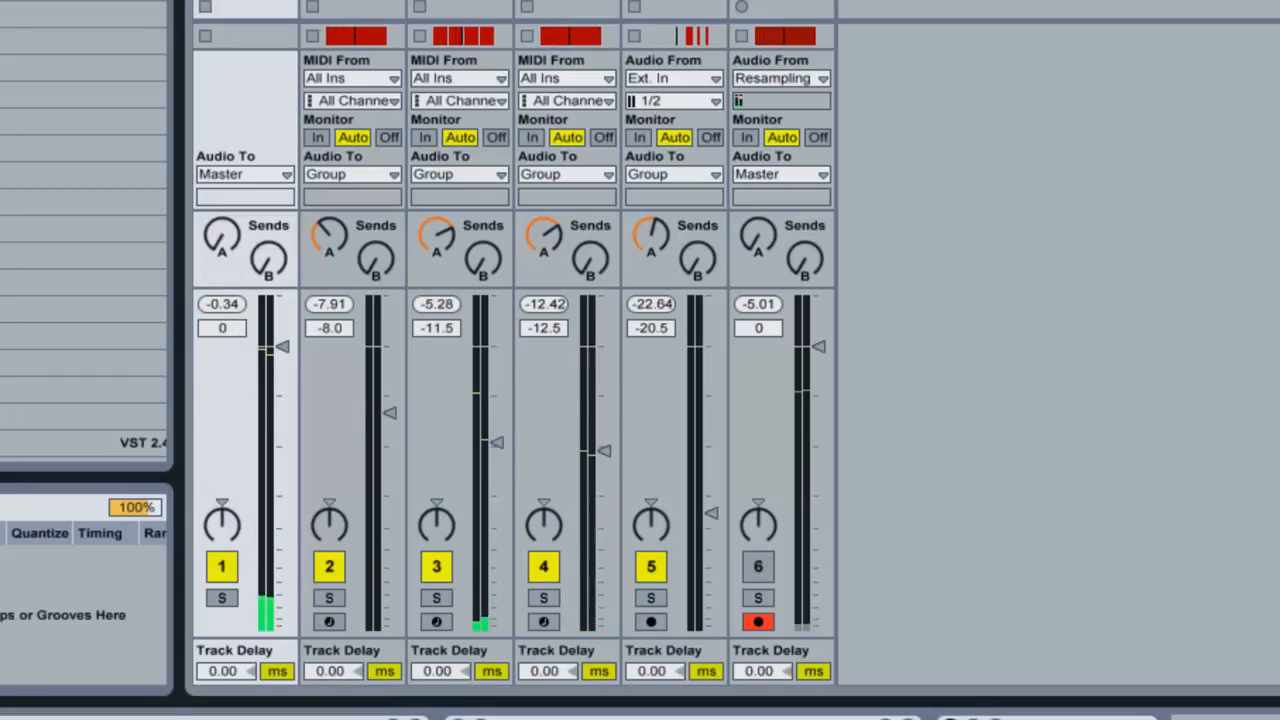
{"action": "left_click", "coordinate": [225, 305]}
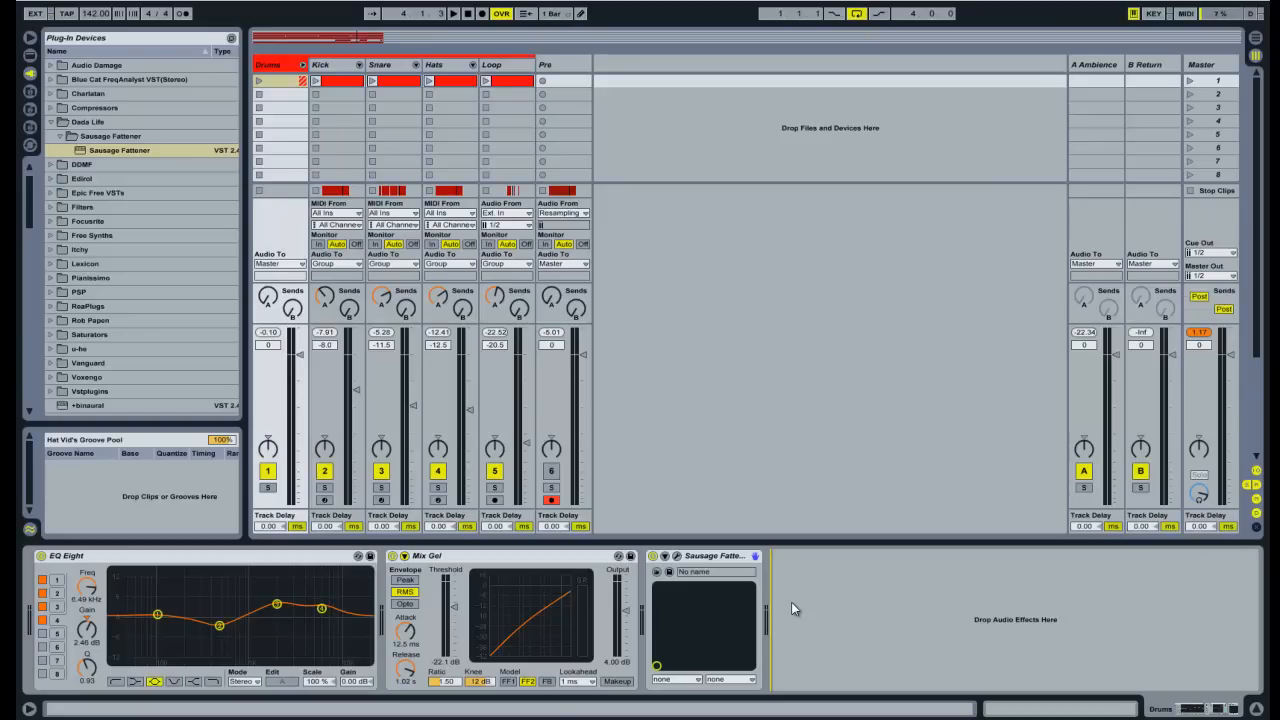
Collapse the Dada Life folder in the plug-in browser.
{"action": "left_click", "coordinate": [51, 122]}
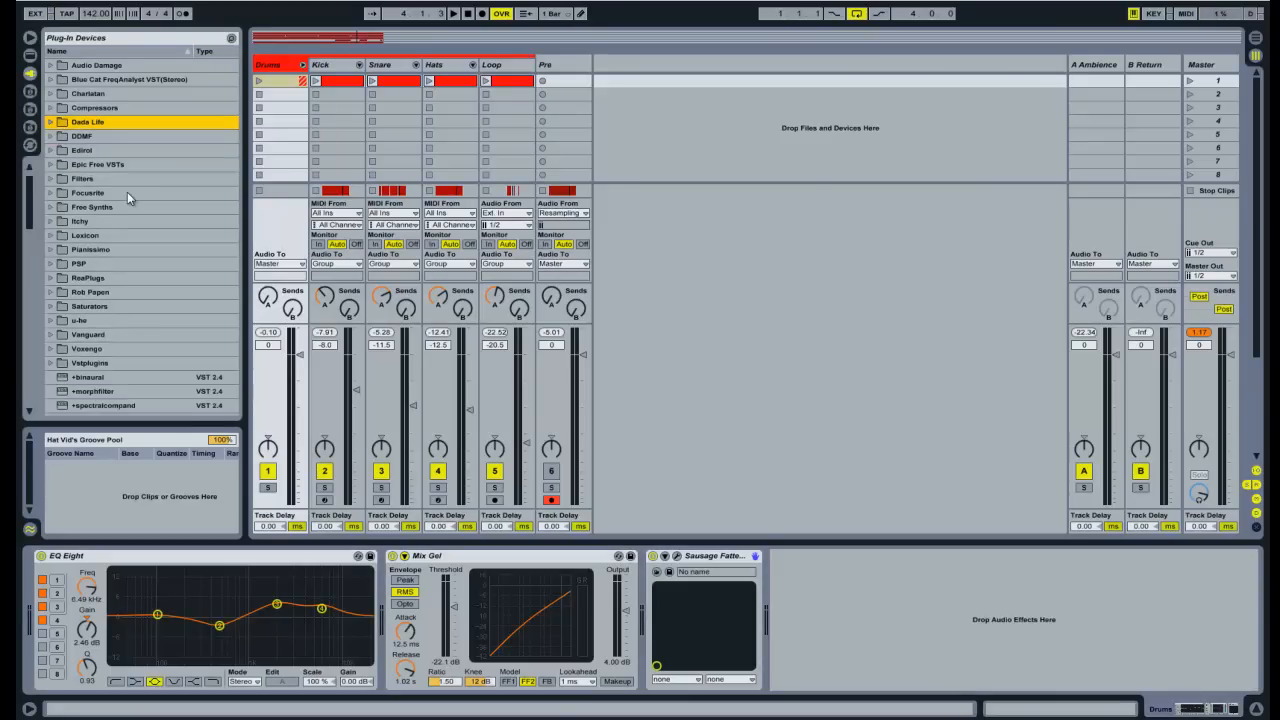
{"action": "scroll", "coordinate": [127, 195], "scroll_direction": "up", "scroll_amount": 1}
{"action": "left_click", "coordinate": [808, 589]}
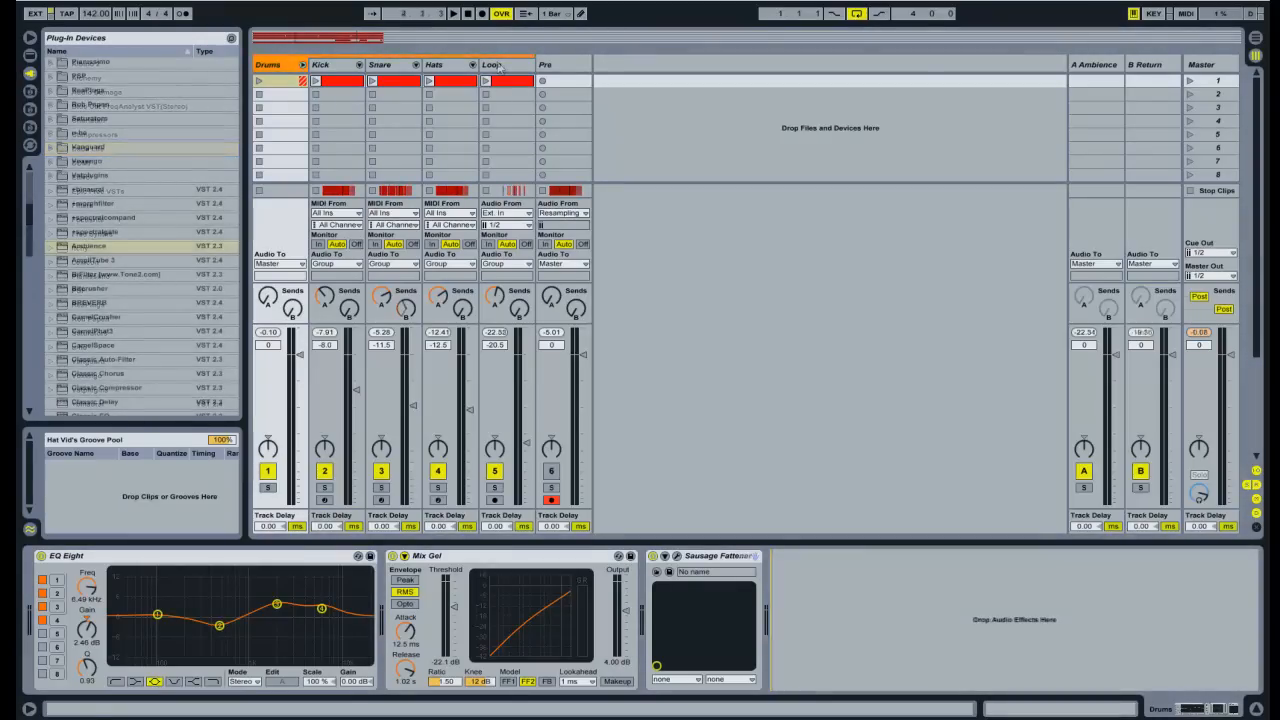
Switch to the arrangement and play the soloed Pre track to hear the beat before processing.
{"action": "key", "text": "Tab"}
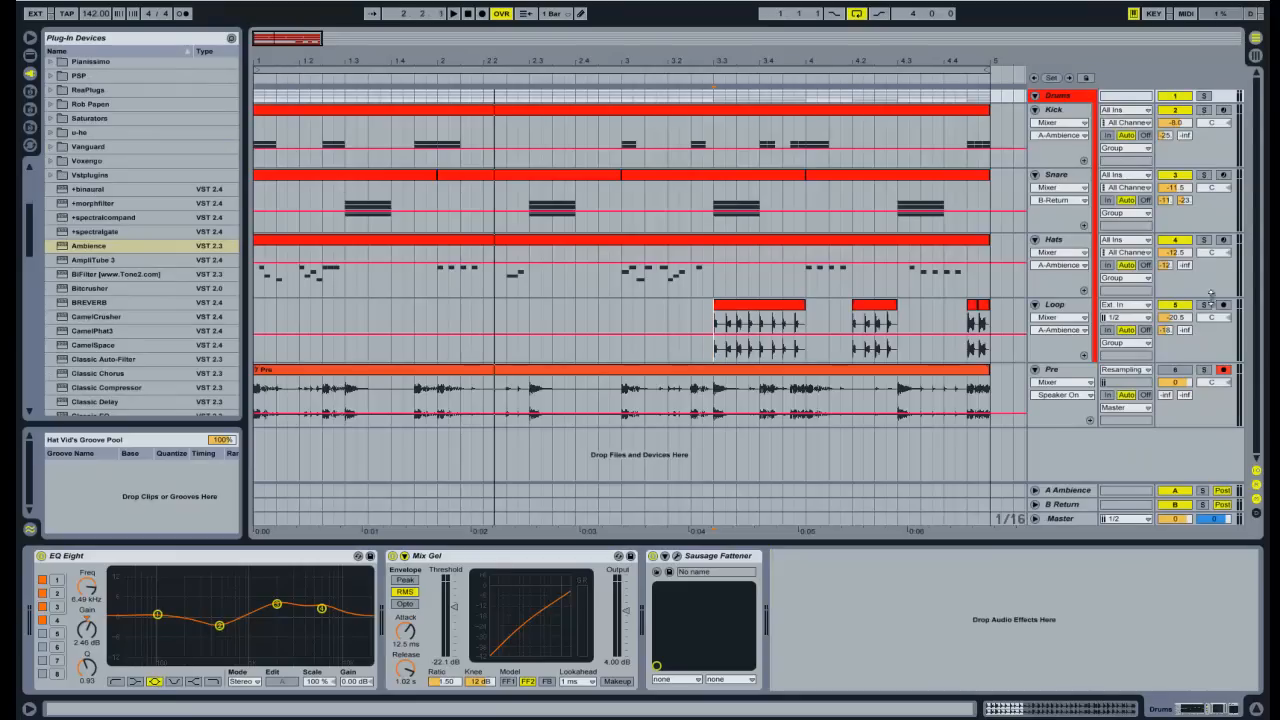
{"action": "left_click", "coordinate": [1204, 370]}
{"action": "key", "text": "space"}
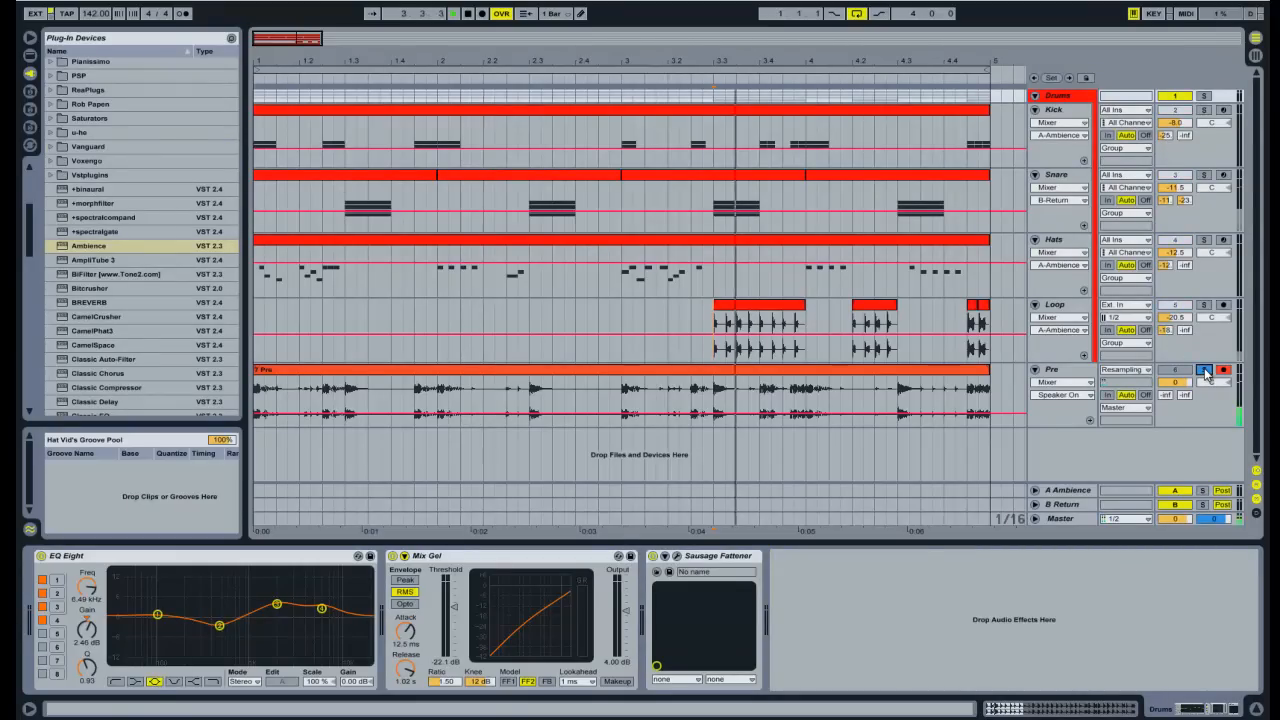
{"action": "key", "text": "space"}
Play the processed beat from the start and compare it with the Pre recording by toggling the Pre track's solo.
{"action": "left_click", "coordinate": [258, 135]}
{"action": "left_click", "coordinate": [1204, 370]}
{"action": "key", "text": "space"}
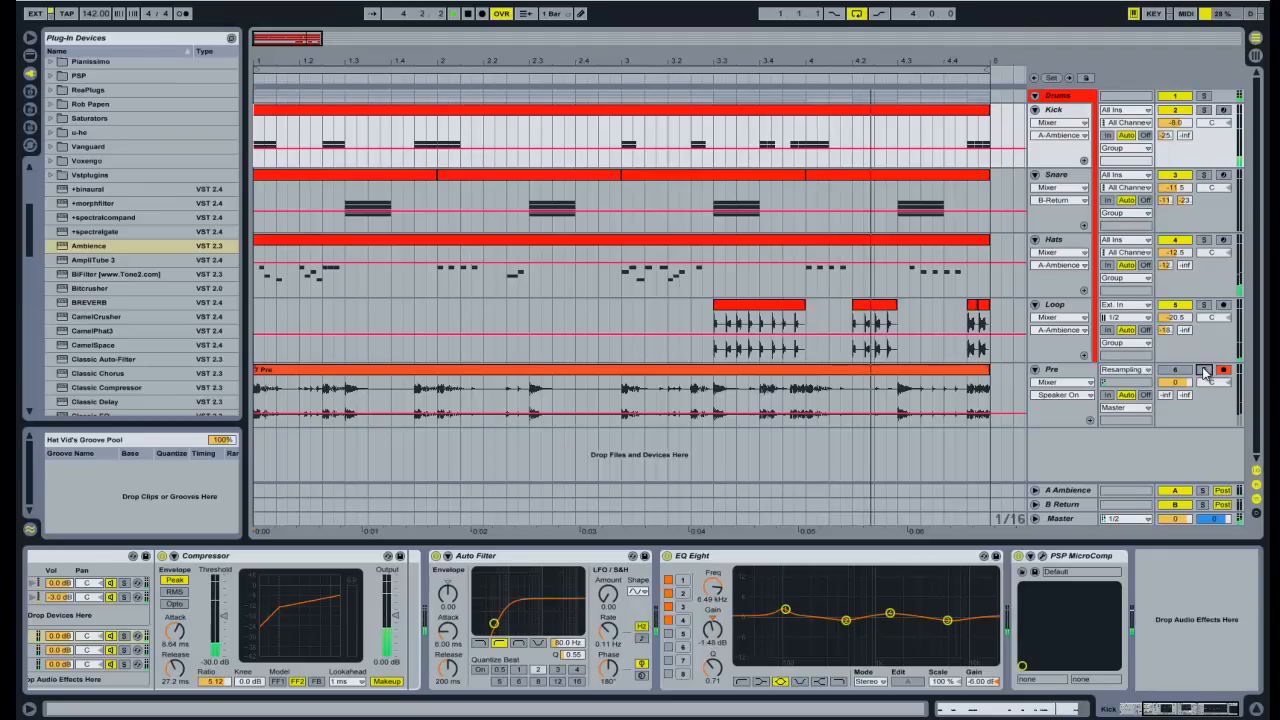
{"action": "left_click", "coordinate": [1204, 370]}
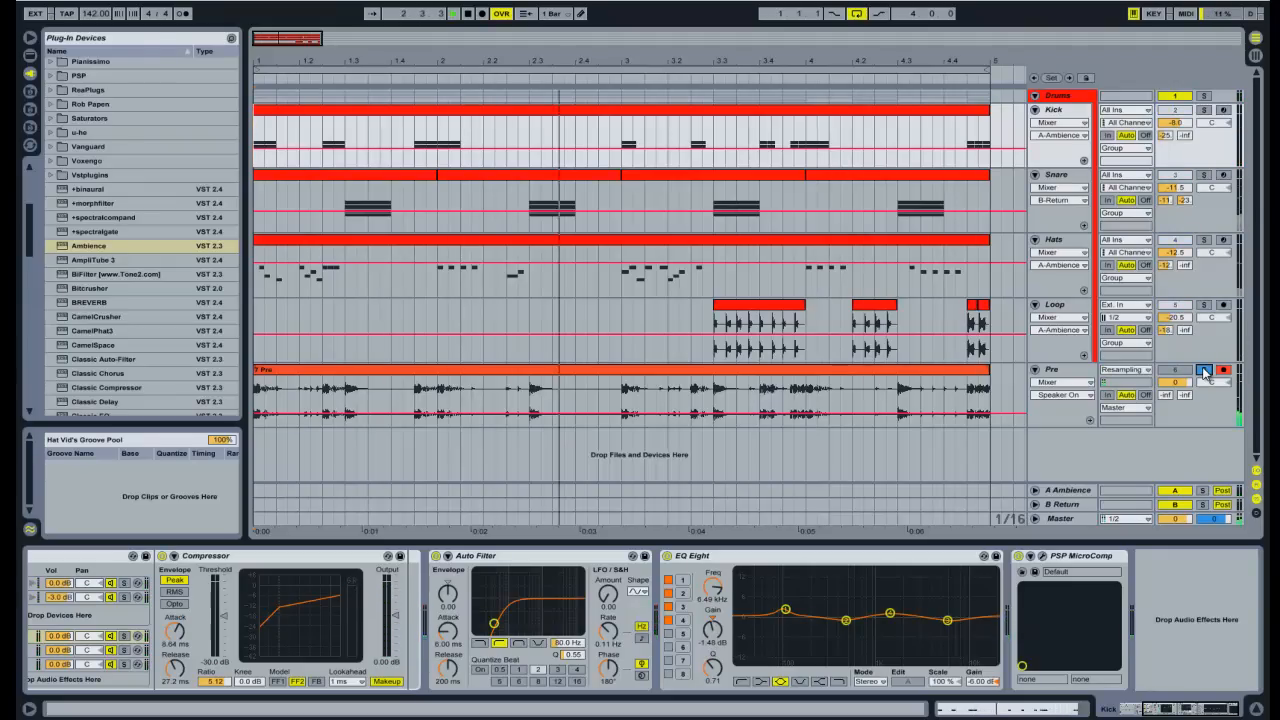
{"action": "left_click", "coordinate": [1204, 370]}
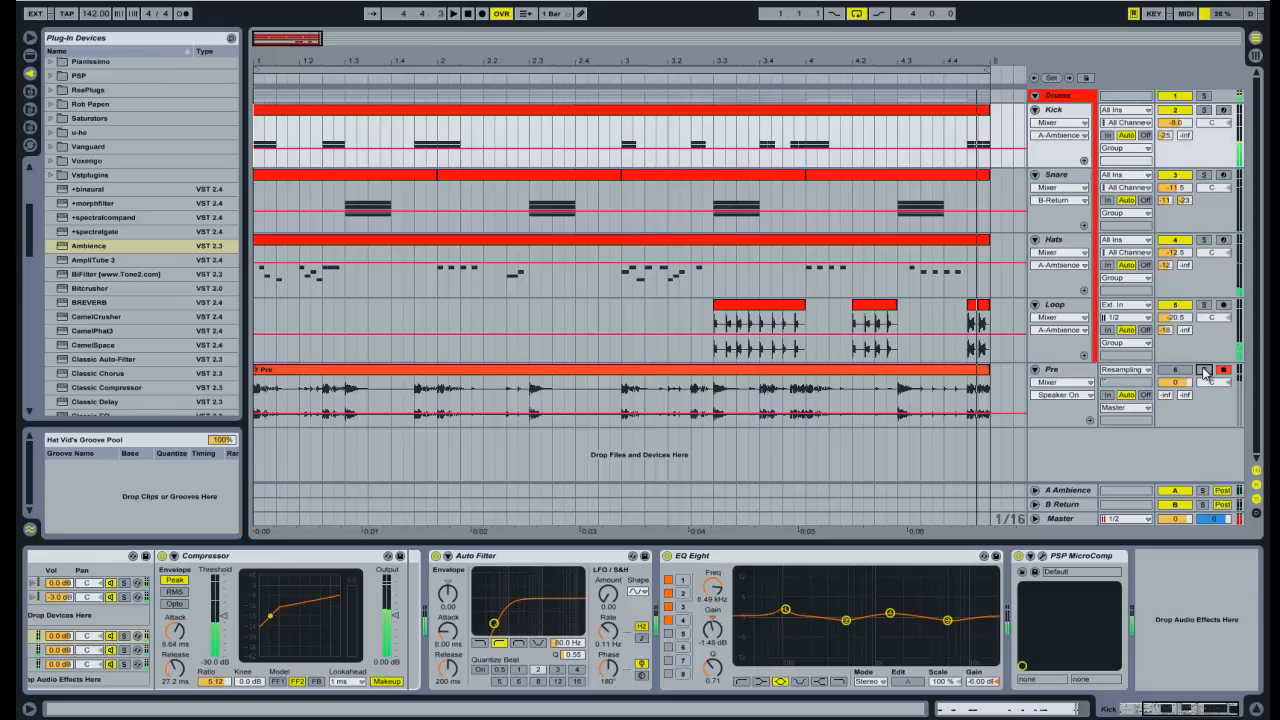
Return to the session mixer and delete the Pre track.
{"action": "key", "text": "Tab"}
{"action": "left_click", "coordinate": [566, 67]}
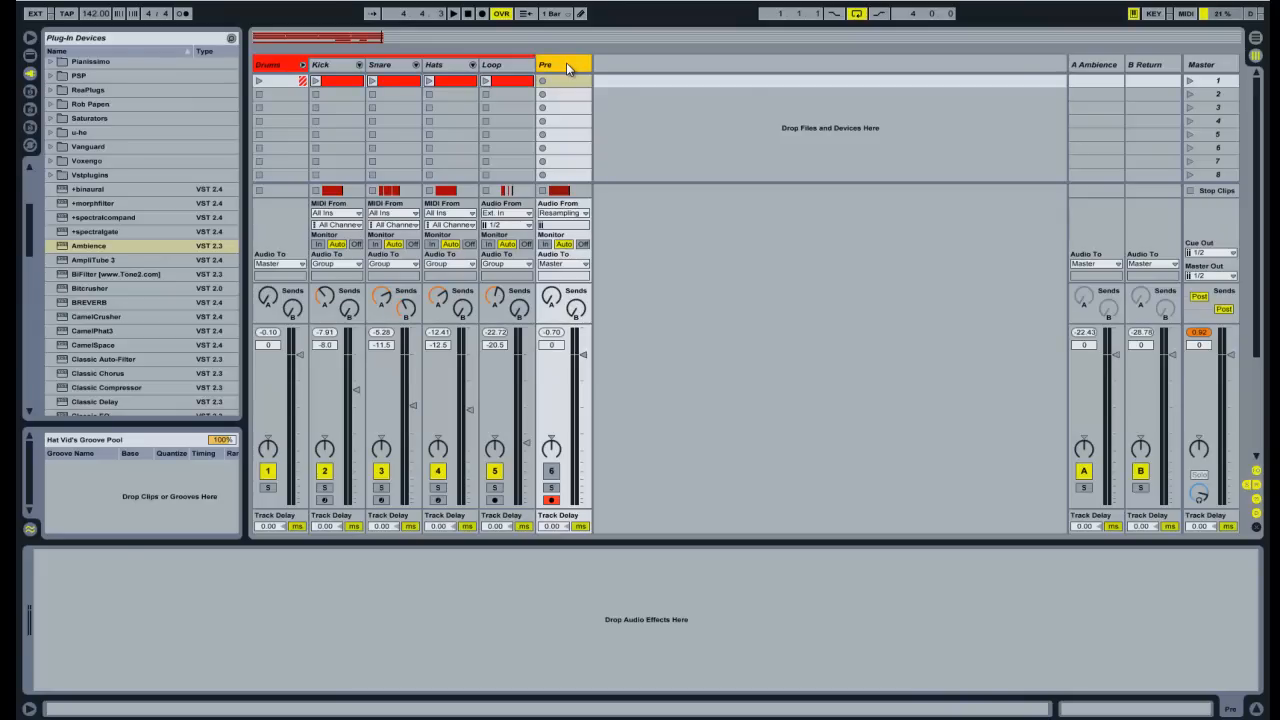
{"action": "key", "text": "Delete"}
Lower the Drums group volume to -16.8 dB and raise the Kick, Snare, Hats and Loop volumes together, bringing Kick to -3.0 dB.
{"action": "left_click", "coordinate": [289, 67]}
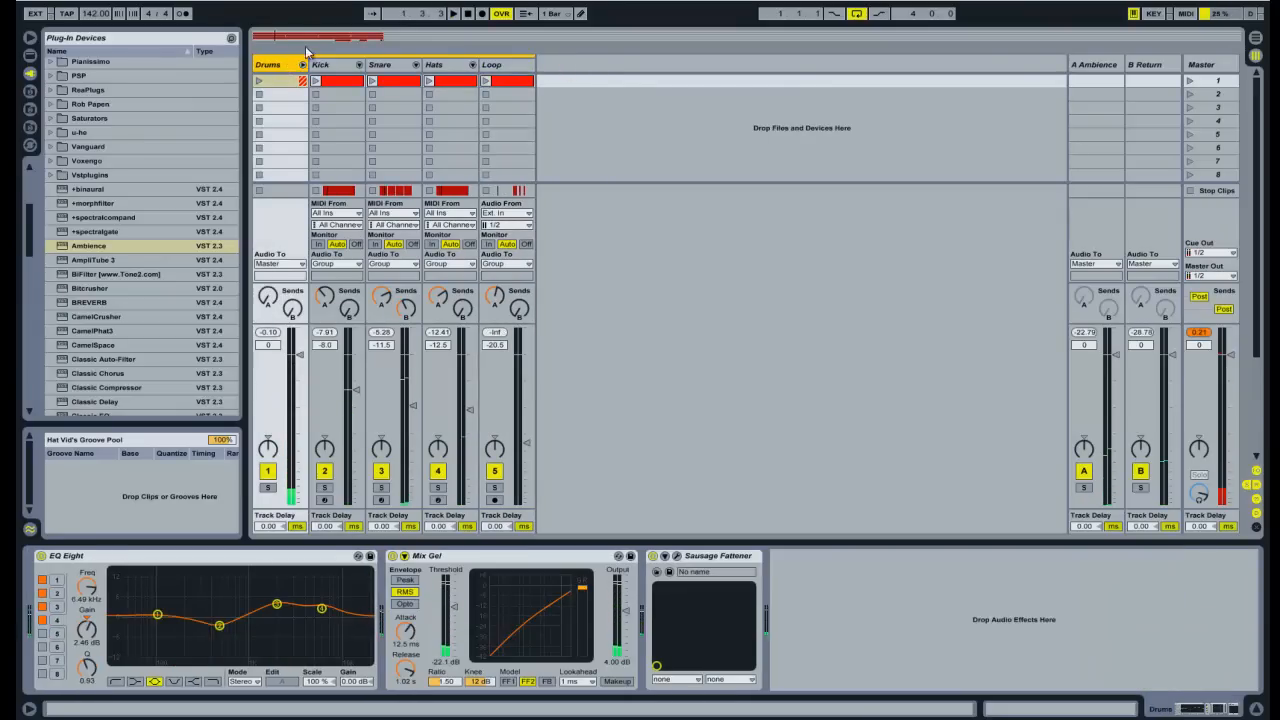
{"action": "scroll", "coordinate": [292, 362], "scroll_direction": "down", "scroll_amount": 5}
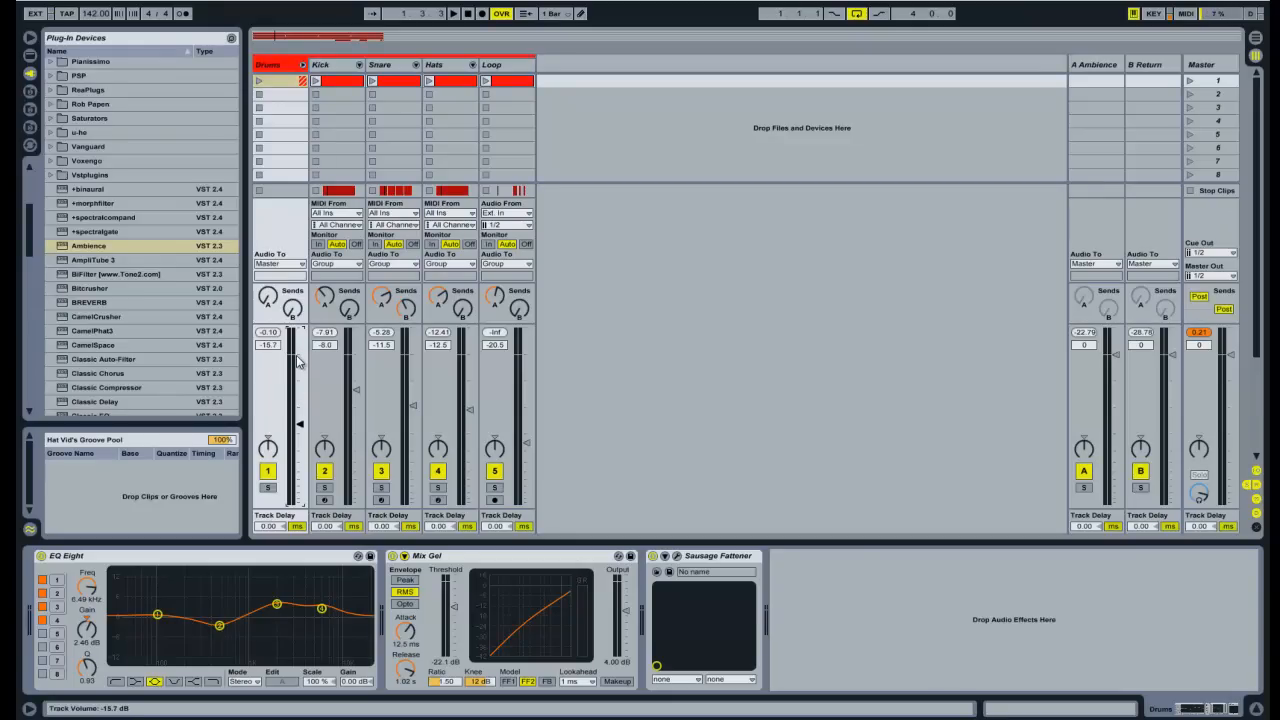
{"action": "left_click", "coordinate": [324, 68]}
{"action": "left_click", "coordinate": [504, 67], "text": "shift"}
{"action": "key", "text": "space"}
{"action": "key", "text": "space"}
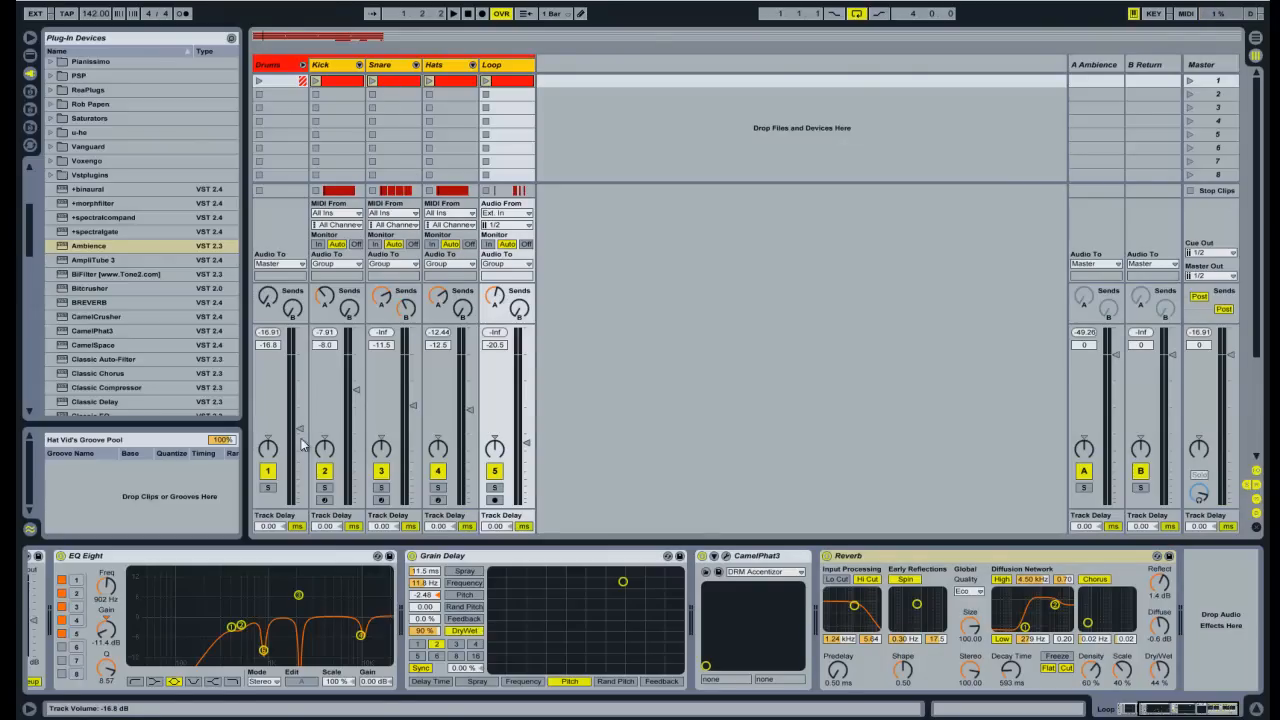
{"action": "key", "text": "space"}
{"action": "left_click_drag", "start_coordinate": [356, 391], "coordinate": [356, 368]}
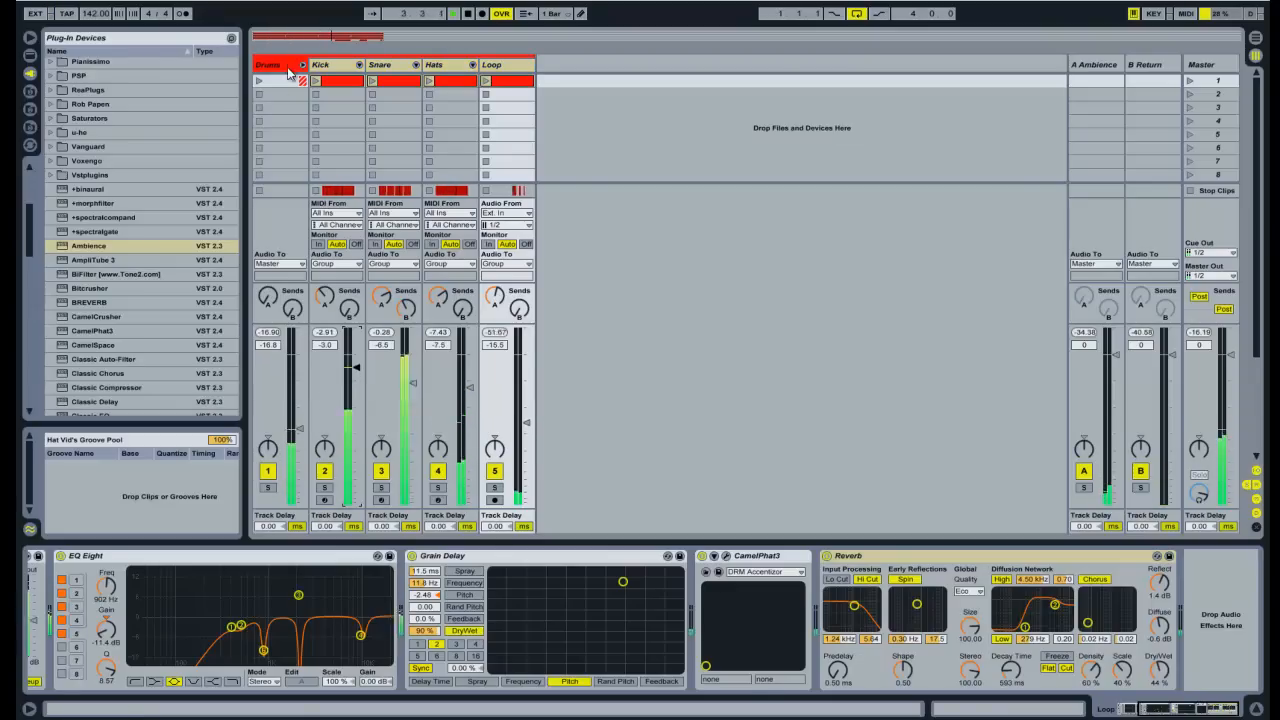
Raise the Drums group volume to -10.0 dB during playback.
{"action": "left_click", "coordinate": [298, 450]}
{"action": "left_click_drag", "start_coordinate": [298, 450], "coordinate": [297, 423]}
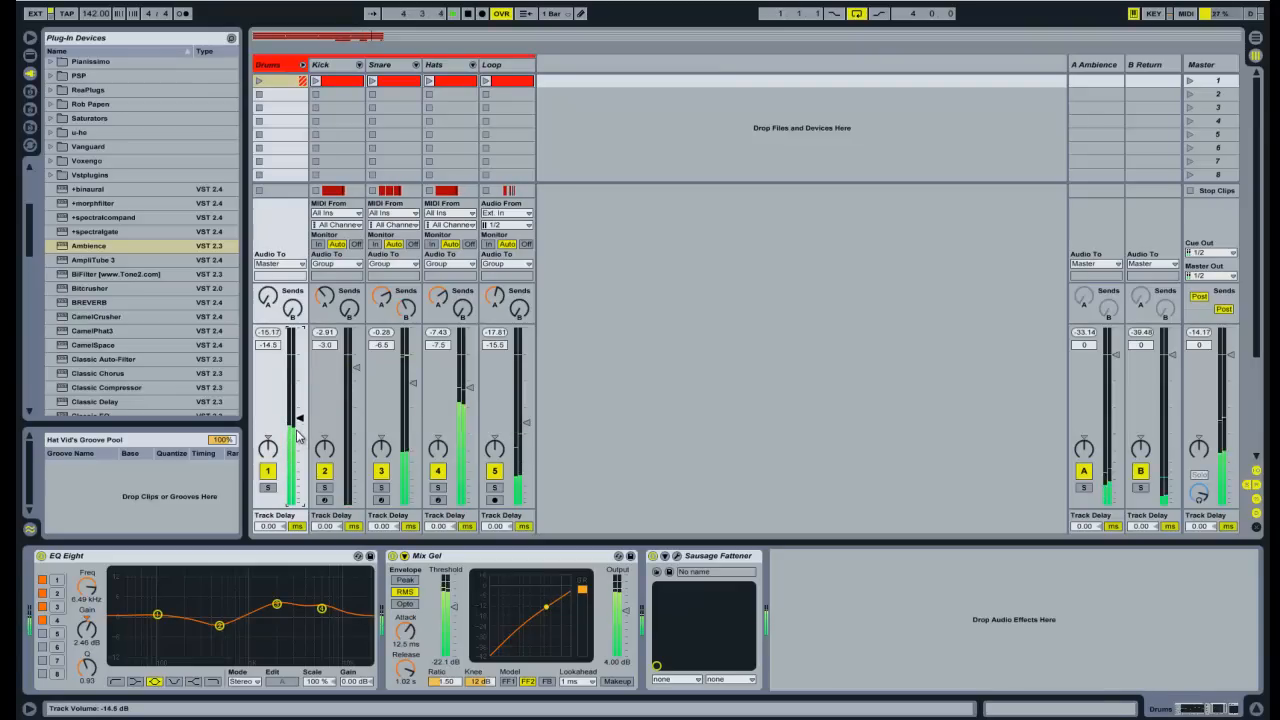
{"action": "left_click_drag", "start_coordinate": [298, 429], "coordinate": [297, 419]}
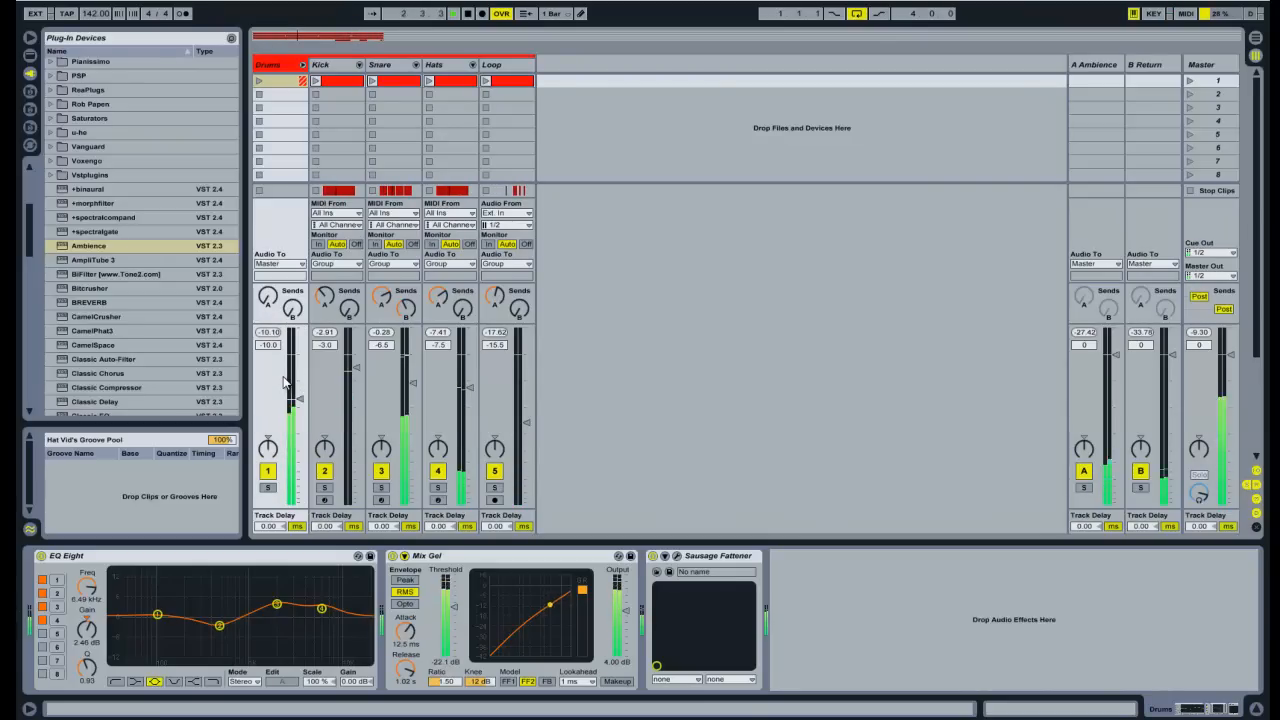
Review the device chains on the Kick and Hats tracks, and listen to the finished beat with the Drums group selected.
{"action": "left_click", "coordinate": [336, 68]}
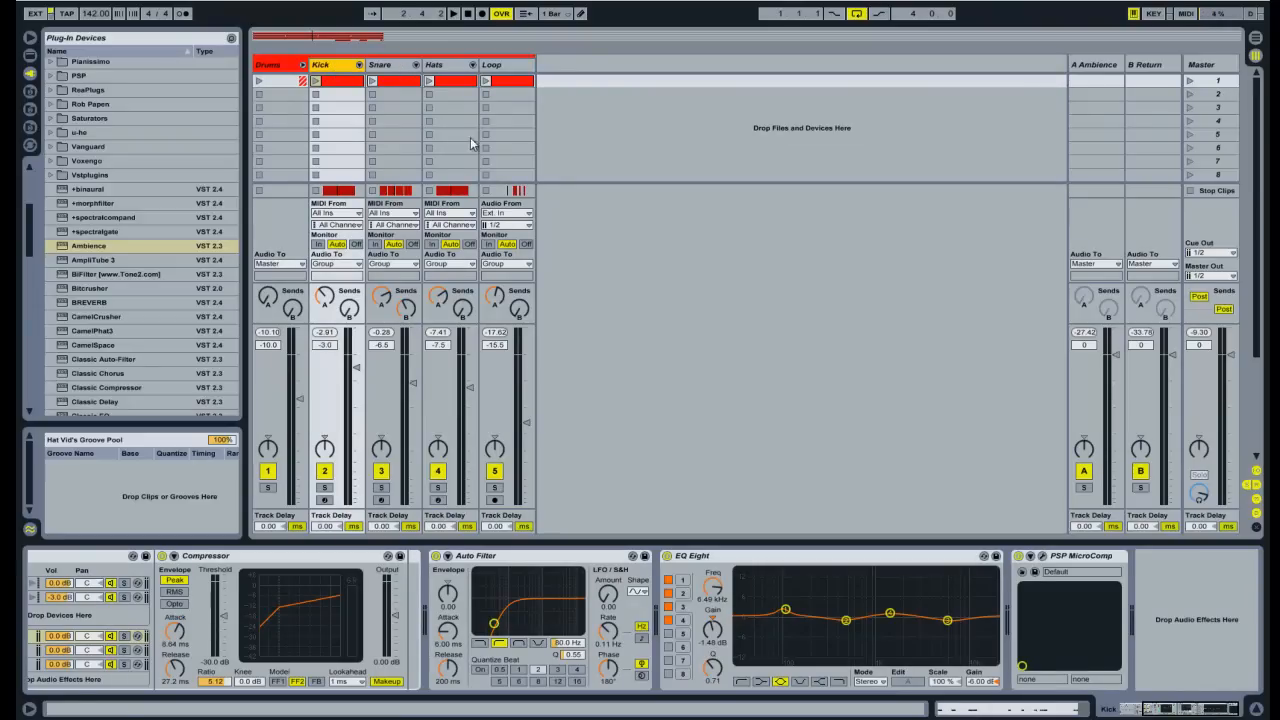
{"action": "left_click", "coordinate": [436, 66]}
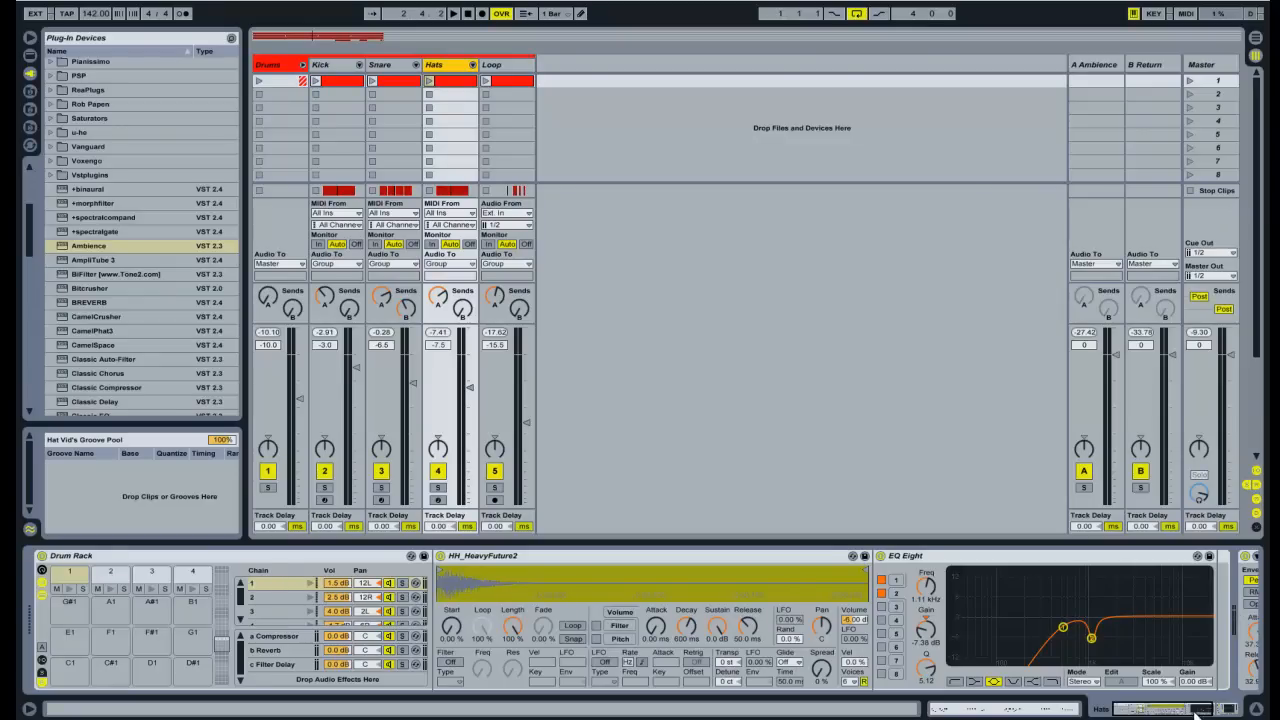
{"action": "left_click_drag", "start_coordinate": [1197, 714], "coordinate": [1232, 713]}
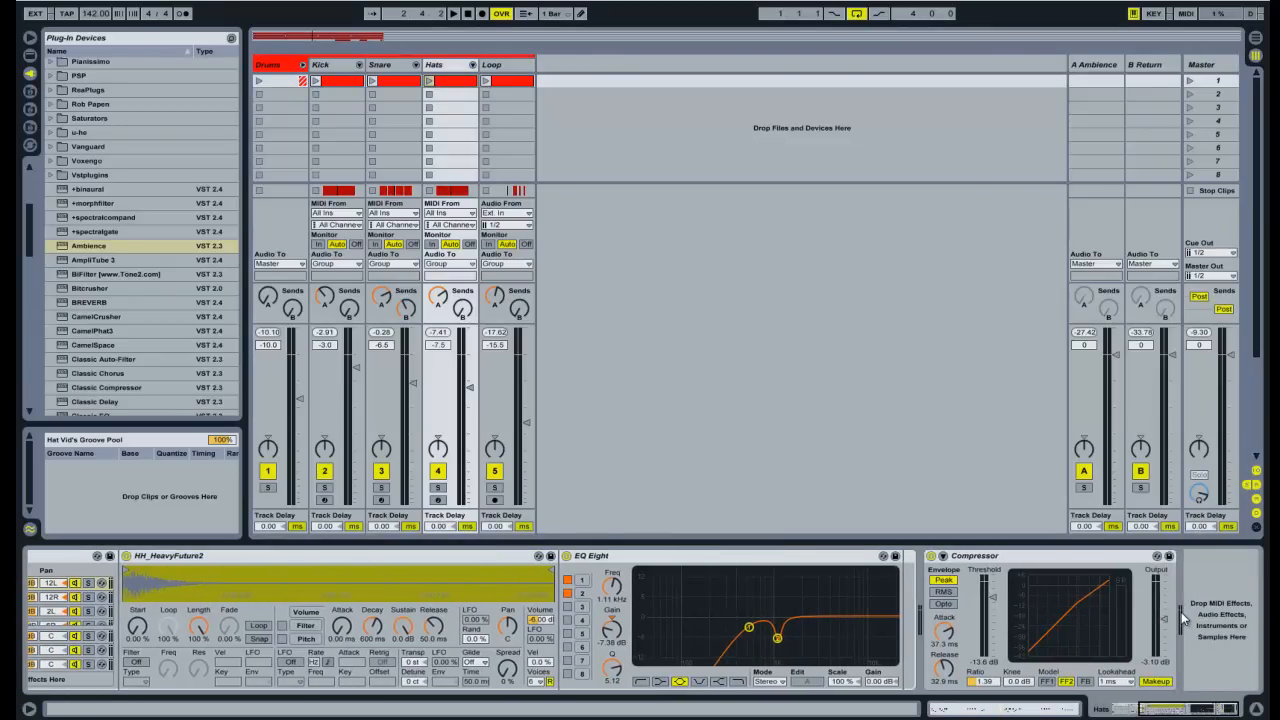
{"action": "left_click", "coordinate": [288, 68]}
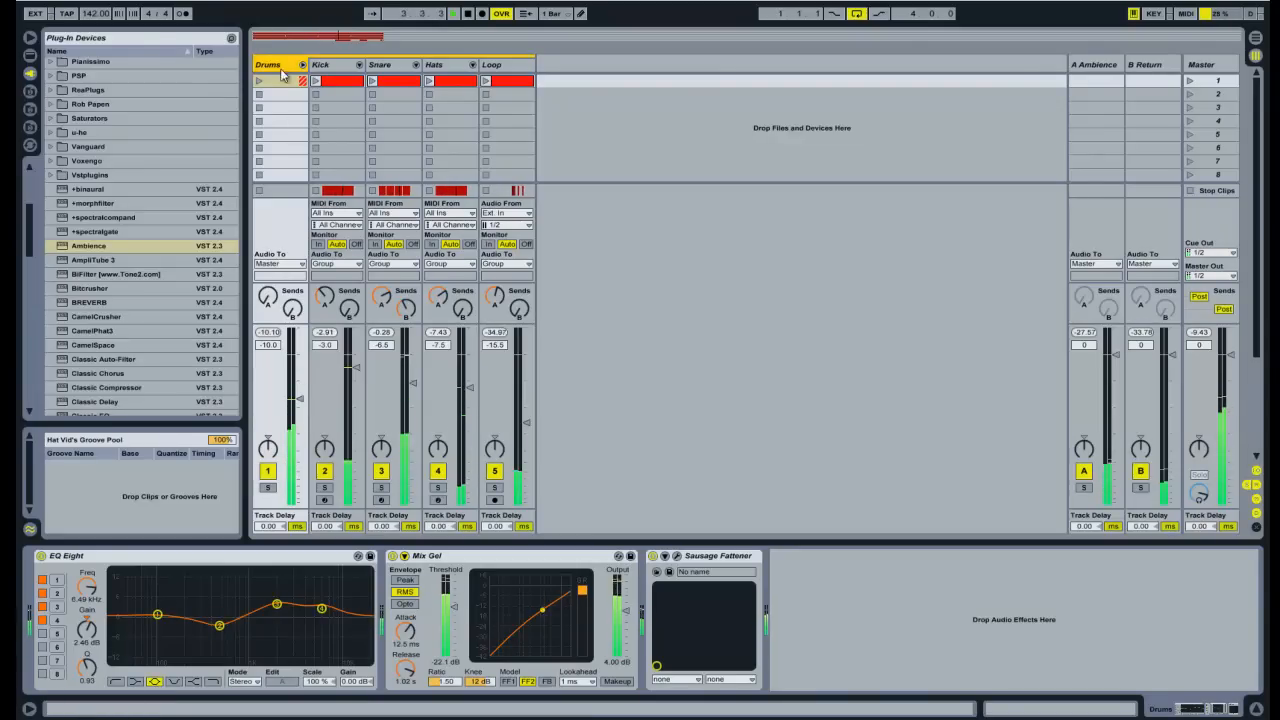
{"action": "key", "text": "space"}
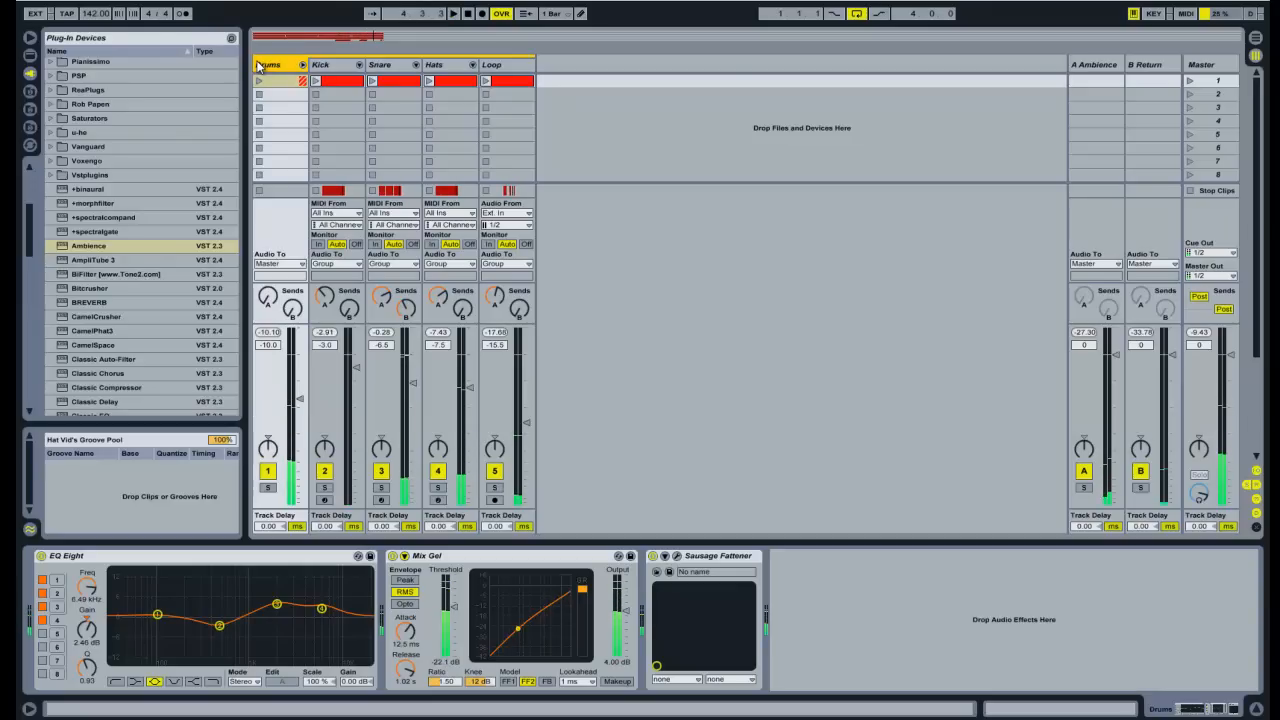